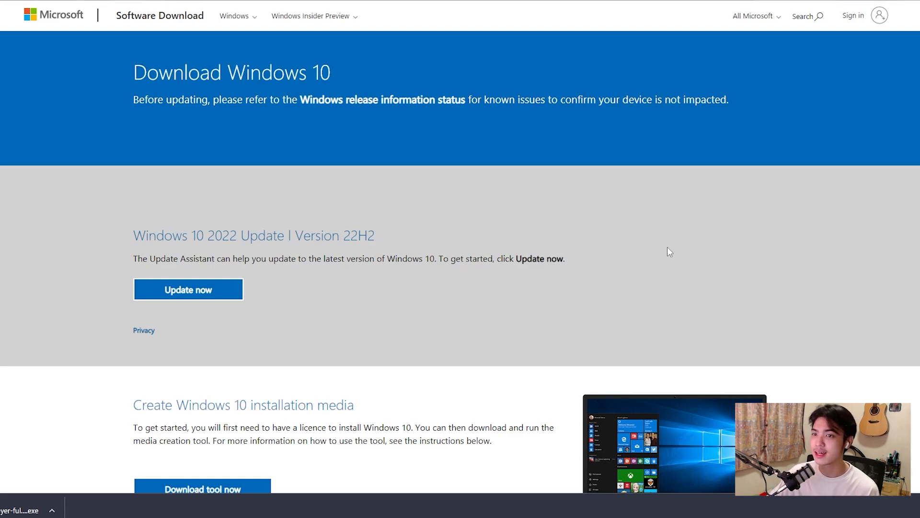
Download the media creation tool from the Create Windows 10 installation media section
{"action": "scroll", "coordinate": [726, 232], "scroll_direction": "down", "scroll_amount": 3}
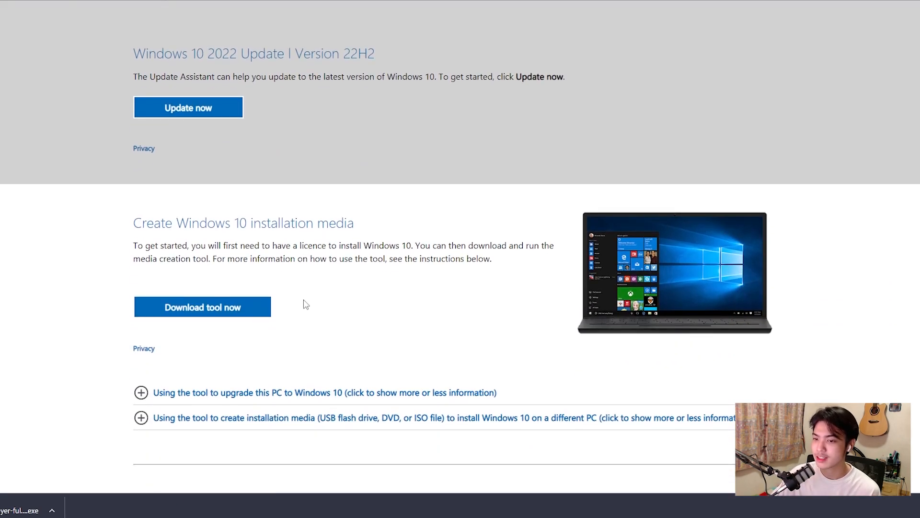
{"action": "left_click_drag", "start_coordinate": [133, 222], "coordinate": [397, 232]}
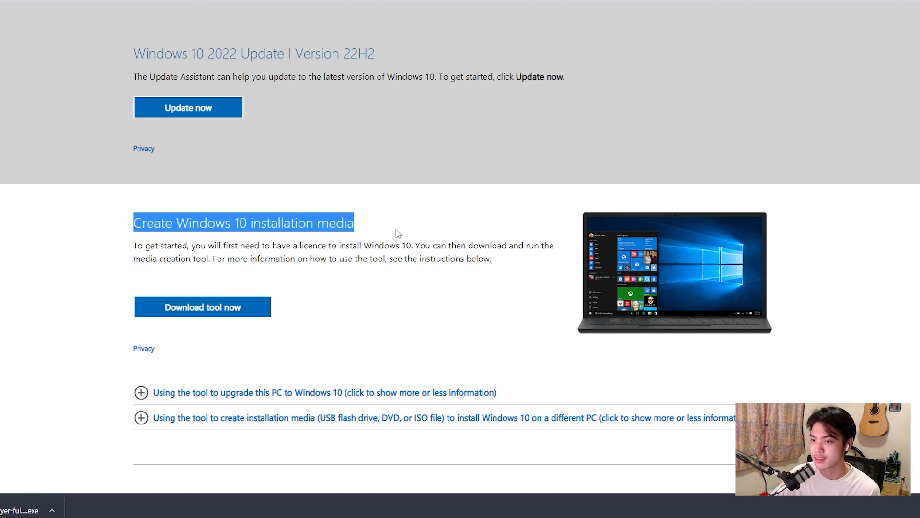
{"action": "left_click", "coordinate": [418, 224]}
{"action": "left_click", "coordinate": [225, 315]}
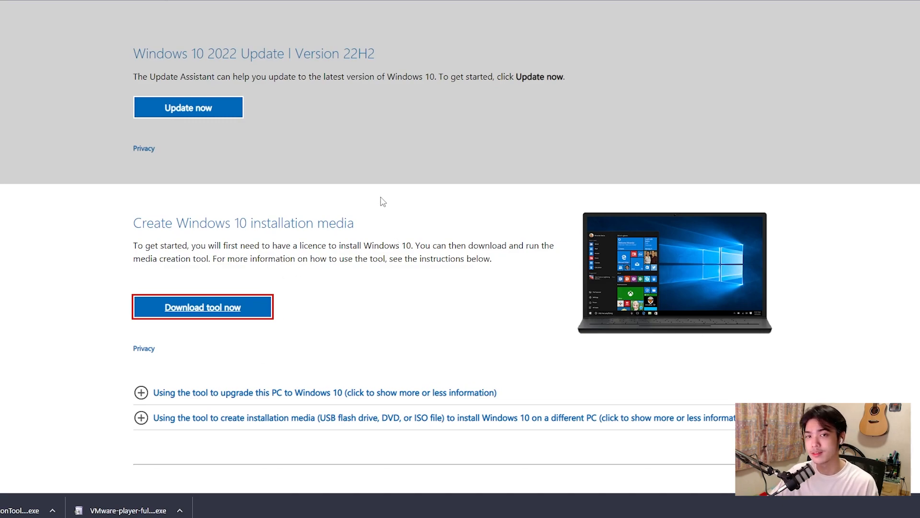
On the VMware Workstation Player page, download Workstation 17 Player for Windows
{"action": "left_click", "coordinate": [115, 0]}
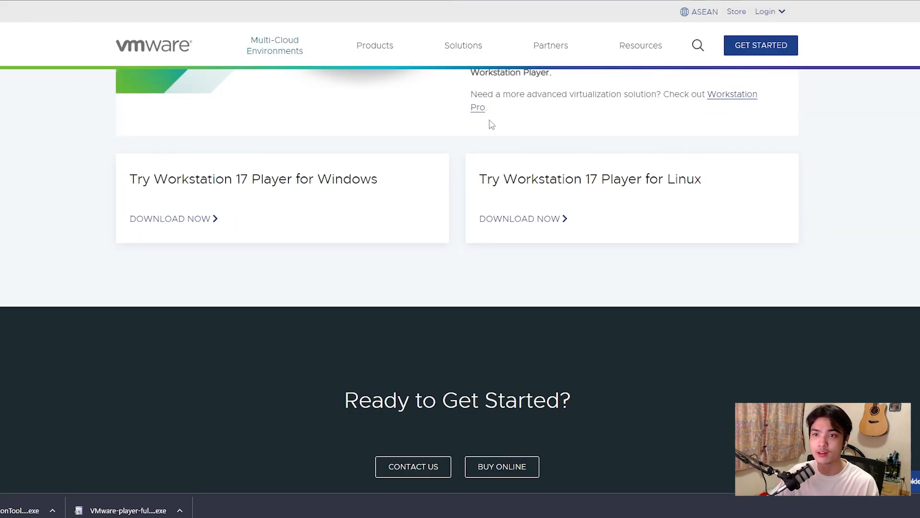
{"action": "scroll", "coordinate": [525, 180], "scroll_direction": "up", "scroll_amount": 10}
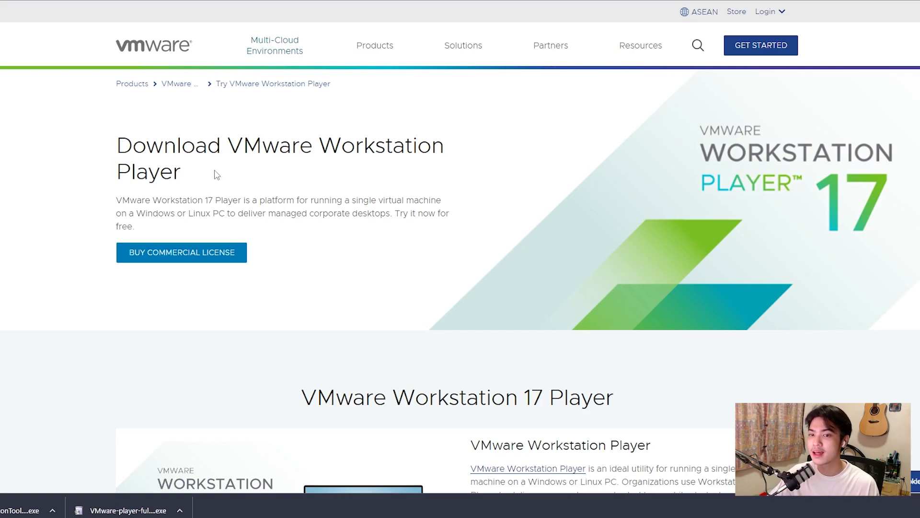
{"action": "left_click_drag", "start_coordinate": [218, 175], "coordinate": [117, 153]}
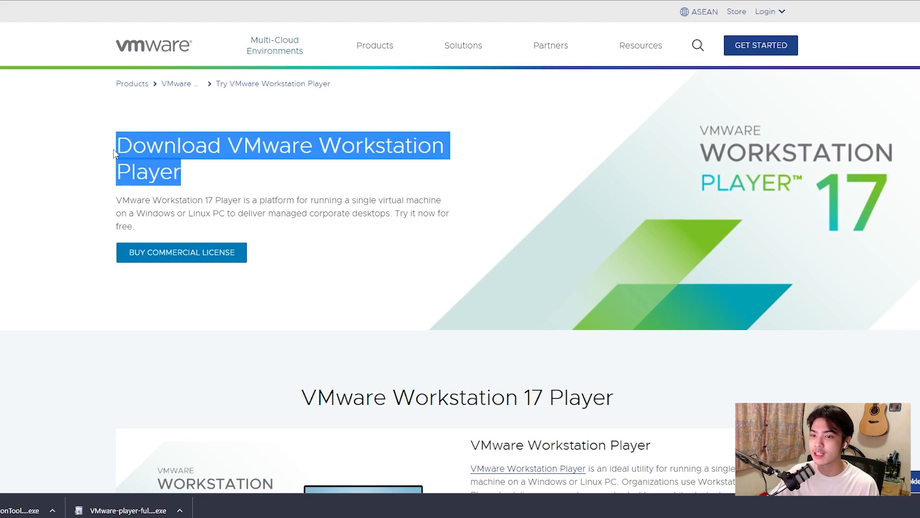
{"action": "left_click", "coordinate": [368, 152]}
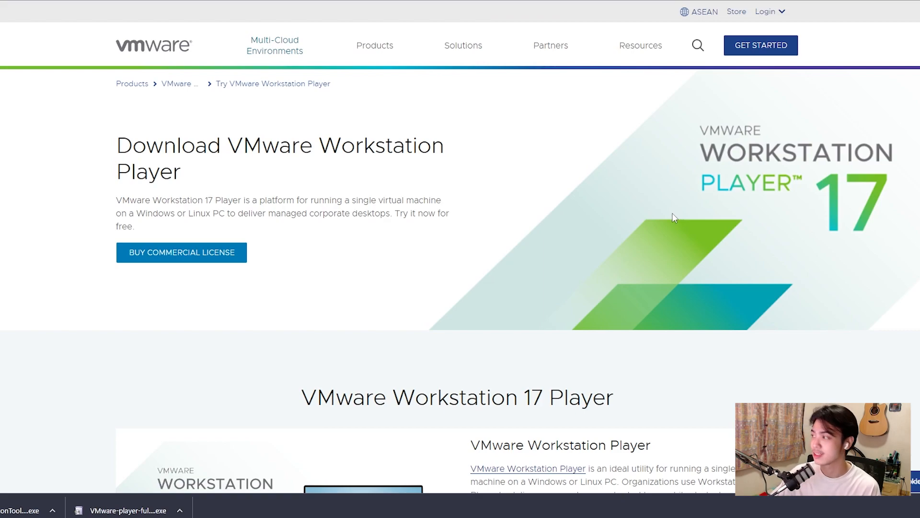
{"action": "scroll", "coordinate": [533, 188], "scroll_direction": "down", "scroll_amount": 3}
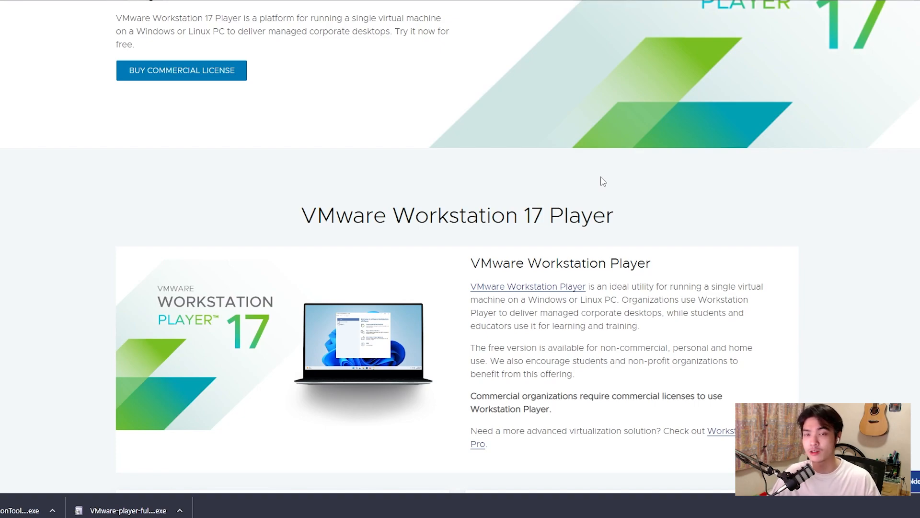
{"action": "scroll", "coordinate": [578, 182], "scroll_direction": "down", "scroll_amount": 6}
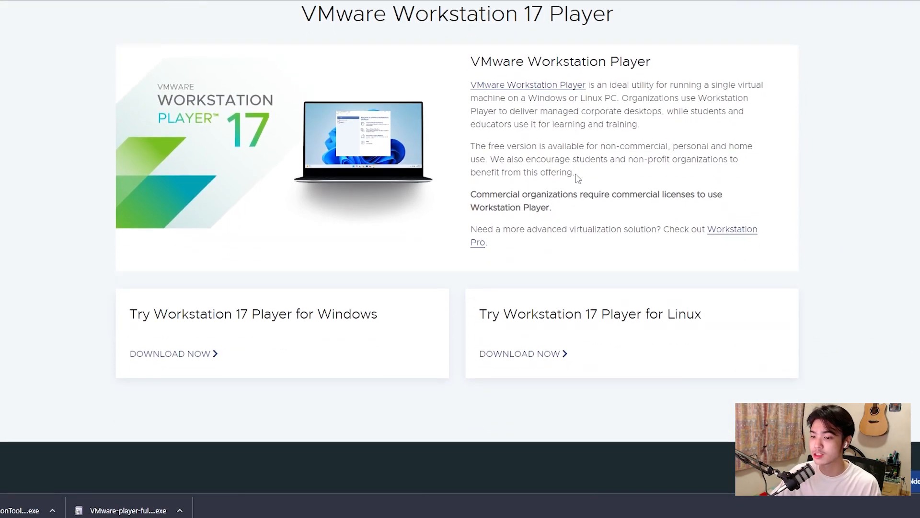
{"action": "left_click_drag", "start_coordinate": [129, 152], "coordinate": [376, 174]}
{"action": "left_click", "coordinate": [375, 175]}
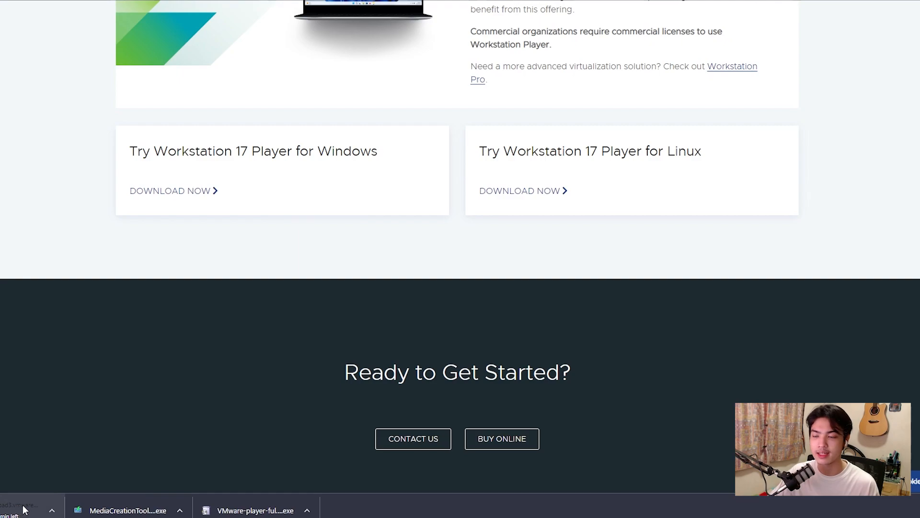
{"action": "scroll", "coordinate": [311, 343], "scroll_direction": "up", "scroll_amount": 6}
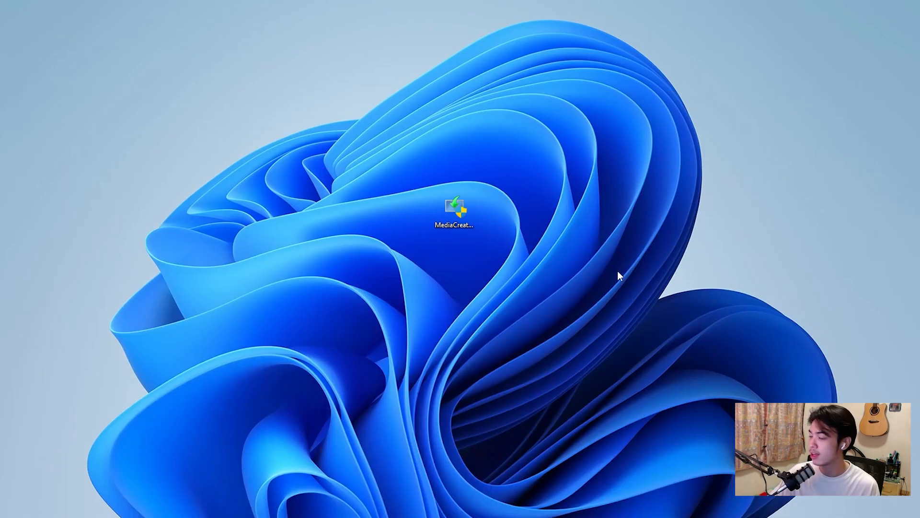
Launch MediaCreationTool22H2.exe from the desktop and allow it to run
{"action": "left_click", "coordinate": [455, 208]}
{"action": "left_click_drag", "start_coordinate": [556, 287], "coordinate": [383, 155]}
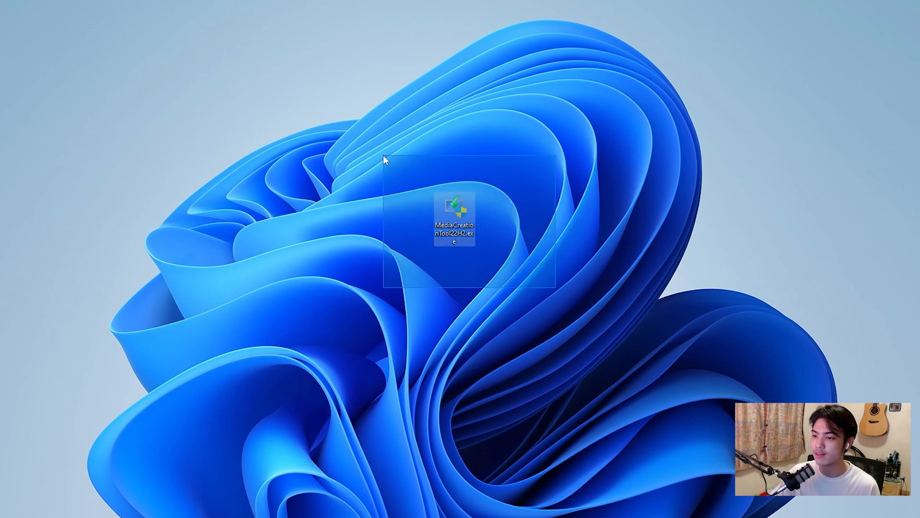
{"action": "double_click", "coordinate": [458, 211]}
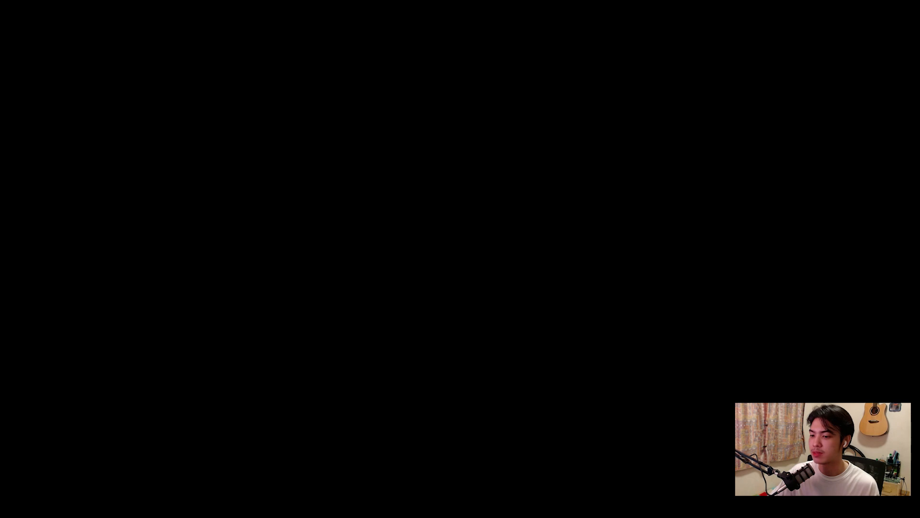
{"action": "left_click", "coordinate": [535, 297]}
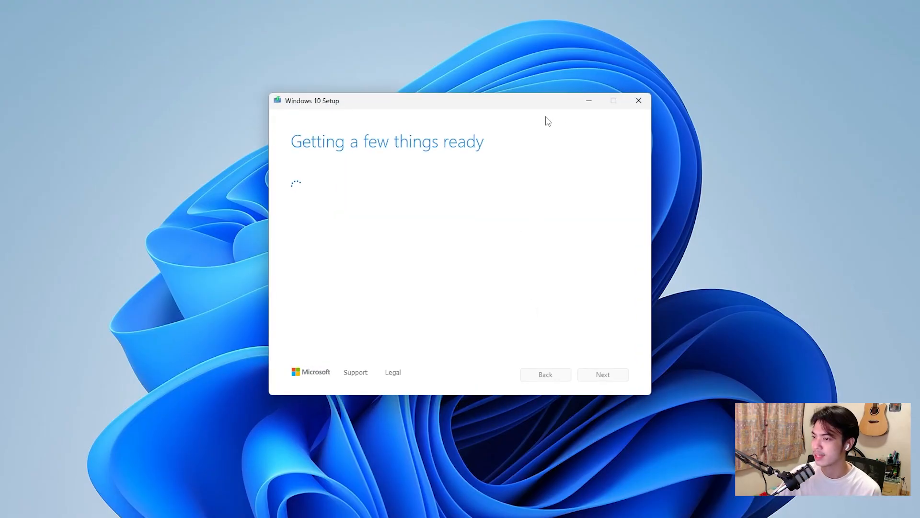
{"action": "mouse_move", "coordinate": [545, 104]}
{"action": "left_mouse_down"}
{"action": "mouse_move", "coordinate": [466, 101]}
{"action": "mouse_move", "coordinate": [532, 98]}
{"action": "left_mouse_up"}
{"action": "left_click_drag", "start_coordinate": [216, 56], "coordinate": [704, 439]}
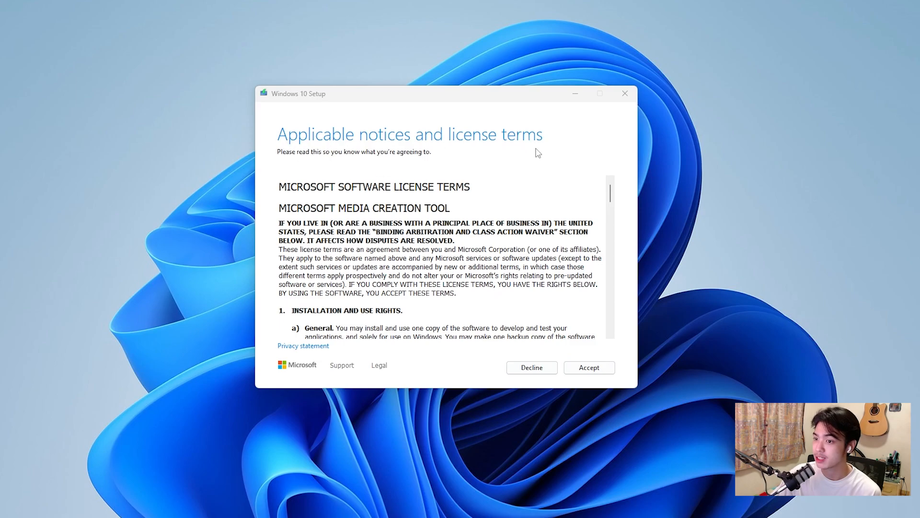
Accept the license terms and choose to create installation media (USB flash drive, DVD, or ISO file) for another PC
{"action": "left_click_drag", "start_coordinate": [609, 190], "coordinate": [614, 342]}
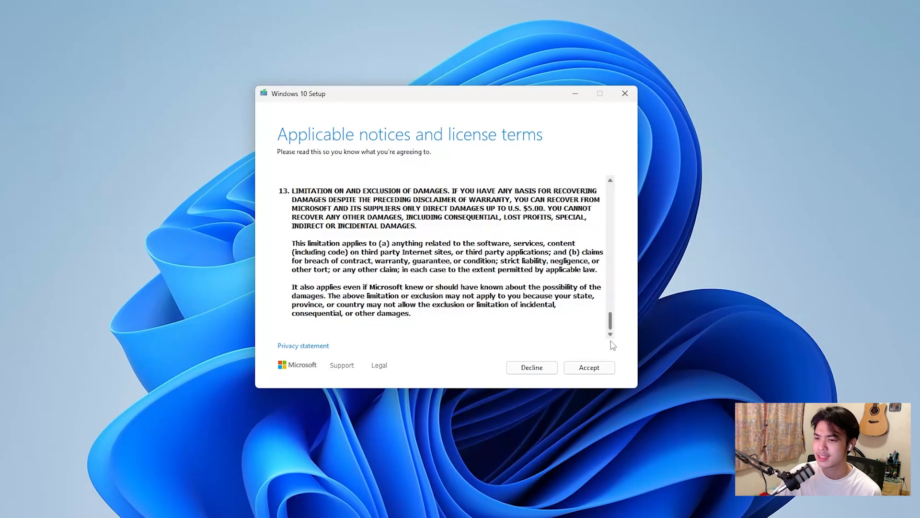
{"action": "left_click", "coordinate": [589, 368]}
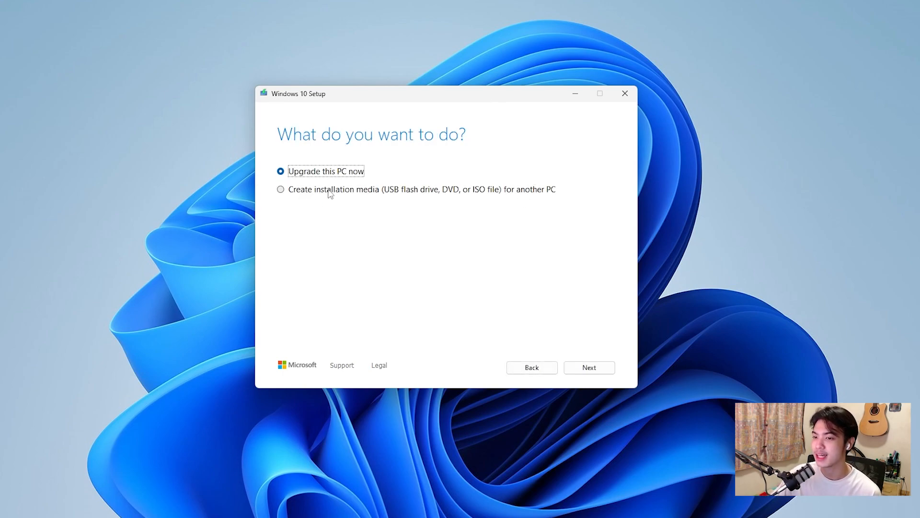
{"action": "left_click", "coordinate": [378, 195]}
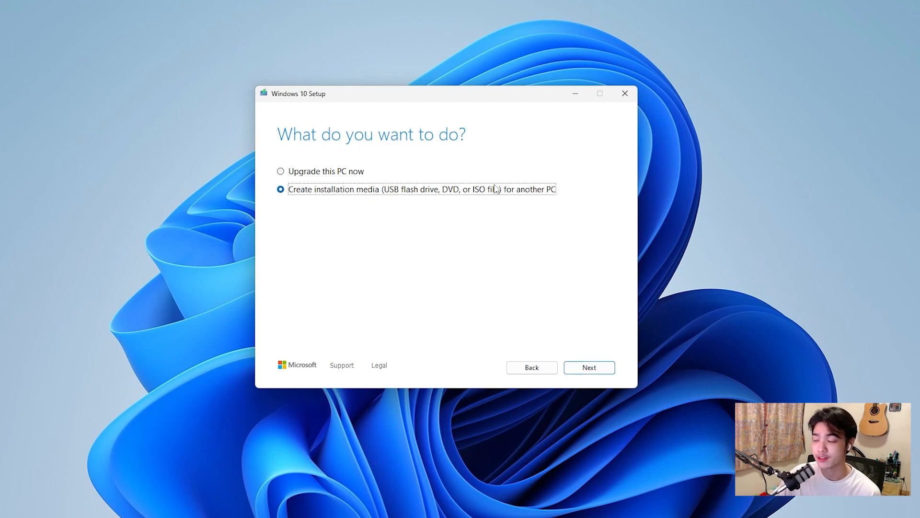
{"action": "left_click", "coordinate": [595, 371]}
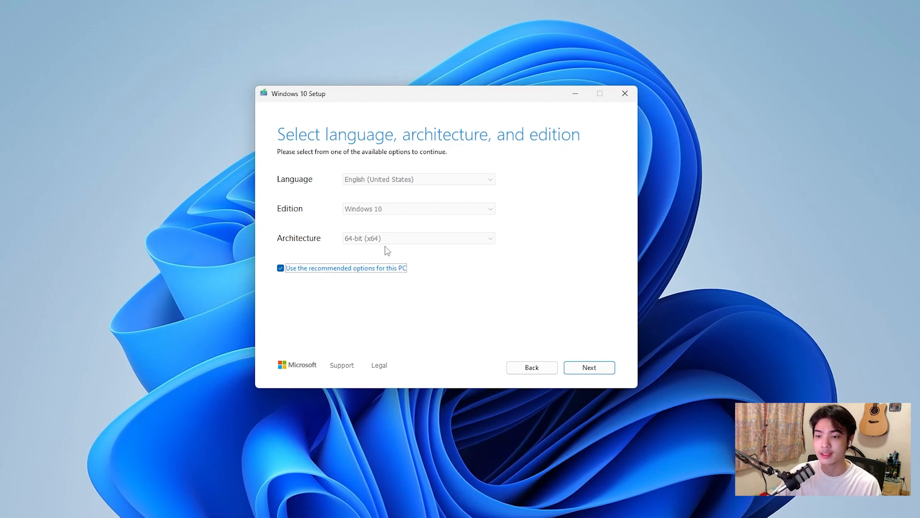
Review the available architecture and edition choices, and proceed with the recommended options for this PC
{"action": "left_click", "coordinate": [361, 269]}
{"action": "left_click", "coordinate": [411, 242]}
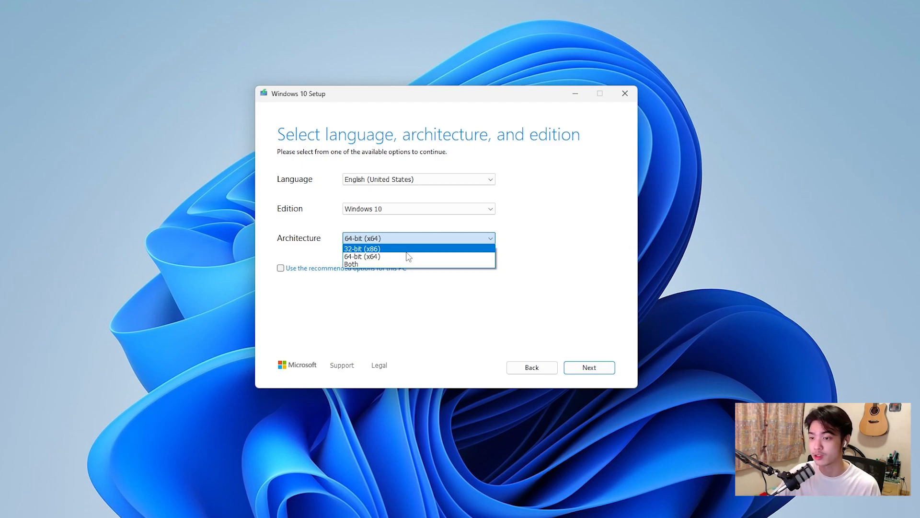
{"action": "left_click", "coordinate": [408, 211]}
{"action": "left_click", "coordinate": [409, 212]}
{"action": "left_click", "coordinate": [408, 214]}
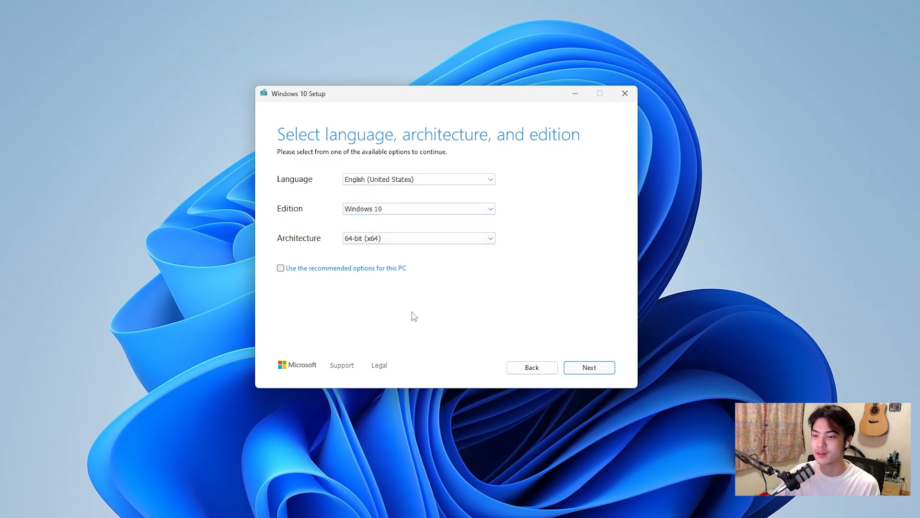
{"action": "left_click", "coordinate": [320, 269]}
{"action": "left_click", "coordinate": [584, 370]}
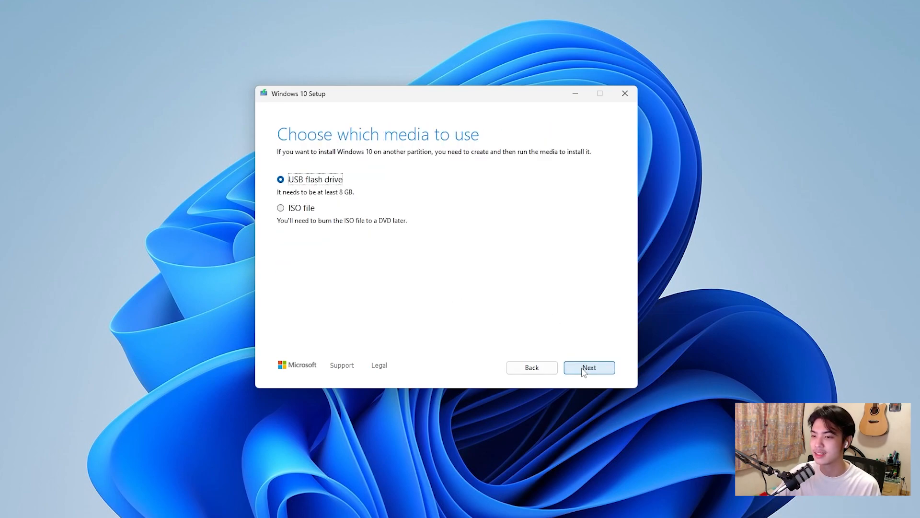
Save the installation media as an ISO file named Windows10.iso in the Downloads folder and finish the setup wizard
{"action": "left_click", "coordinate": [308, 209]}
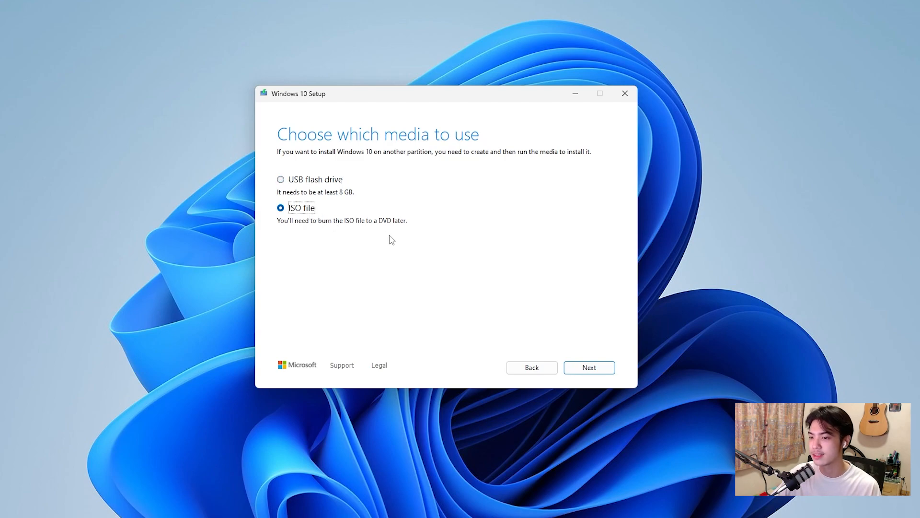
{"action": "left_click", "coordinate": [590, 367]}
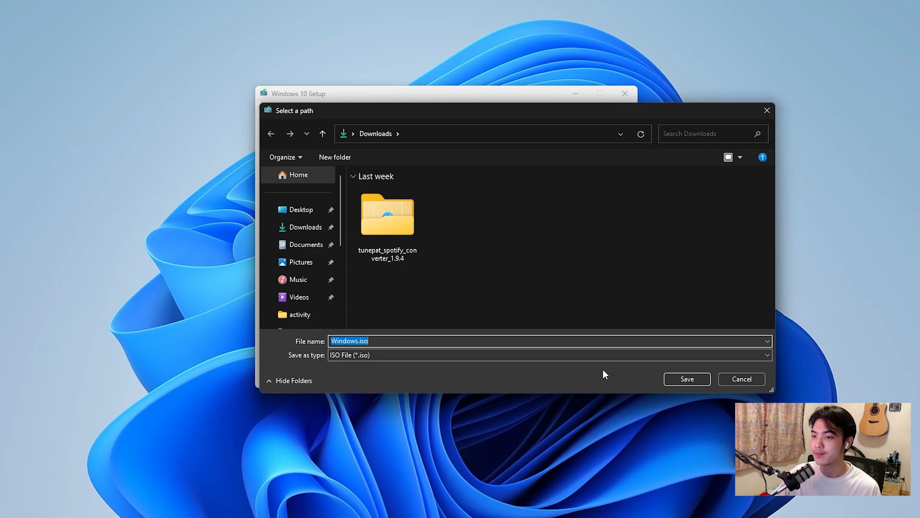
{"action": "left_click", "coordinate": [358, 341]}
{"action": "type", "text": "10"}
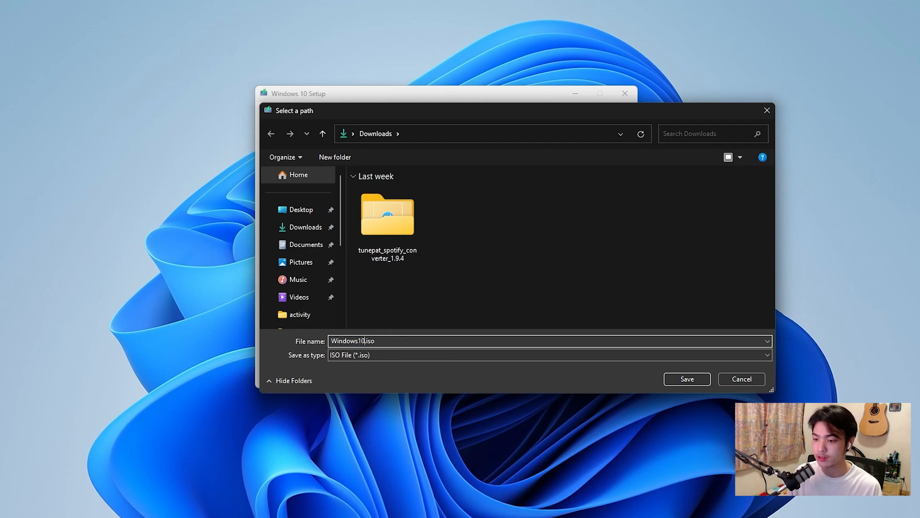
{"action": "left_click", "coordinate": [490, 139]}
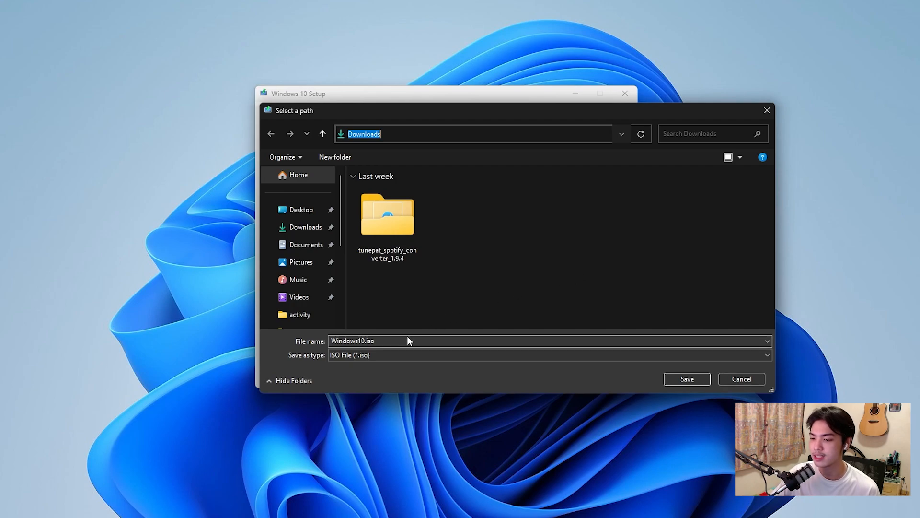
{"action": "left_click", "coordinate": [429, 341]}
{"action": "left_click", "coordinate": [441, 341]}
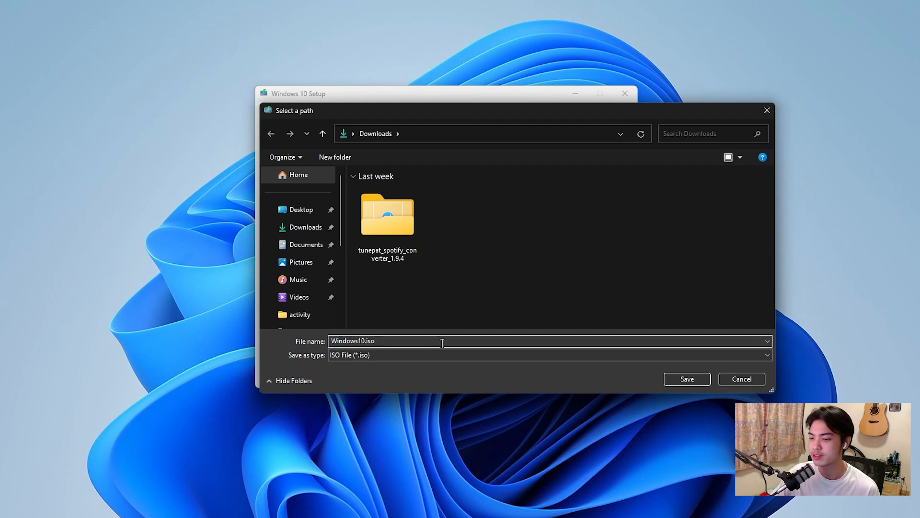
{"action": "left_click", "coordinate": [699, 379]}
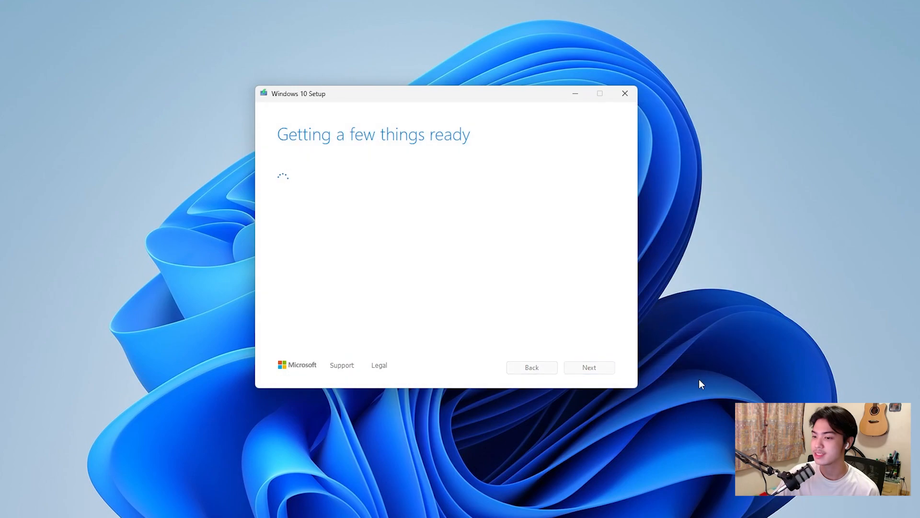
{"action": "left_click_drag", "start_coordinate": [471, 99], "coordinate": [482, 97]}
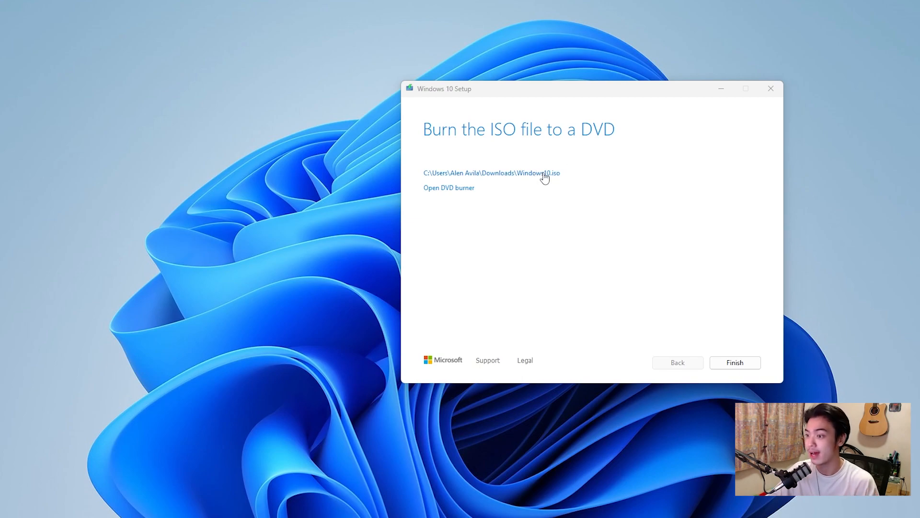
{"action": "left_click", "coordinate": [735, 363]}
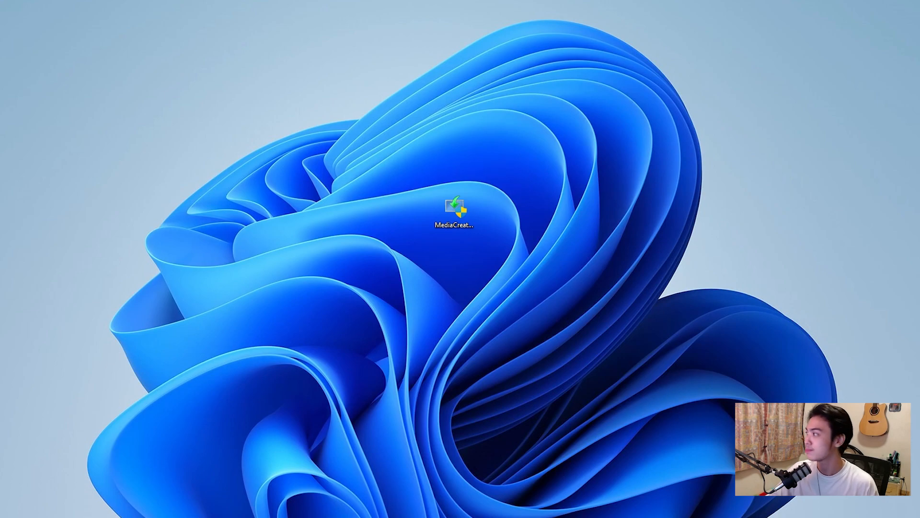
Switch to VMware Workstation and start a new virtual machine with the Typical (recommended) configuration
{"action": "left_click_drag", "start_coordinate": [919, 206], "coordinate": [418, 212]}
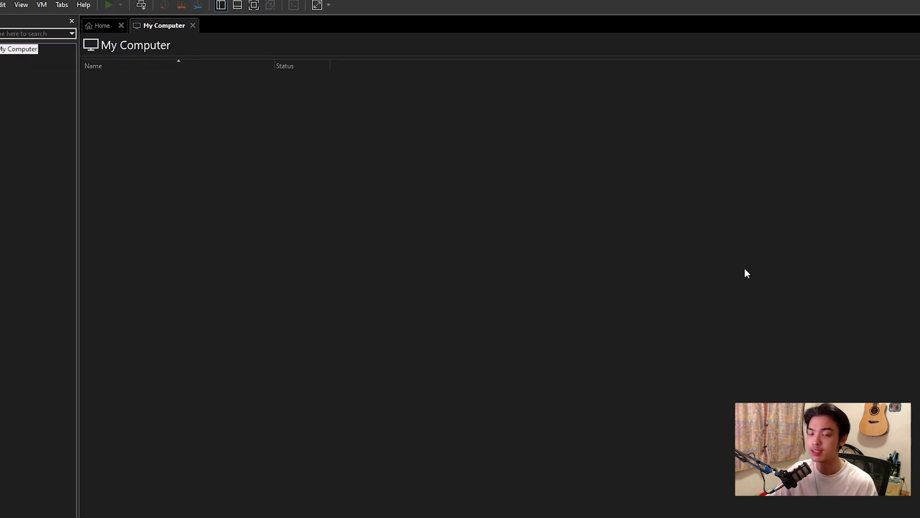
{"action": "left_click", "coordinate": [12, 23]}
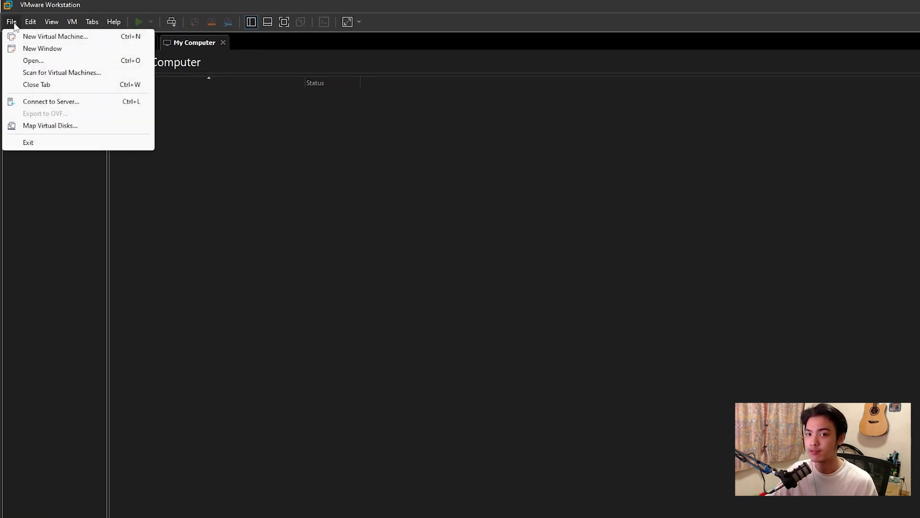
{"action": "left_click", "coordinate": [43, 37]}
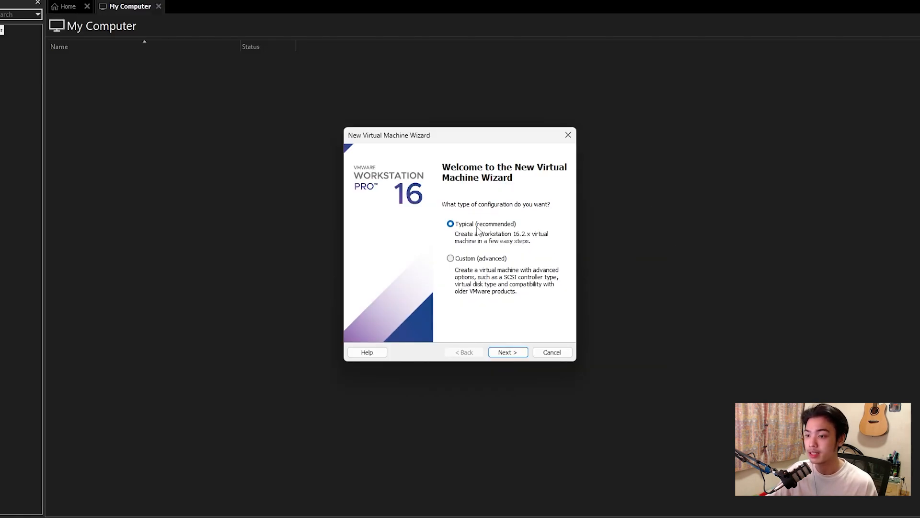
{"action": "left_click", "coordinate": [509, 355]}
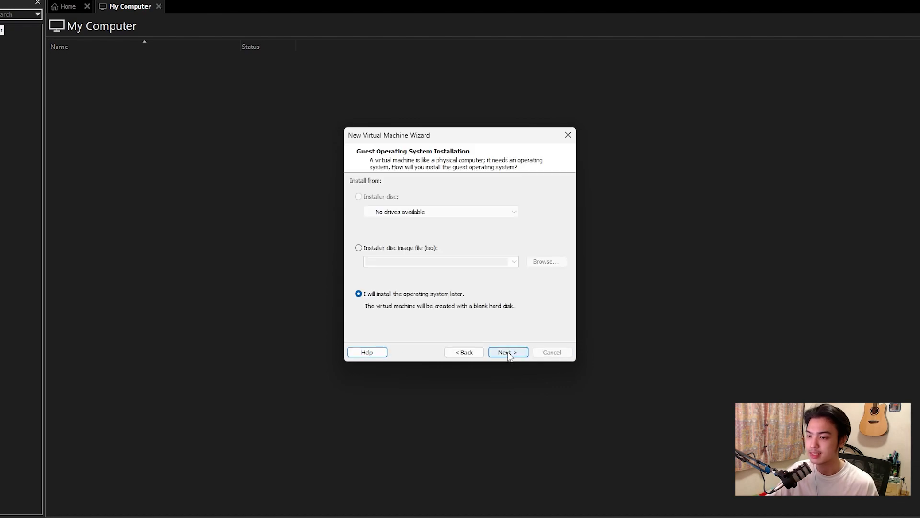
Set the guest operating system to install from the Windows10.iso disc image in the Downloads folder and proceed
{"action": "left_click", "coordinate": [424, 248]}
{"action": "left_click", "coordinate": [562, 261]}
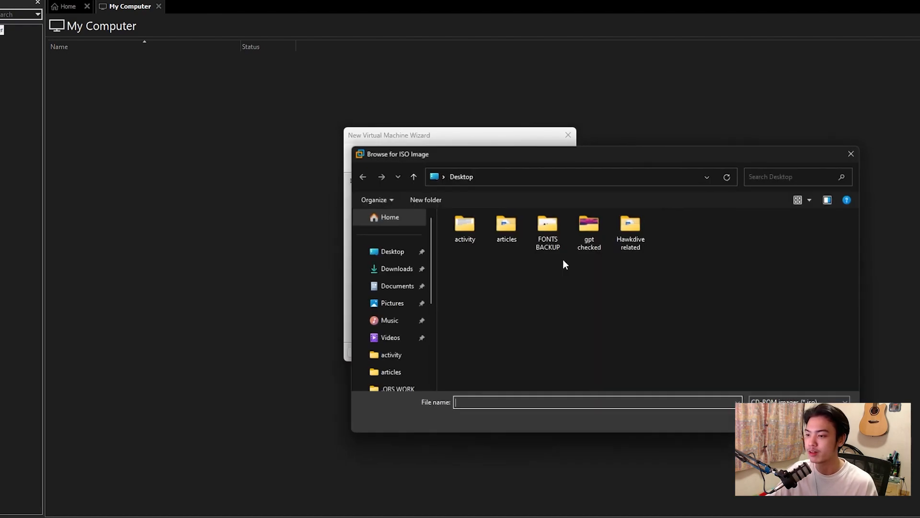
{"action": "left_click_drag", "start_coordinate": [587, 155], "coordinate": [919, 154]}
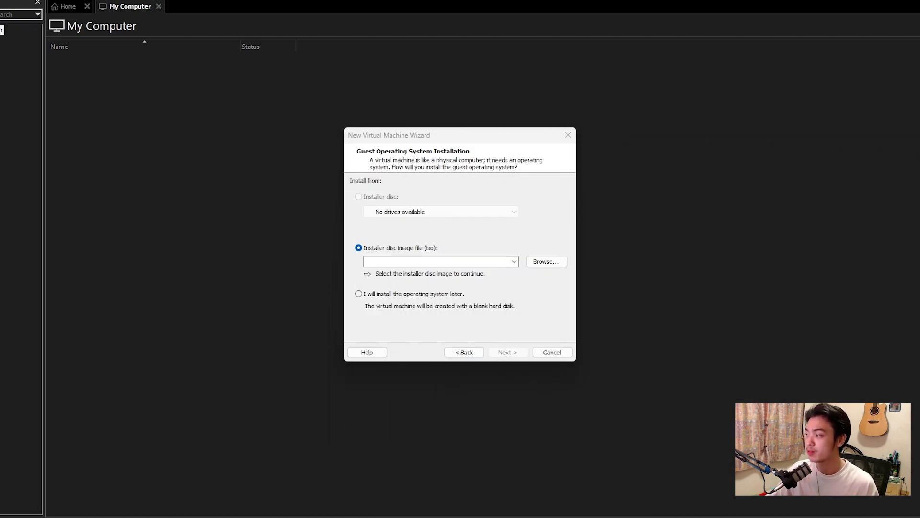
{"action": "left_click_drag", "start_coordinate": [918, 155], "coordinate": [720, 157]}
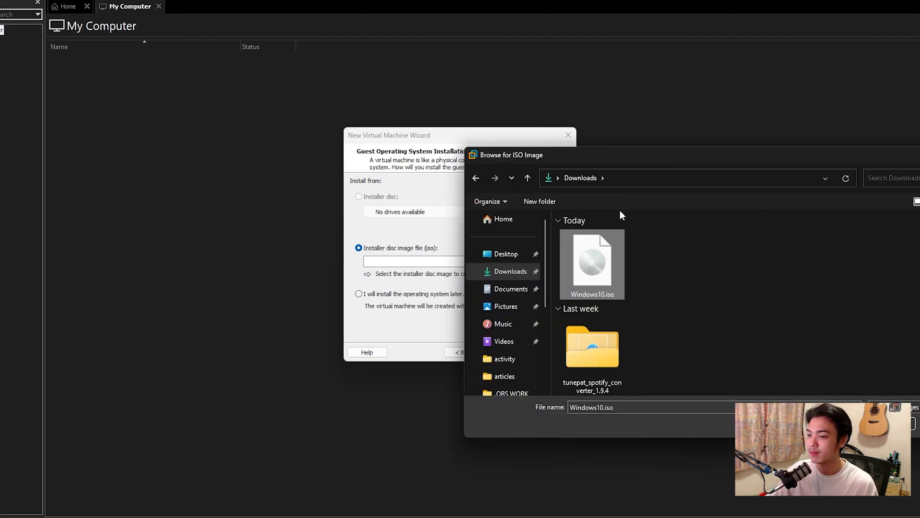
{"action": "double_click", "coordinate": [602, 267]}
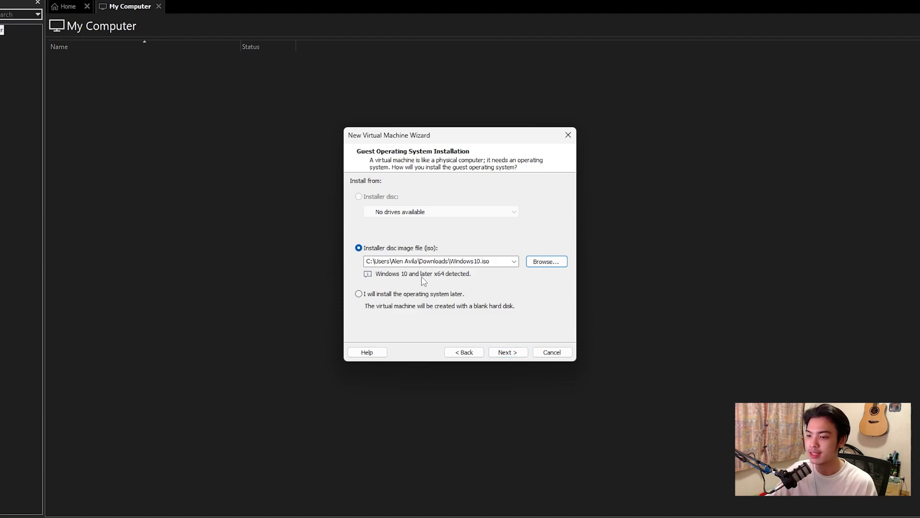
{"action": "left_click", "coordinate": [508, 352]}
{"action": "left_click", "coordinate": [467, 353]}
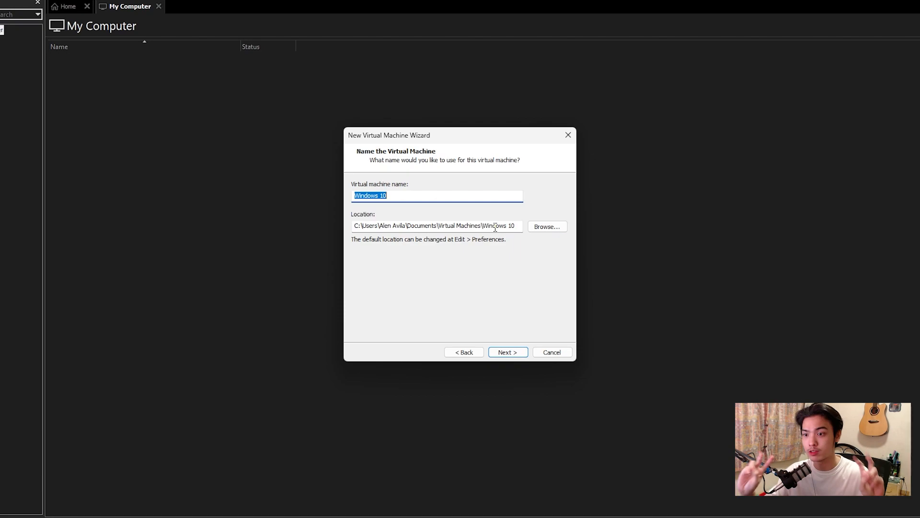
Set the virtual machine's location to E:\.VMWARE\.VIRTUAL MACHINES\Windows 10 and proceed
{"action": "left_click", "coordinate": [544, 227]}
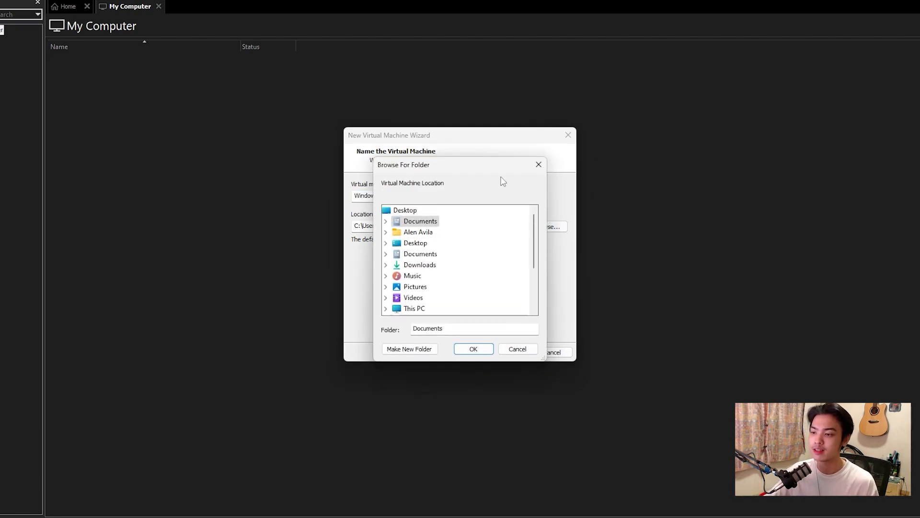
{"action": "left_click_drag", "start_coordinate": [474, 168], "coordinate": [0, 167]}
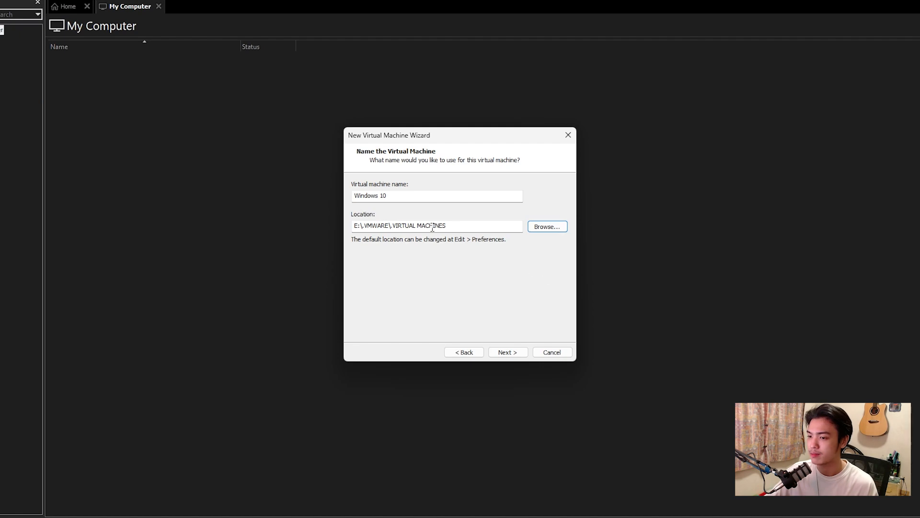
{"action": "left_click", "coordinate": [468, 224]}
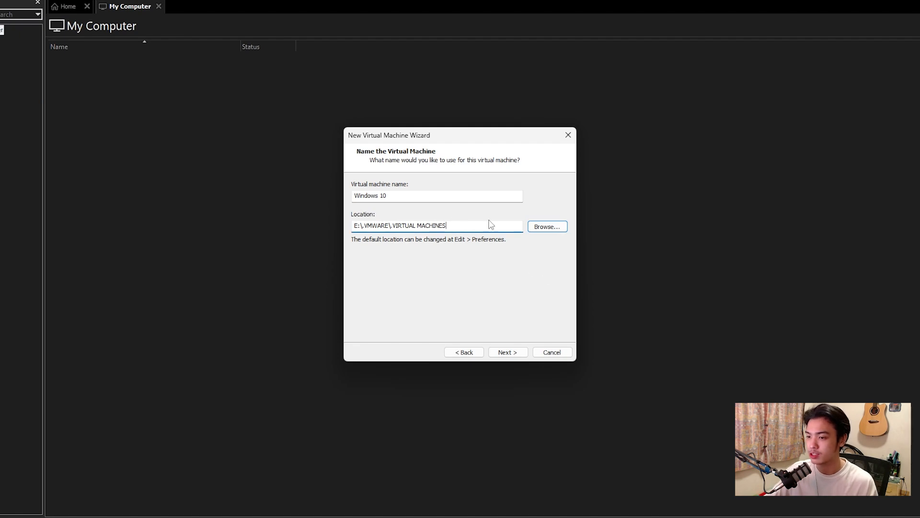
{"action": "type", "text": "\\"}
{"action": "type", "text": "W"}
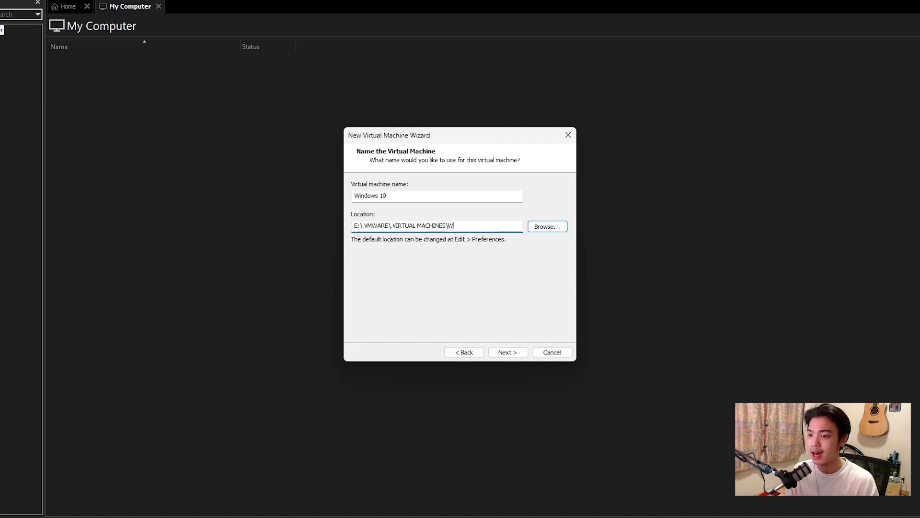
{"action": "type", "text": "indows 10"}
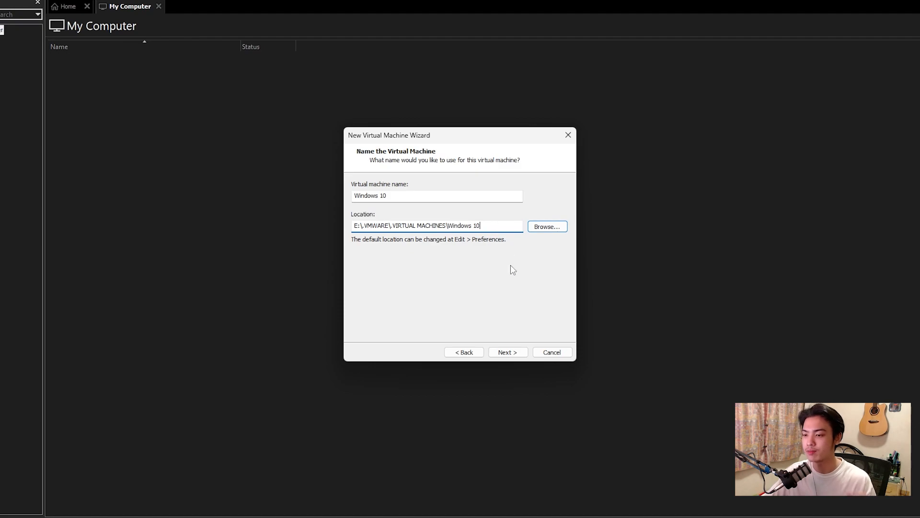
{"action": "left_click", "coordinate": [520, 353]}
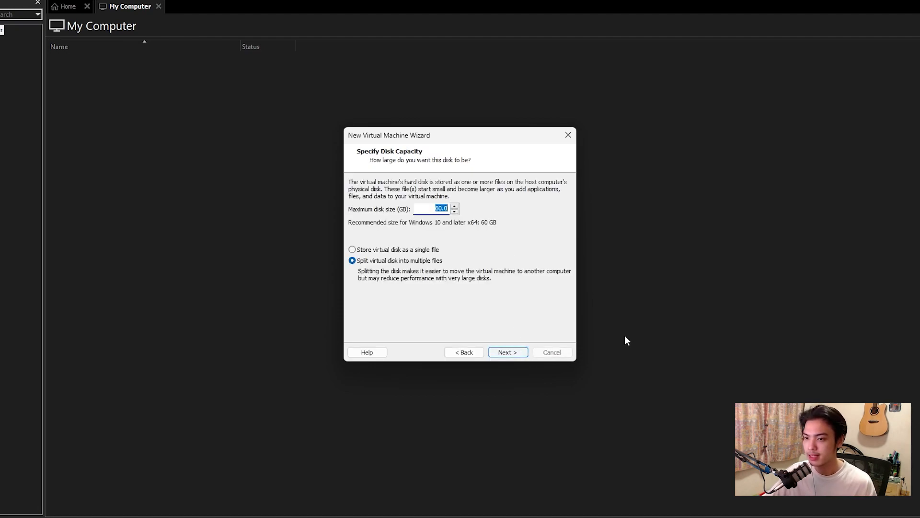
Set the maximum disk size to 70 GB and store the virtual disk as a single file
{"action": "type", "text": "70"}
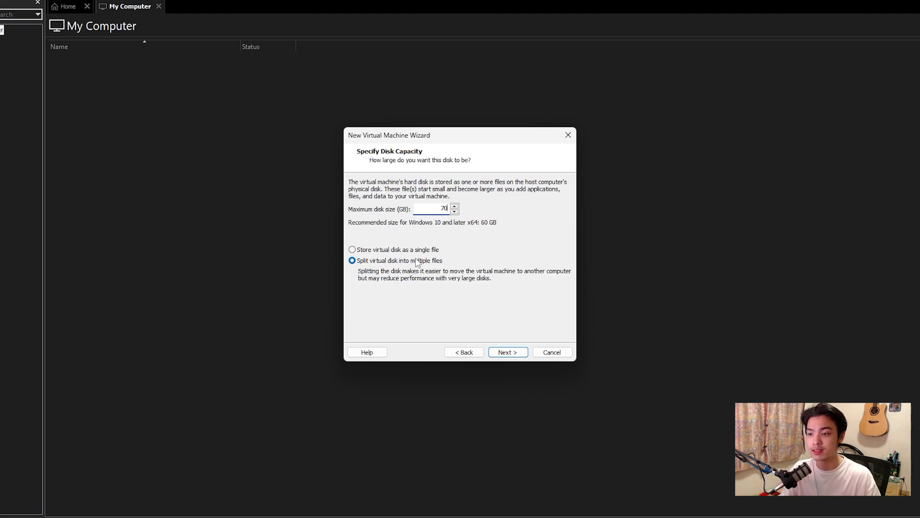
{"action": "left_click", "coordinate": [407, 251]}
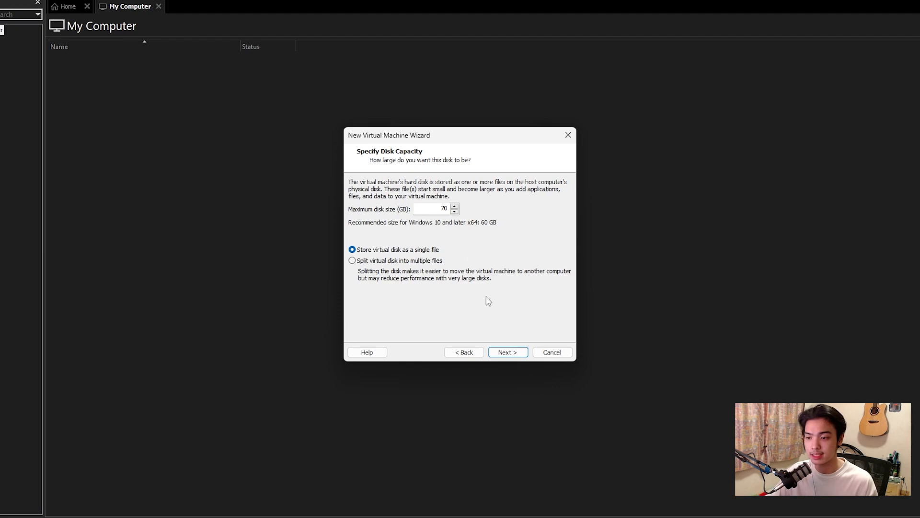
{"action": "left_click", "coordinate": [502, 352]}
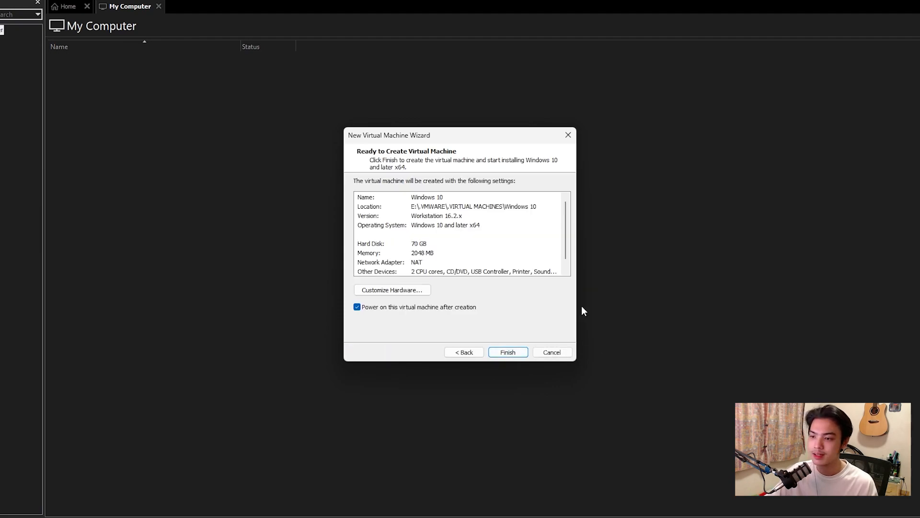
Customize the hardware with 4096 MB of memory, and enable Intel VT-x/EPT or AMD-V/RVI and CPU performance counter virtualization for the processors
{"action": "scroll", "coordinate": [565, 230], "scroll_direction": "down", "scroll_amount": 1}
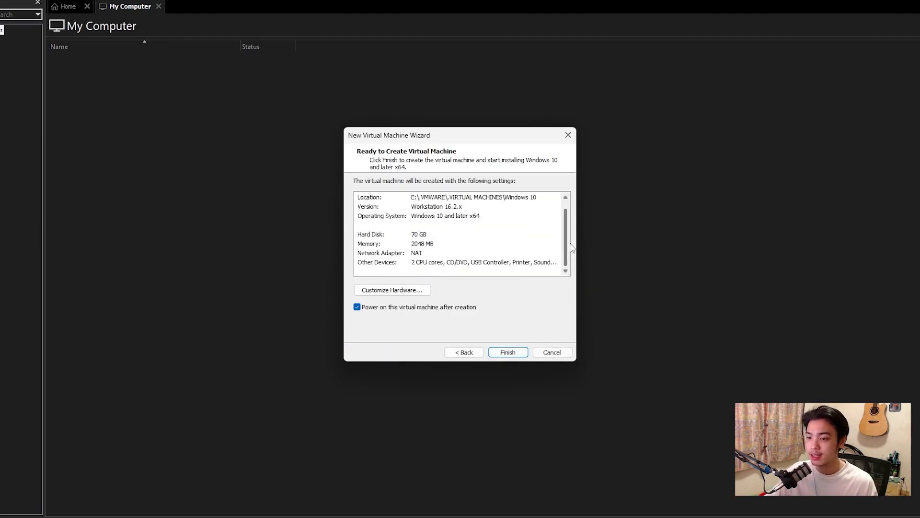
{"action": "left_click", "coordinate": [406, 293]}
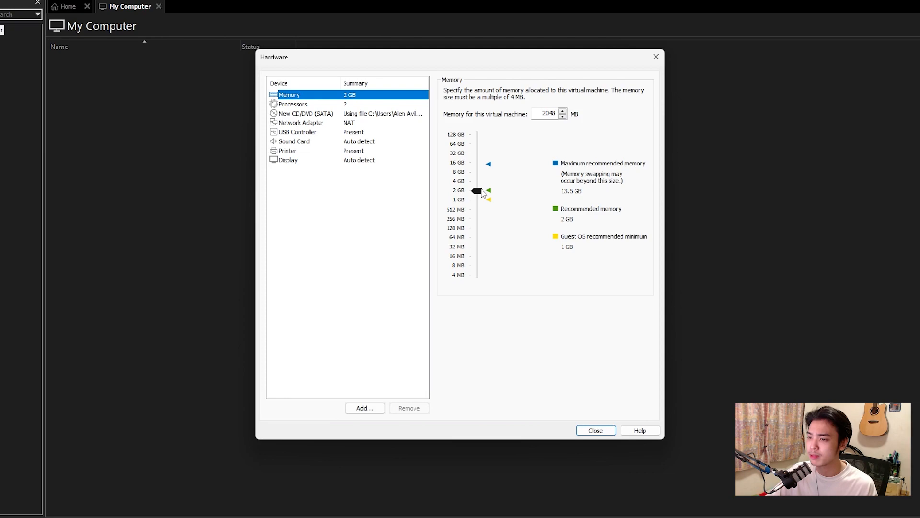
{"action": "left_click_drag", "start_coordinate": [481, 193], "coordinate": [482, 184]}
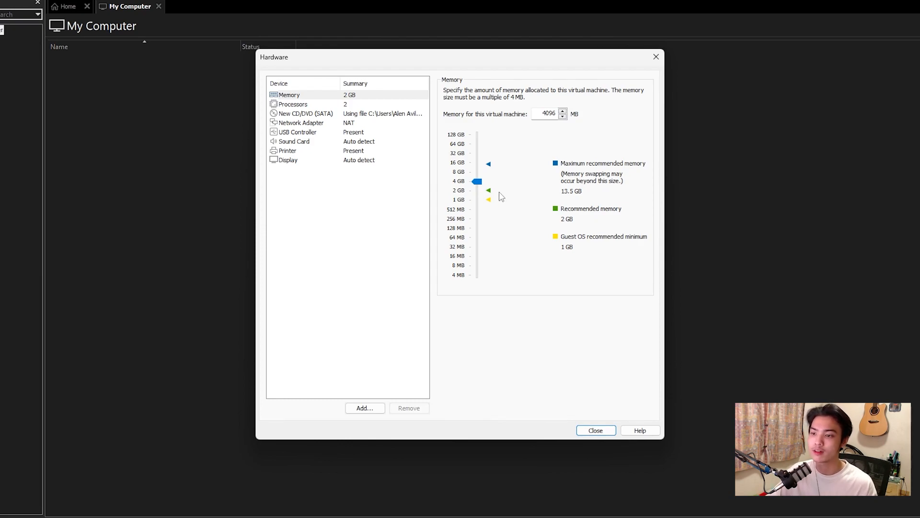
{"action": "left_click", "coordinate": [364, 104]}
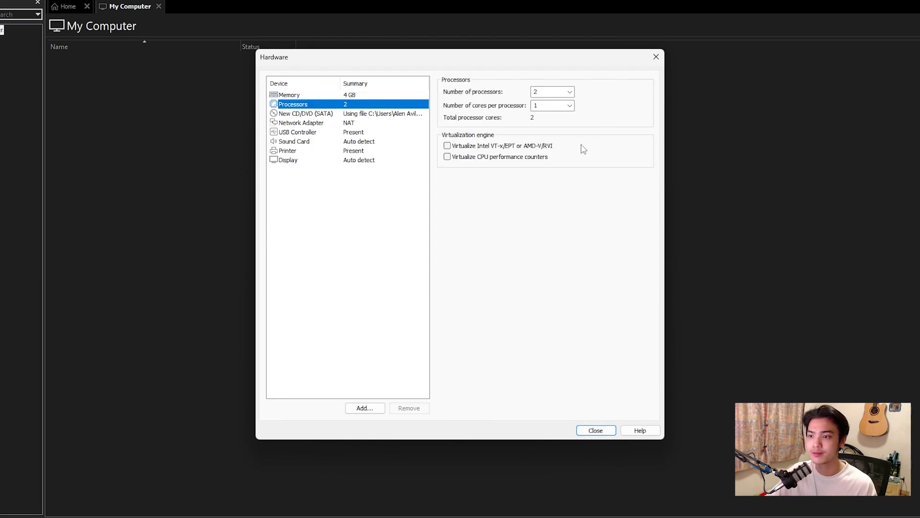
{"action": "left_click", "coordinate": [466, 146]}
{"action": "left_click", "coordinate": [453, 157]}
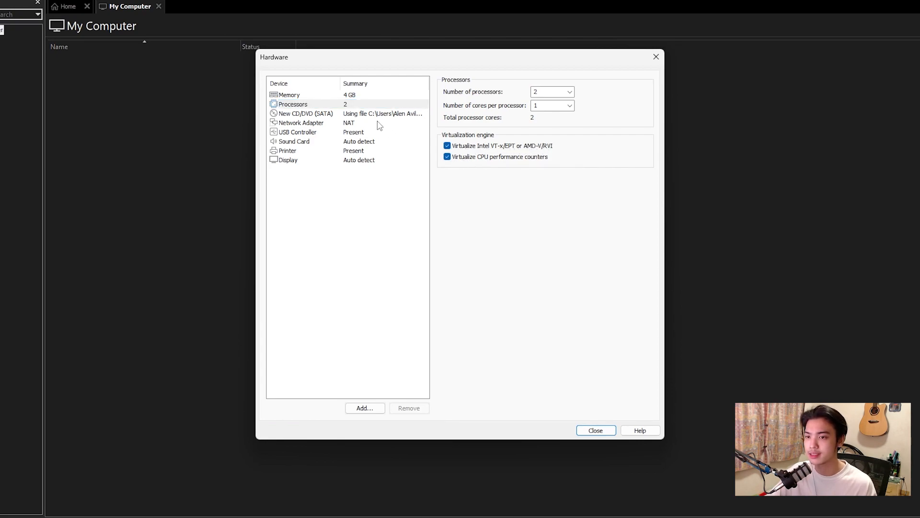
Specify a maximum monitor resolution of 1920 x 1080 and 2 GB of graphics memory for the display, leaving stretch mode off
{"action": "left_click", "coordinate": [359, 161]}
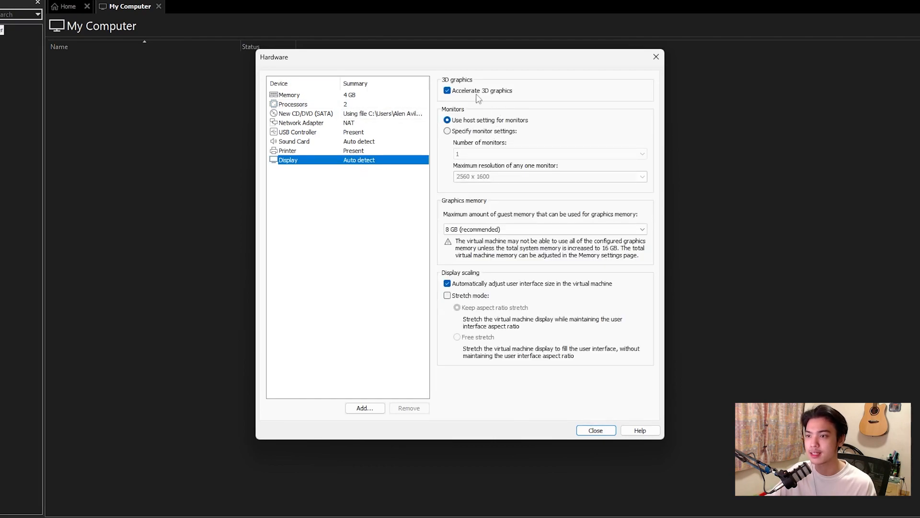
{"action": "left_click", "coordinate": [491, 133]}
{"action": "left_click_drag", "start_coordinate": [457, 176], "coordinate": [490, 177]}
{"action": "left_click", "coordinate": [643, 177]}
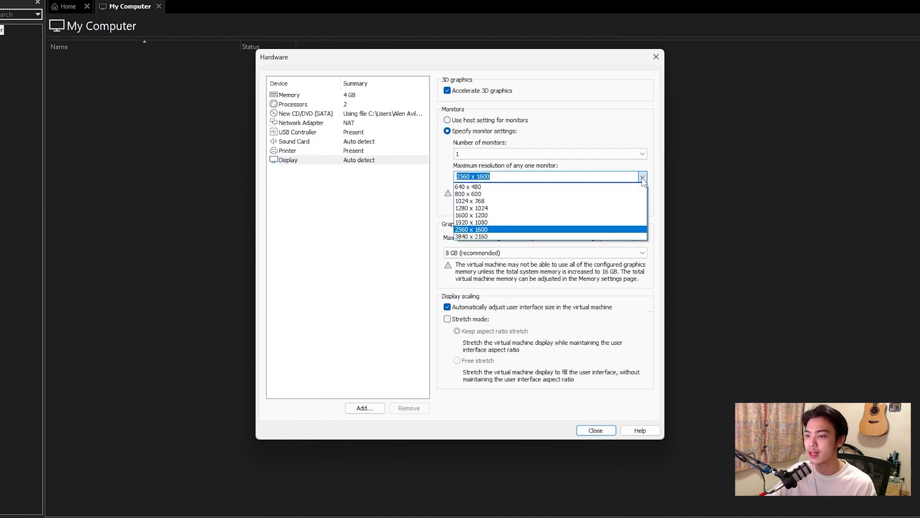
{"action": "left_click", "coordinate": [607, 225]}
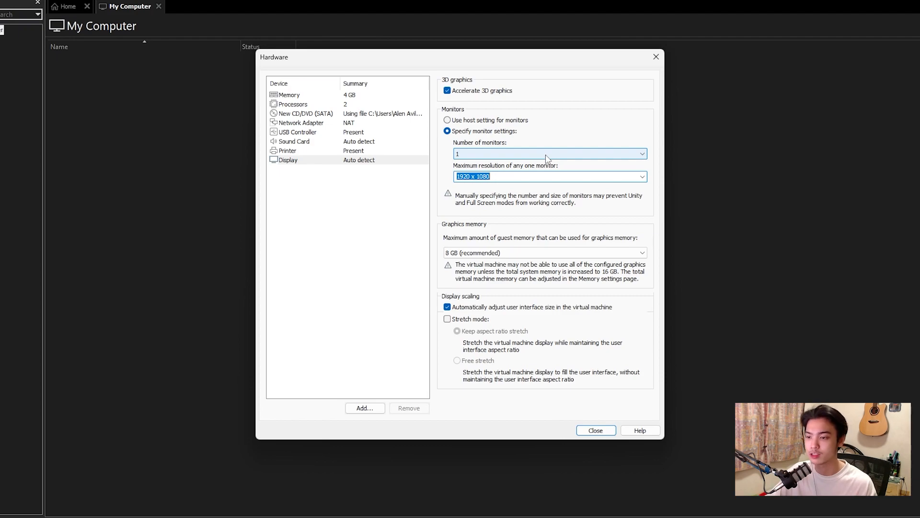
{"action": "left_click", "coordinate": [549, 253]}
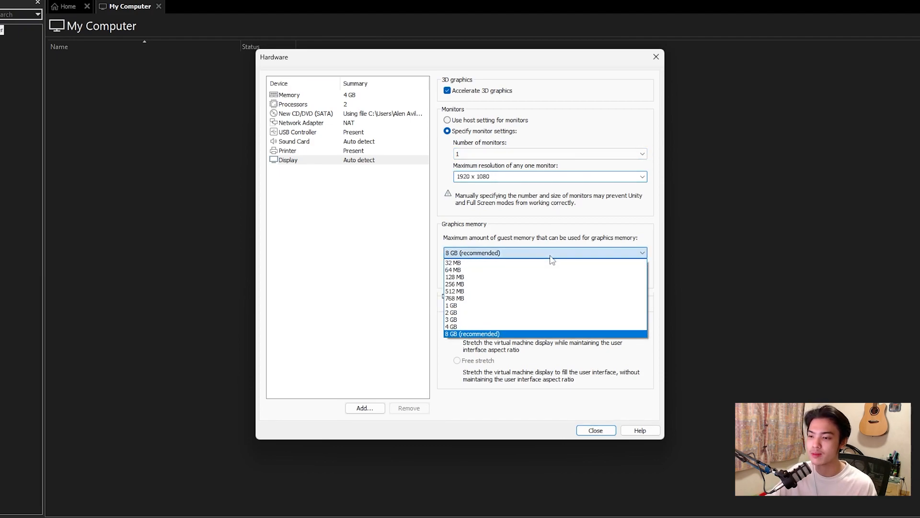
{"action": "left_click", "coordinate": [554, 313]}
{"action": "left_click", "coordinate": [602, 294]}
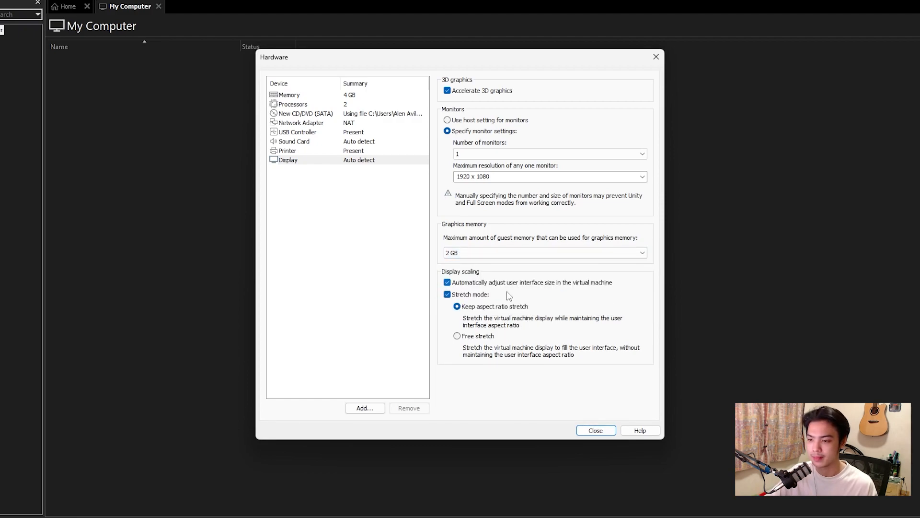
{"action": "left_click", "coordinate": [479, 295]}
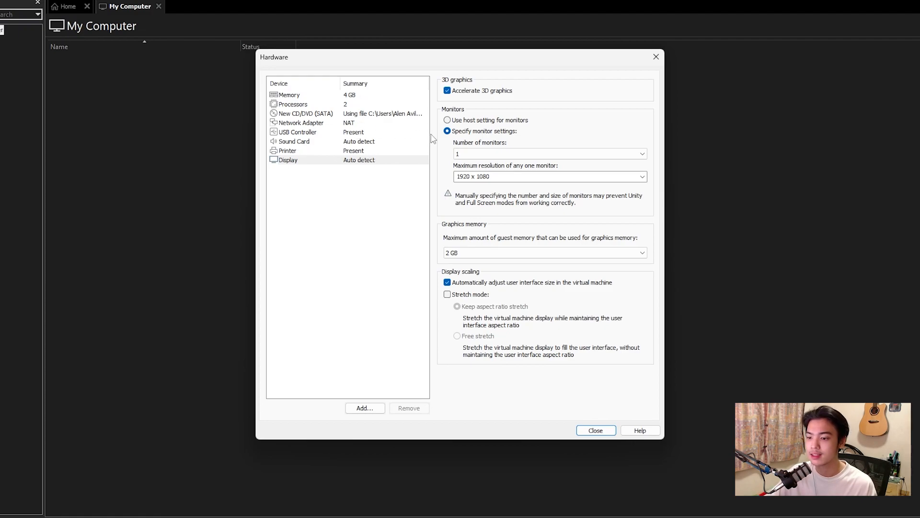
{"action": "left_click", "coordinate": [597, 431]}
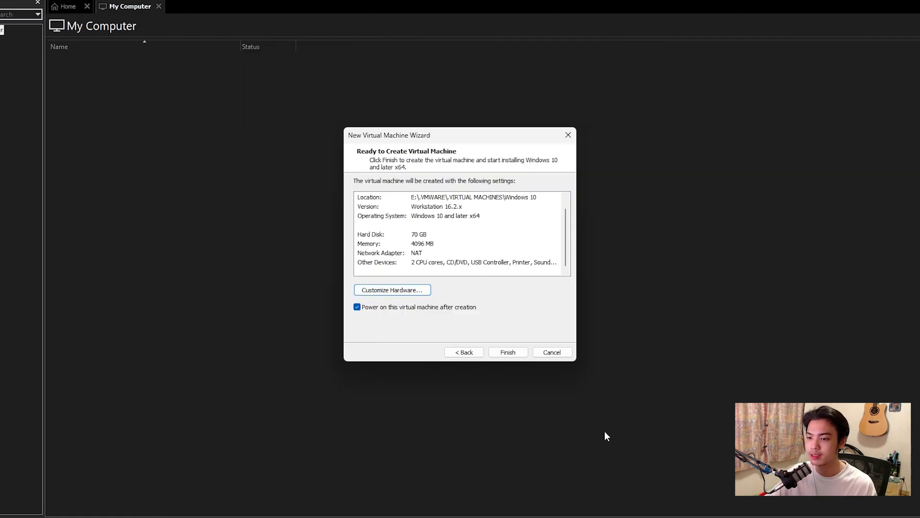
Finish creating the virtual machine and boot it from the Windows installation disc
{"action": "left_click", "coordinate": [508, 352]}
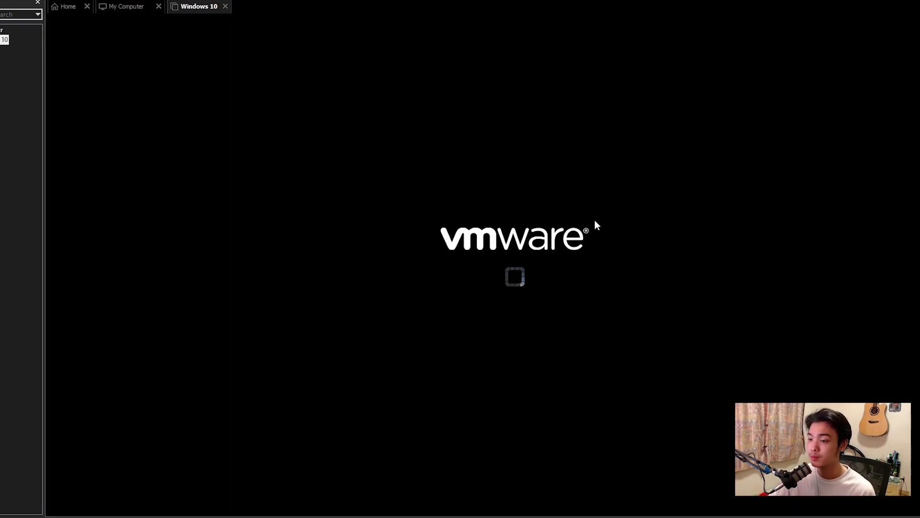
{"action": "left_click", "coordinate": [510, 194]}
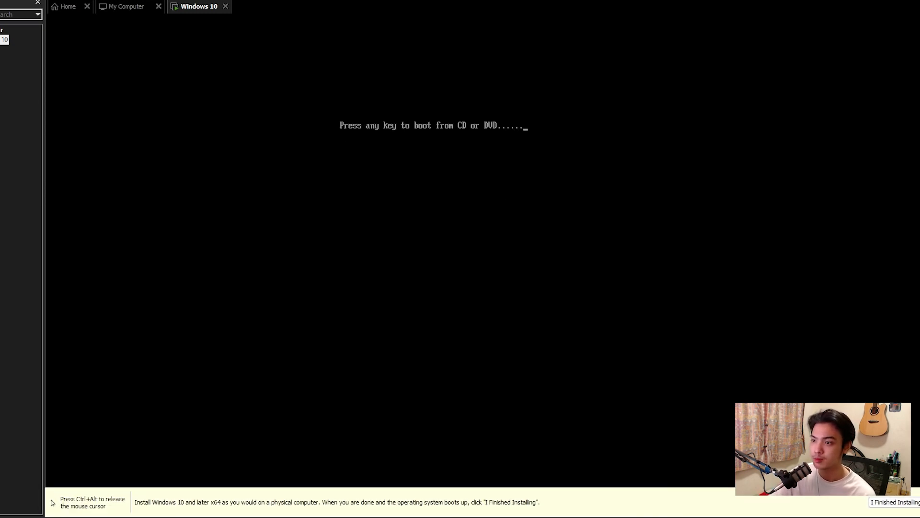
{"action": "key", "text": "Return"}
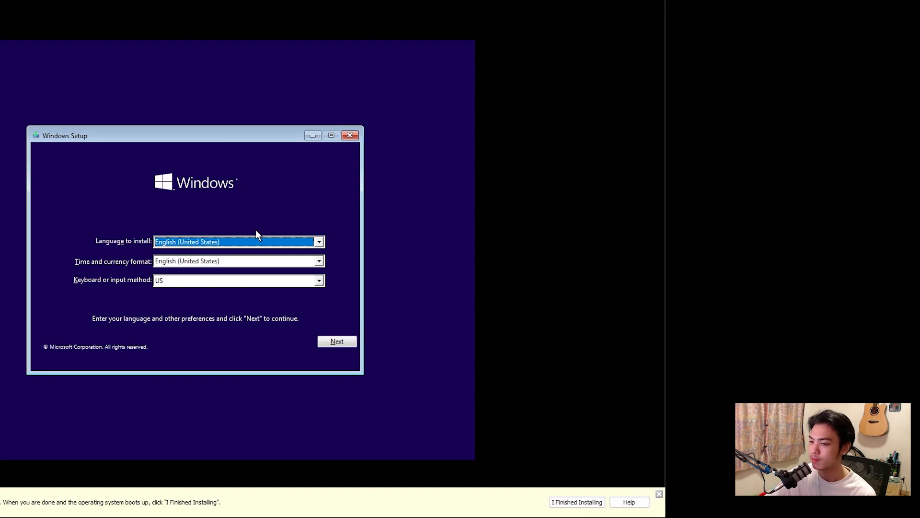
Start the Windows installation with English (United States) and the US keyboard, without providing a product key
{"action": "left_click", "coordinate": [353, 342]}
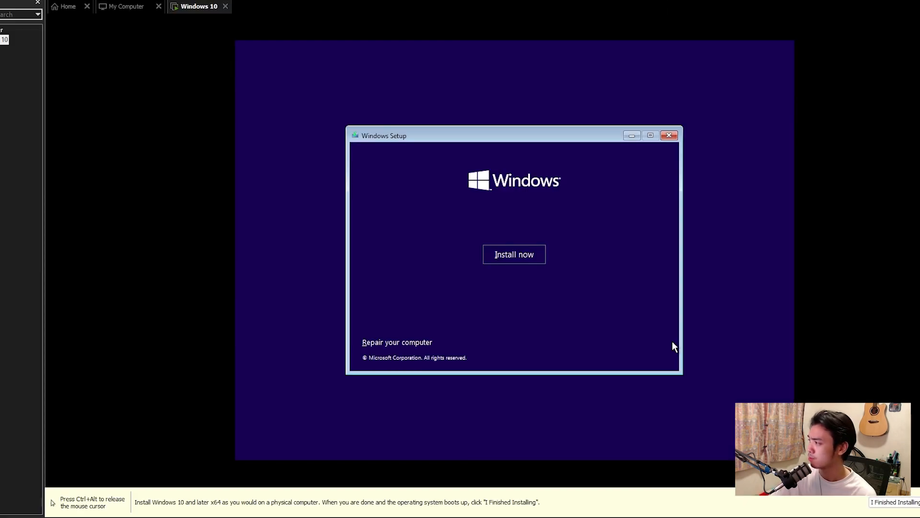
{"action": "left_click", "coordinate": [520, 263]}
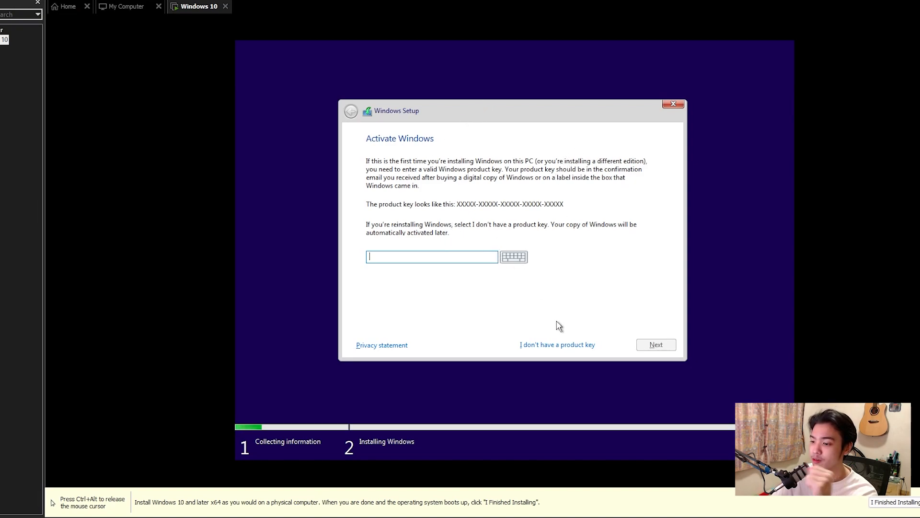
{"action": "left_click", "coordinate": [565, 344]}
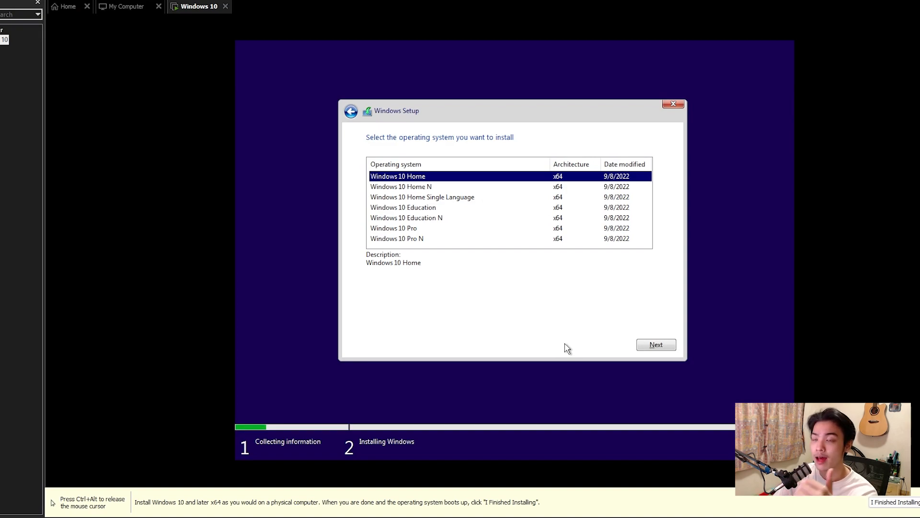
Choose Windows 10 Pro as the operating system to install and proceed
{"action": "left_click", "coordinate": [439, 230]}
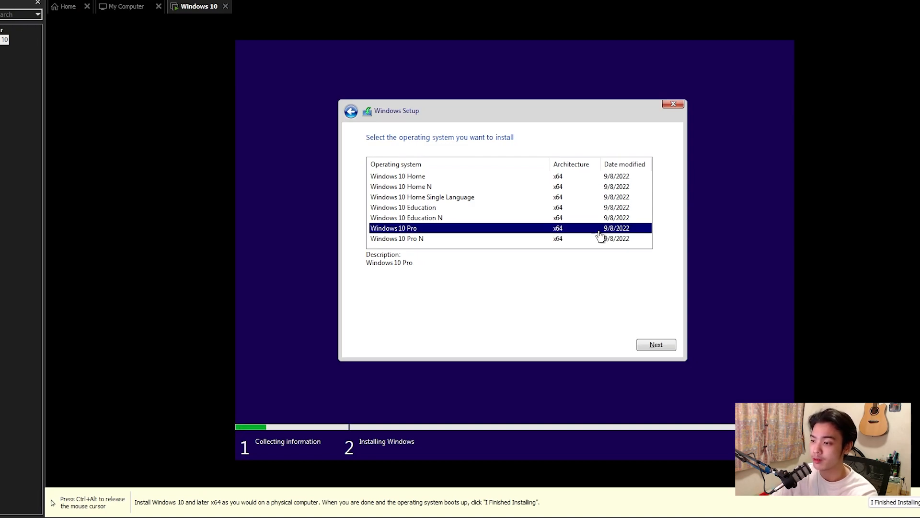
{"action": "left_click", "coordinate": [656, 345]}
{"action": "key", "text": "ctrl+alt"}
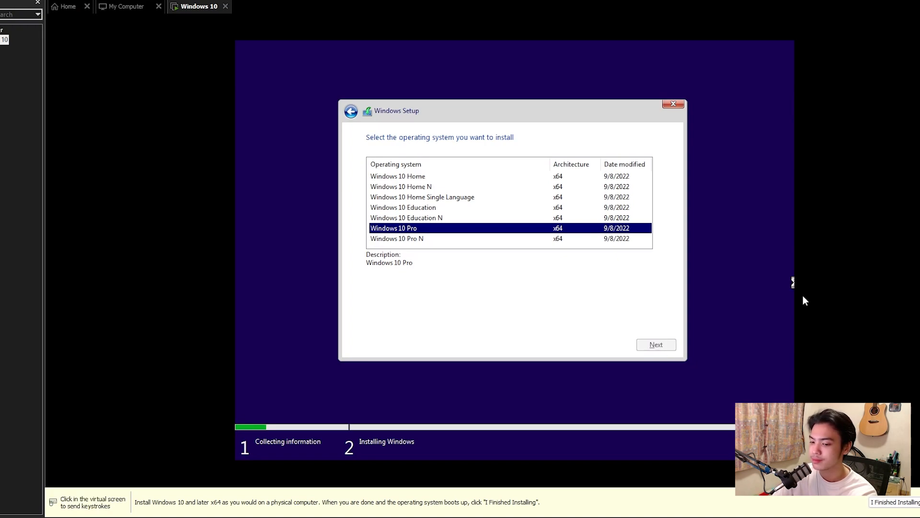
Accept the Windows license terms and choose the custom, Windows-only installation type
{"action": "left_click", "coordinate": [782, 292]}
{"action": "scroll", "coordinate": [552, 249], "scroll_direction": "down", "scroll_amount": 2}
{"action": "scroll", "coordinate": [552, 250], "scroll_direction": "down", "scroll_amount": 15}
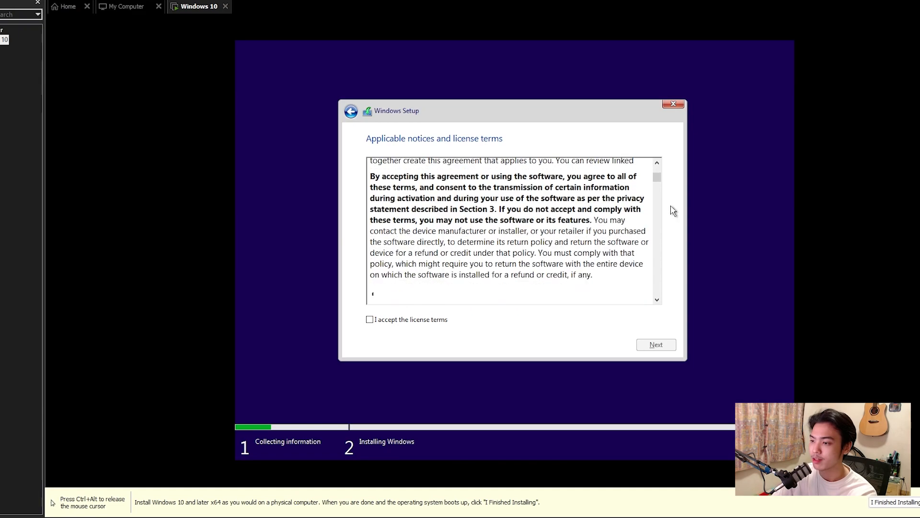
{"action": "left_click", "coordinate": [437, 319]}
{"action": "left_click", "coordinate": [658, 345]}
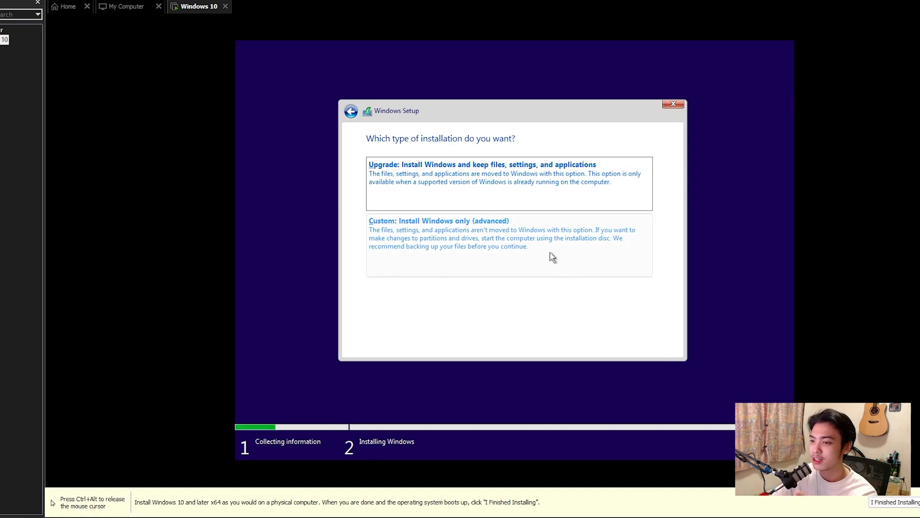
{"action": "left_click", "coordinate": [455, 233]}
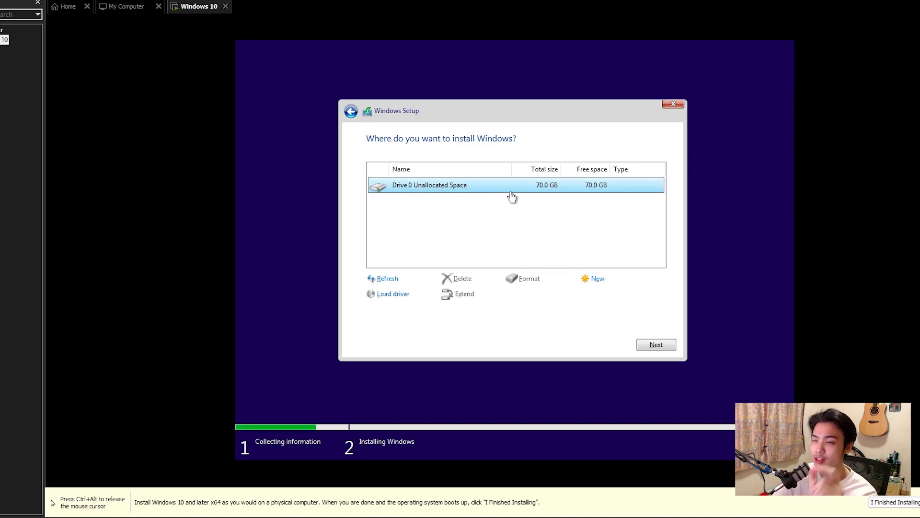
Create a partition from Drive 0's unallocated space and install Windows on the resulting primary partition
{"action": "left_click", "coordinate": [597, 278]}
{"action": "left_click", "coordinate": [626, 298]}
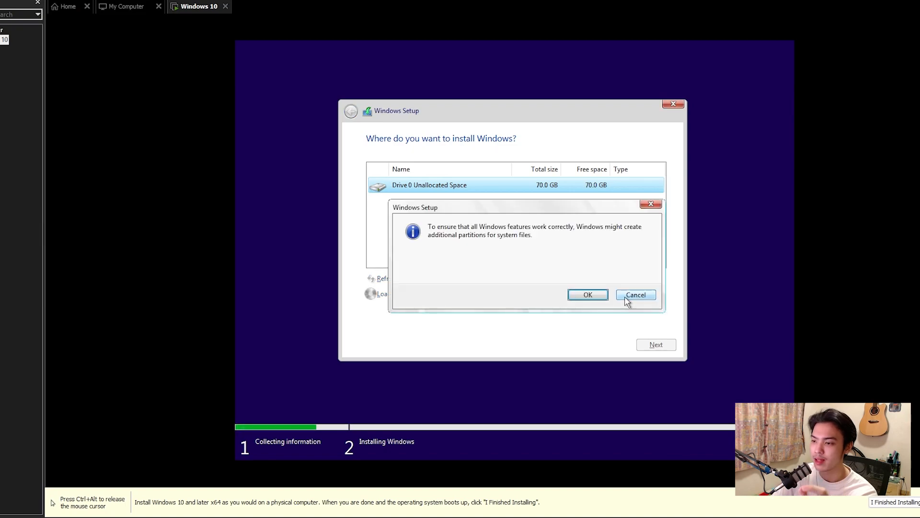
{"action": "left_click", "coordinate": [595, 296]}
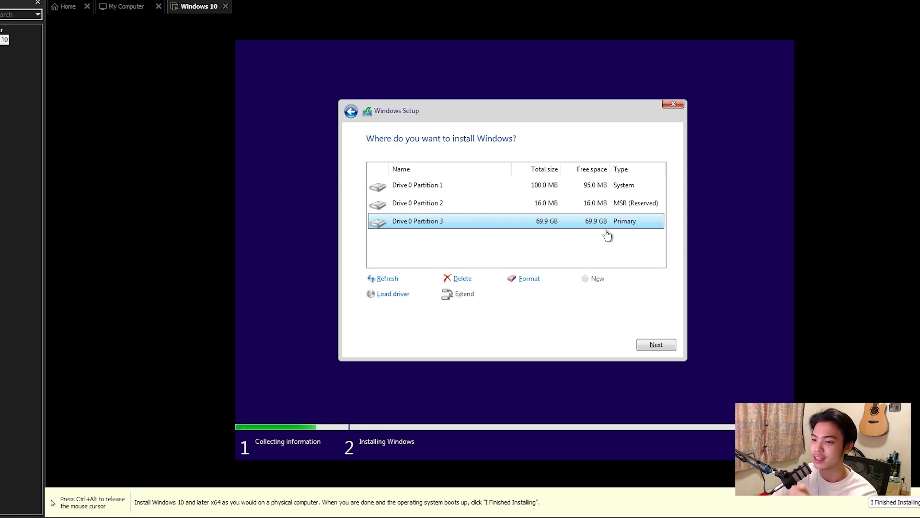
{"action": "left_click", "coordinate": [654, 345]}
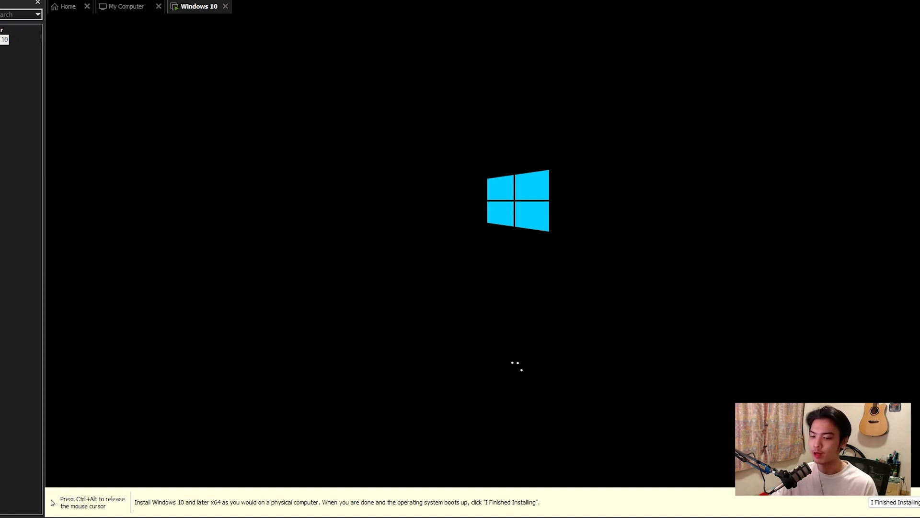
Set the region to United States and the keyboard layout to US, without adding a second layout
{"action": "key", "text": "ctrl+alt"}
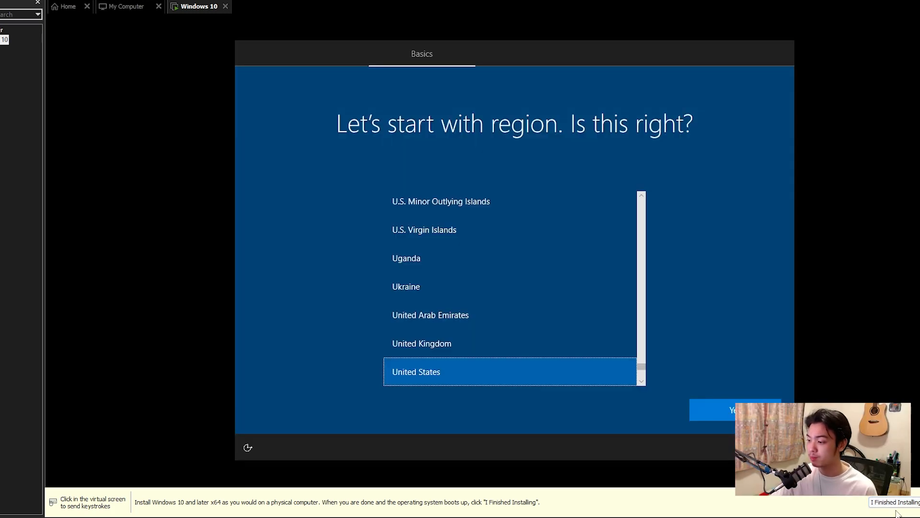
{"action": "left_click", "coordinate": [742, 316]}
{"action": "scroll", "coordinate": [527, 350], "scroll_direction": "down", "scroll_amount": 1}
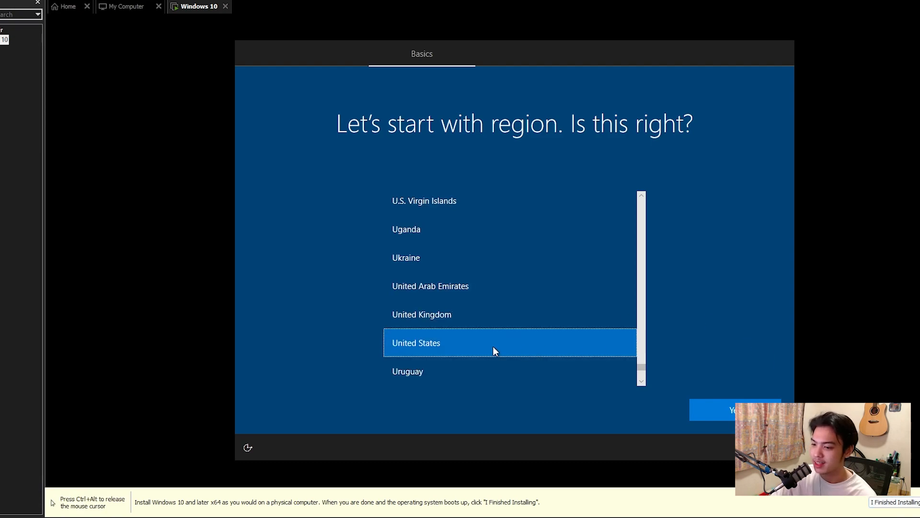
{"action": "left_click", "coordinate": [750, 410]}
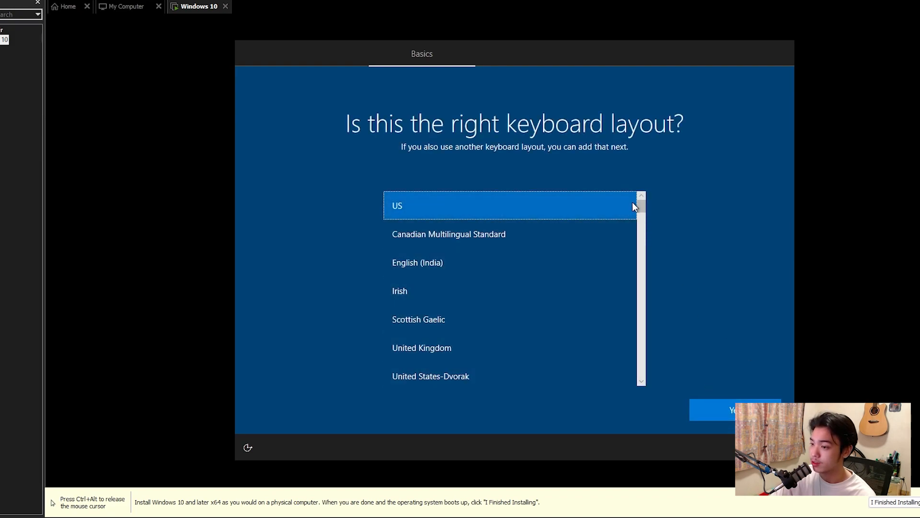
{"action": "left_click", "coordinate": [729, 405]}
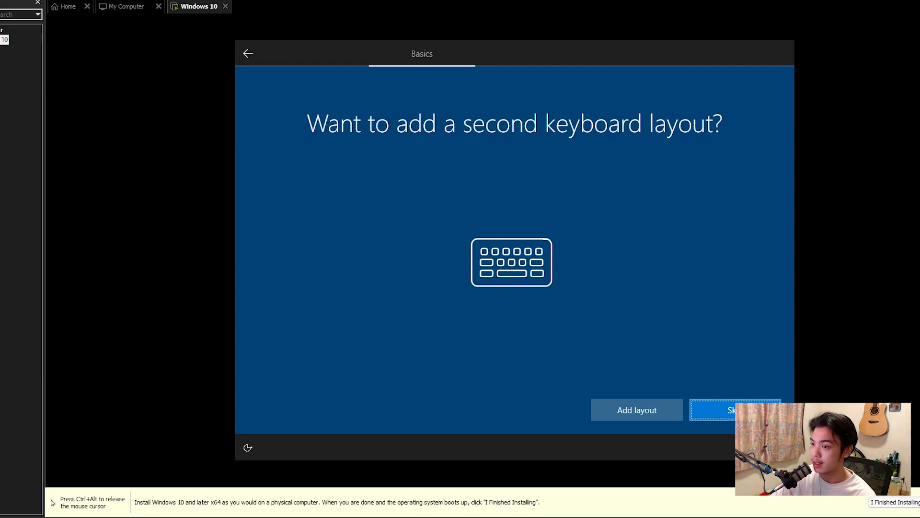
{"action": "left_click", "coordinate": [730, 408]}
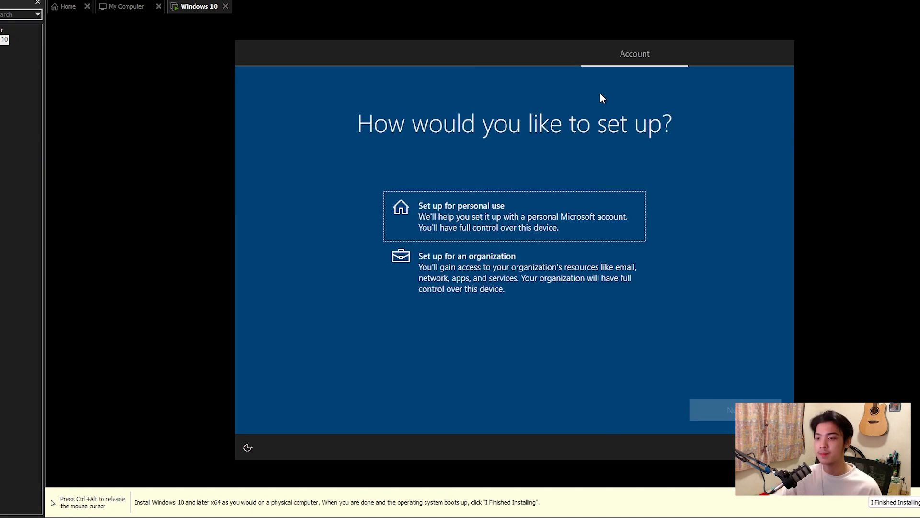
Set up the device for personal use with an offline account and the limited experience
{"action": "left_click", "coordinate": [741, 401]}
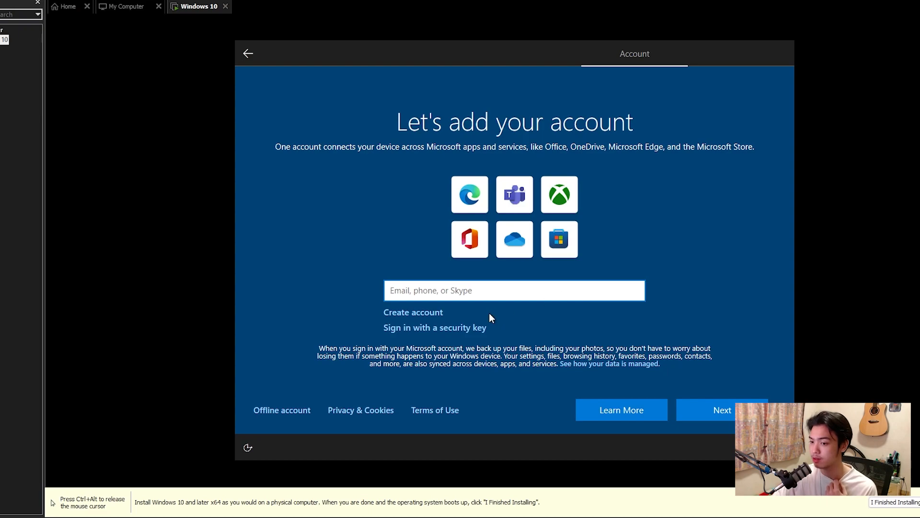
{"action": "left_click", "coordinate": [296, 413]}
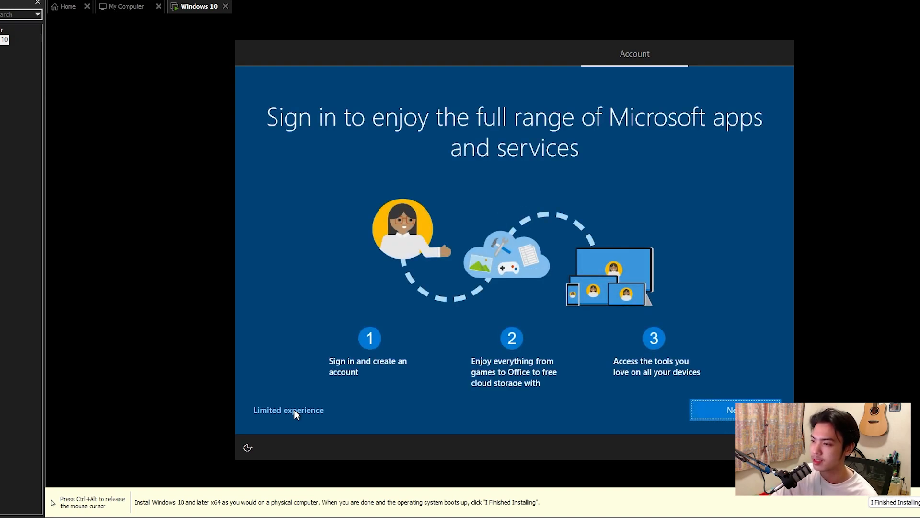
{"action": "left_click", "coordinate": [294, 411]}
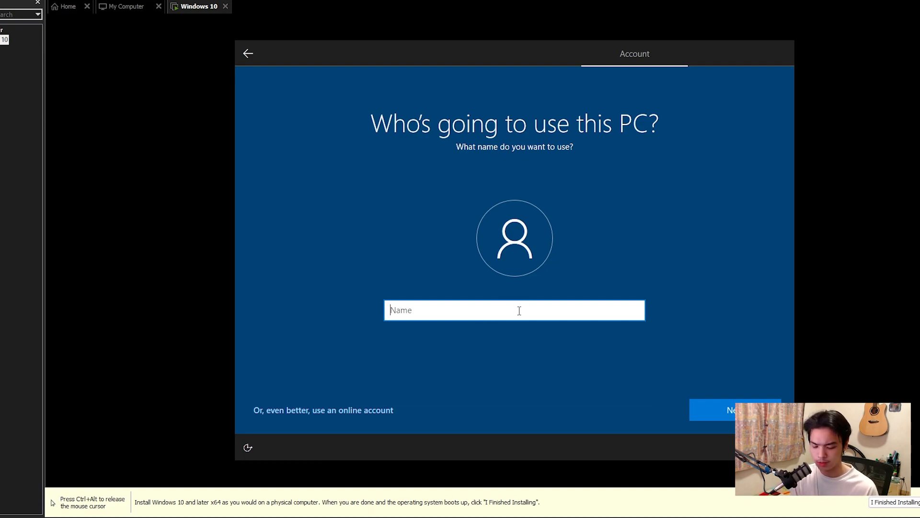
Enter the user's name for the local account and leave the account password blank
{"action": "type", "text": "Alen"}
{"action": "key", "text": "ctrl+a"}
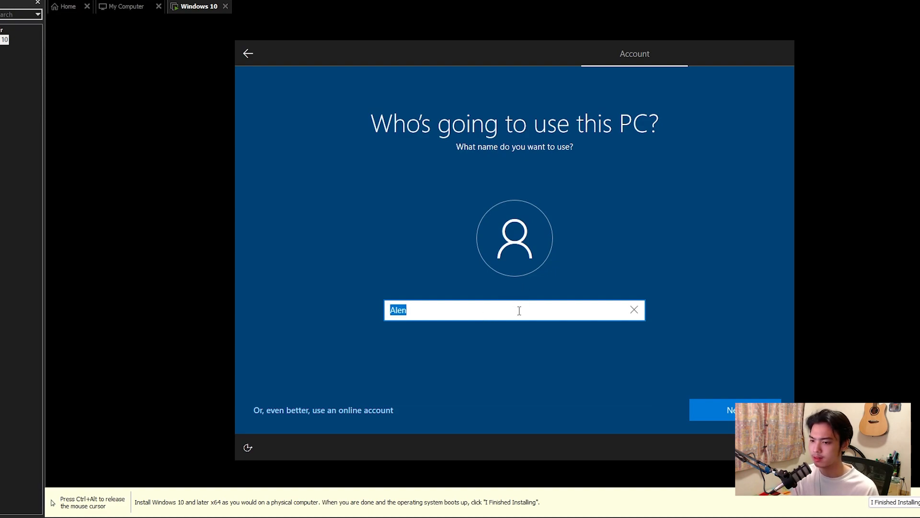
{"action": "type", "text": "Avila"}
{"action": "key", "text": "Return"}
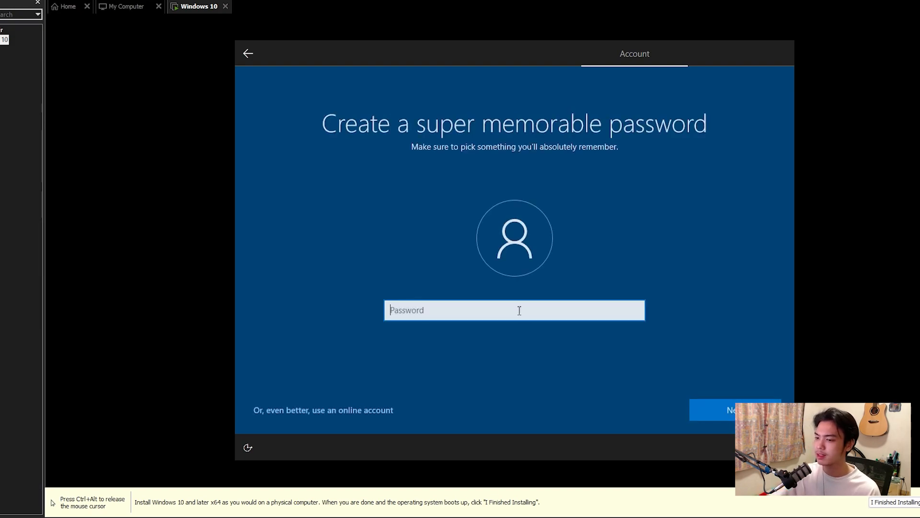
{"action": "key", "text": "Return"}
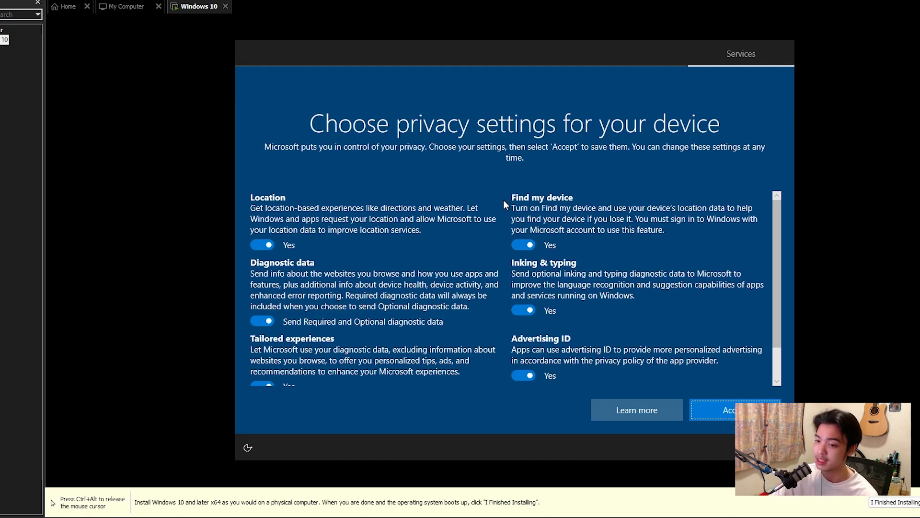
Limit diagnostic data to Required and turn off Advertising ID, Inking & typing and Find my device in the privacy settings
{"action": "left_click", "coordinate": [383, 320]}
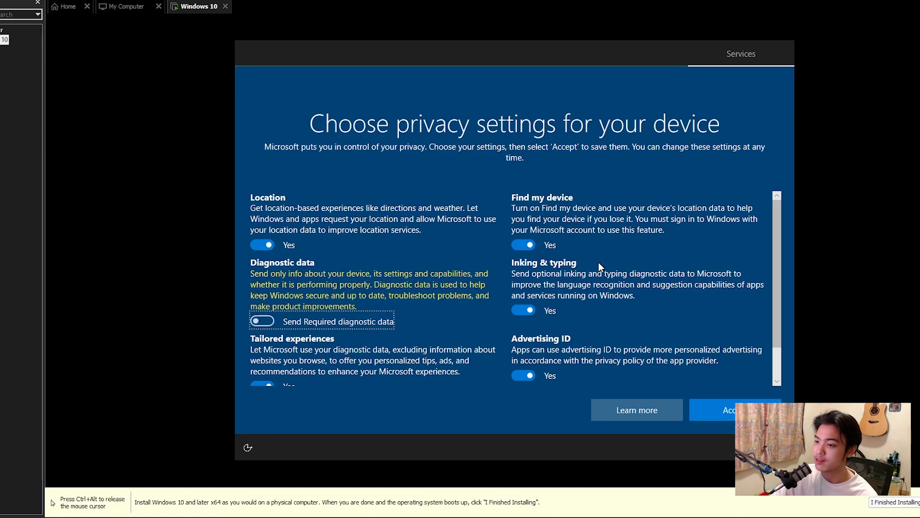
{"action": "scroll", "coordinate": [572, 268], "scroll_direction": "down", "scroll_amount": 1}
{"action": "left_click", "coordinate": [523, 346]}
{"action": "scroll", "coordinate": [573, 294], "scroll_direction": "up", "scroll_amount": 1}
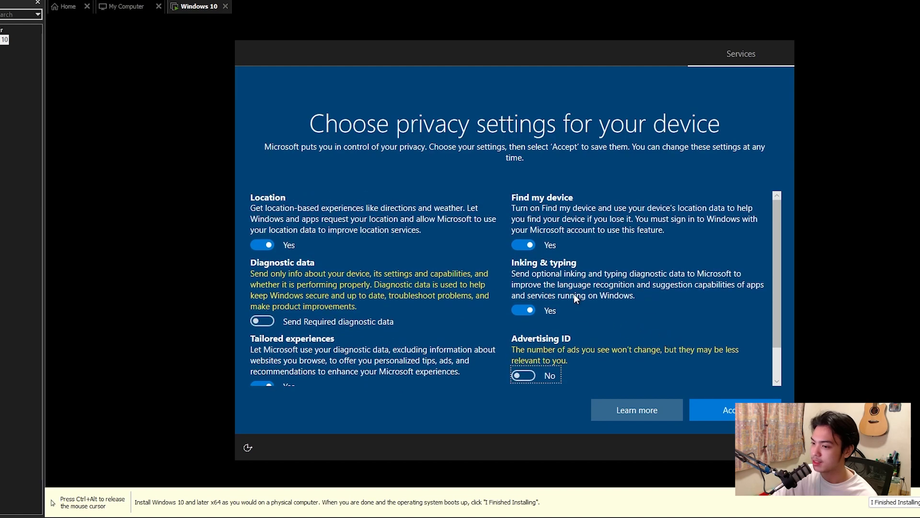
{"action": "left_click", "coordinate": [576, 290]}
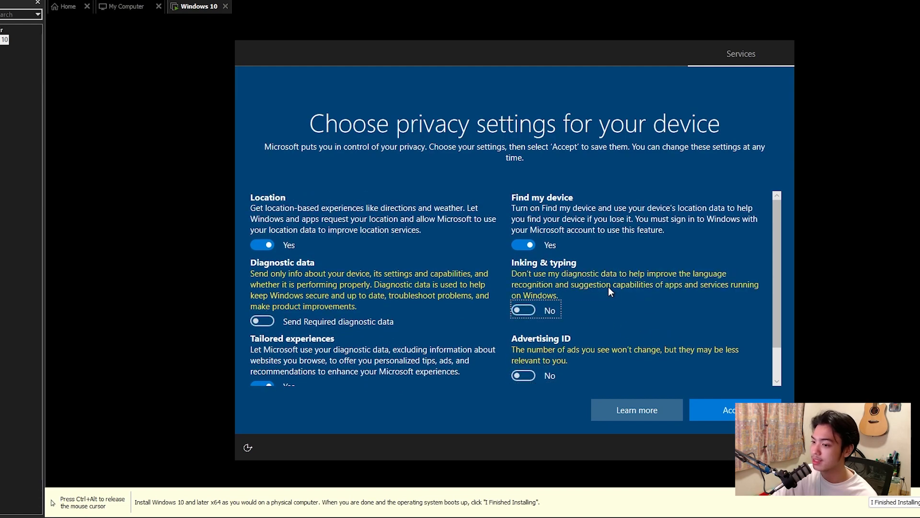
{"action": "left_click", "coordinate": [592, 228]}
Turn off Tailored experiences and Location, and accept the device's privacy settings
{"action": "scroll", "coordinate": [487, 312], "scroll_direction": "down", "scroll_amount": 1}
{"action": "scroll", "coordinate": [363, 339], "scroll_direction": "down", "scroll_amount": 1}
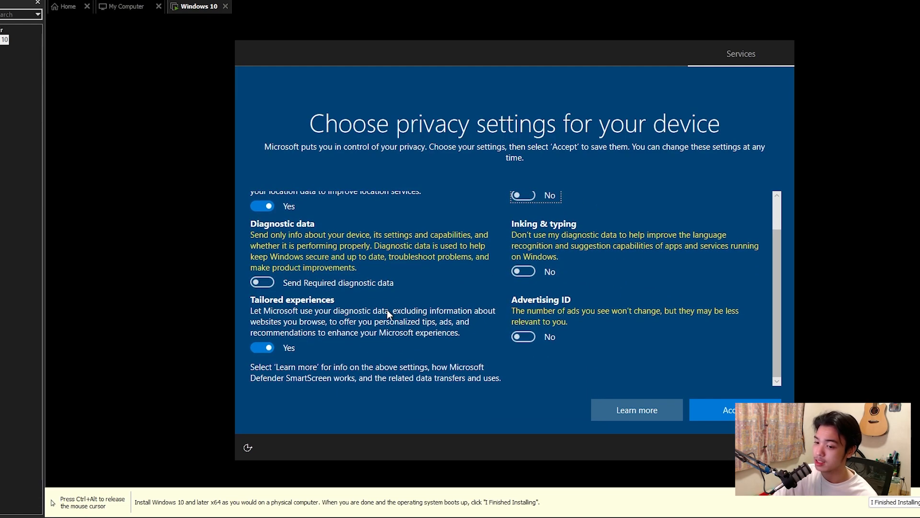
{"action": "scroll", "coordinate": [370, 328], "scroll_direction": "up", "scroll_amount": 2}
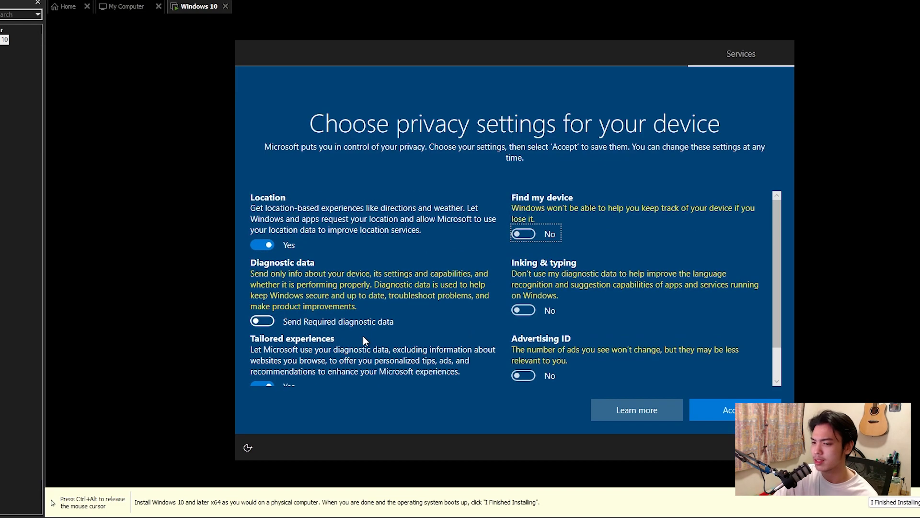
{"action": "left_click", "coordinate": [262, 364]}
{"action": "left_click", "coordinate": [262, 233]}
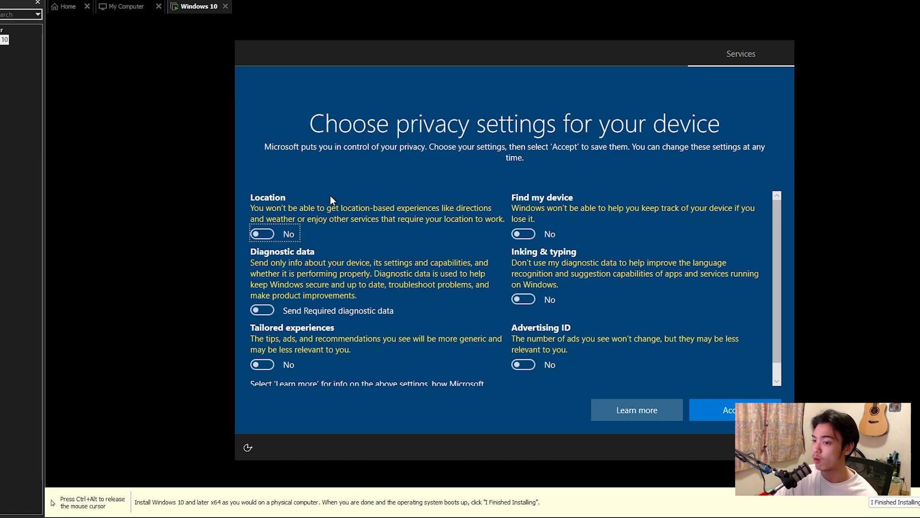
{"action": "scroll", "coordinate": [558, 280], "scroll_direction": "down", "scroll_amount": 1}
{"action": "scroll", "coordinate": [575, 280], "scroll_direction": "up", "scroll_amount": 1}
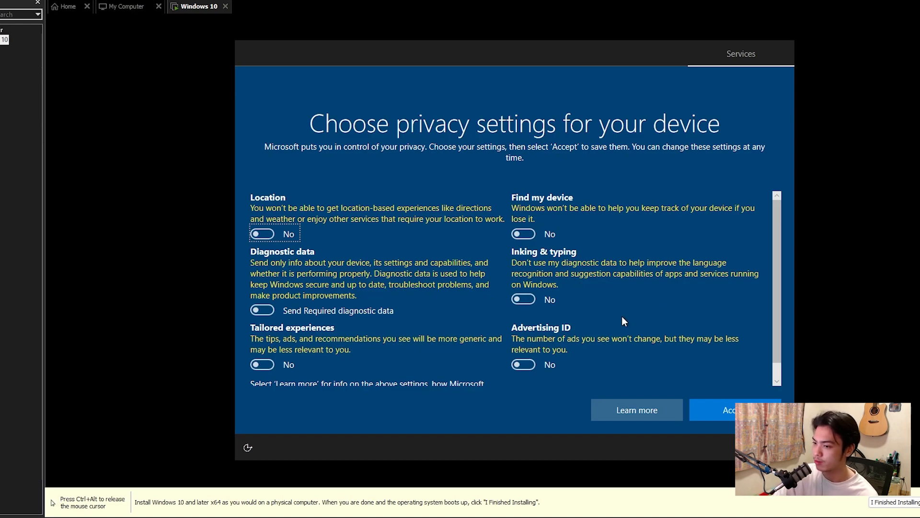
{"action": "scroll", "coordinate": [622, 320], "scroll_direction": "down", "scroll_amount": 1}
{"action": "scroll", "coordinate": [406, 238], "scroll_direction": "up", "scroll_amount": 1}
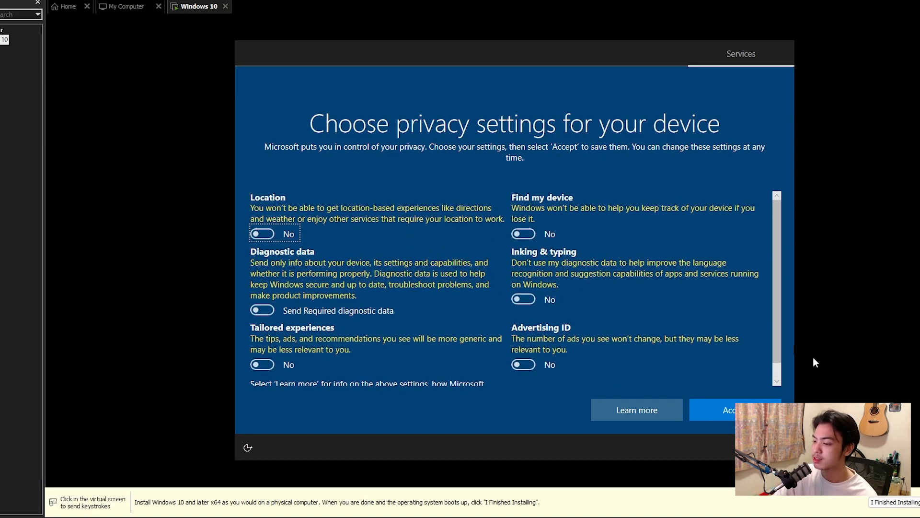
{"action": "scroll", "coordinate": [780, 331], "scroll_direction": "down", "scroll_amount": 1}
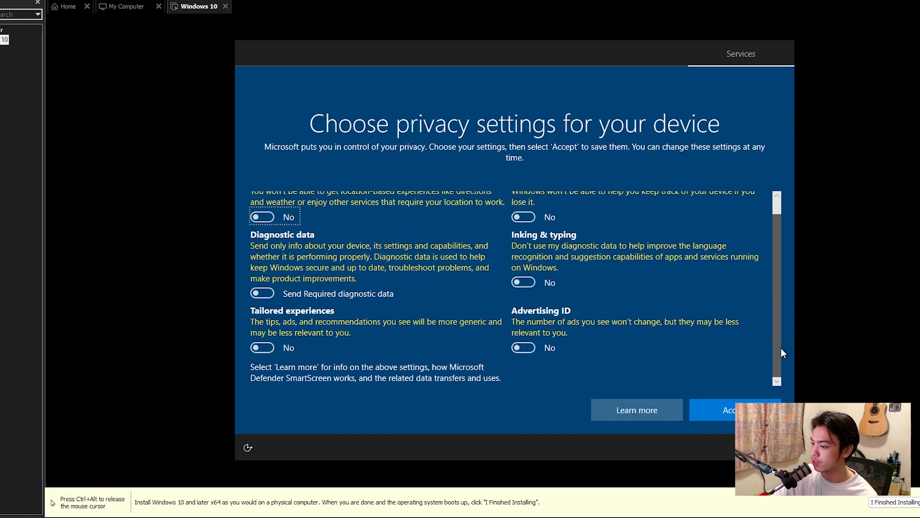
{"action": "left_click", "coordinate": [757, 411]}
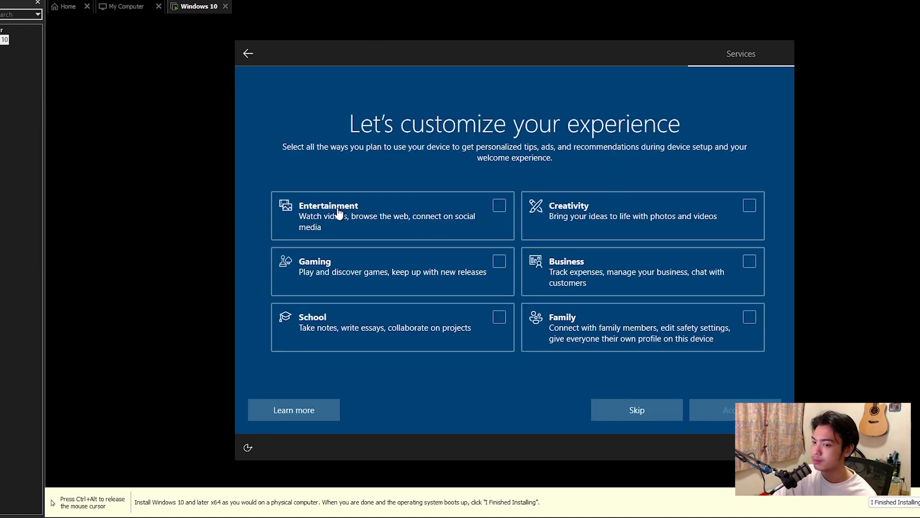
Complete the Windows setup without experience customization or Cortana, and report the guest installation as finished to VMware
{"action": "left_click", "coordinate": [645, 408]}
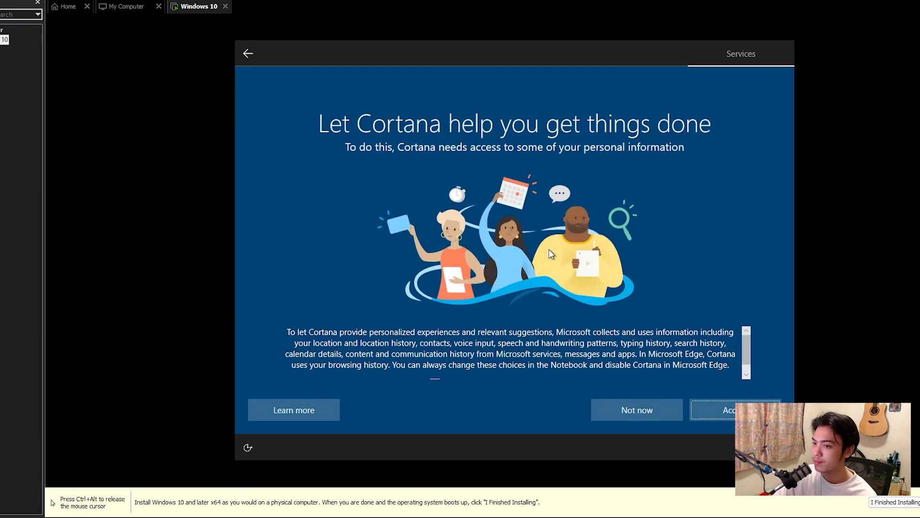
{"action": "left_click", "coordinate": [653, 409]}
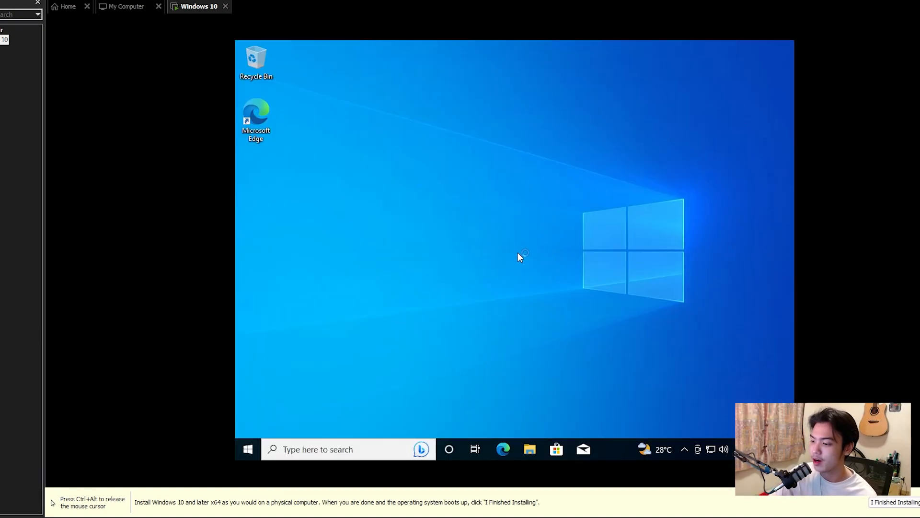
{"action": "key", "text": "ctrl+alt"}
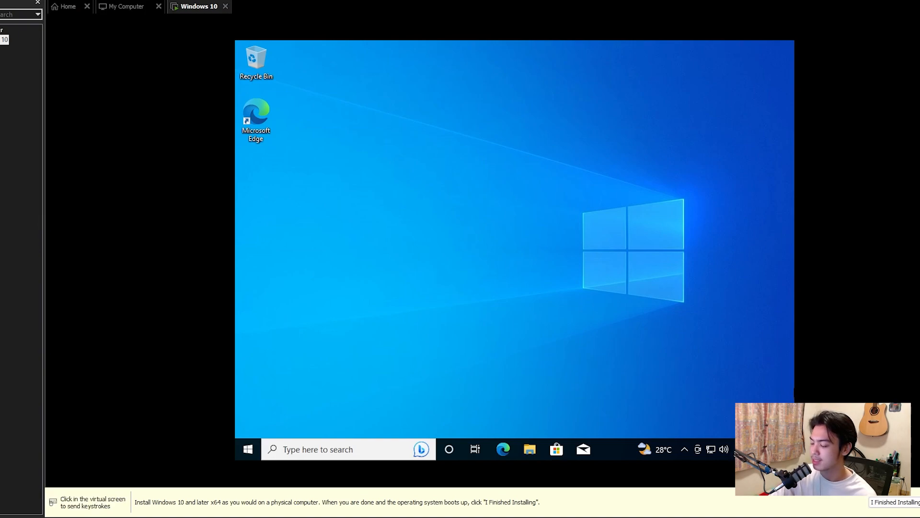
{"action": "left_click", "coordinate": [891, 504]}
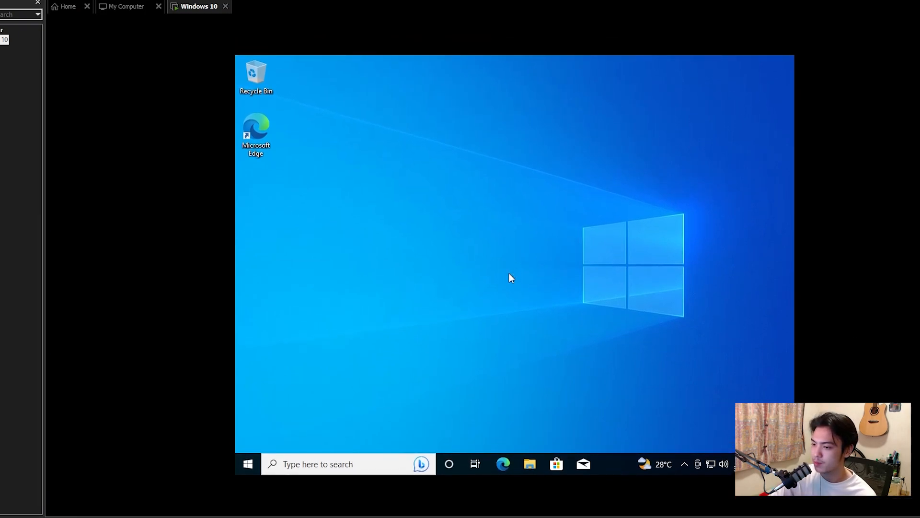
Open Windows Settings in the virtual machine and maximize its window
{"action": "left_click", "coordinate": [248, 464]}
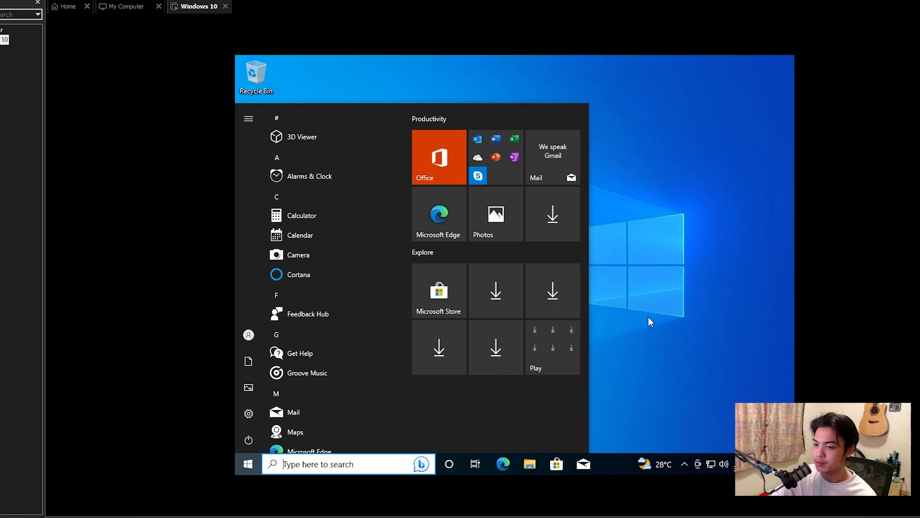
{"action": "left_click", "coordinate": [666, 324]}
{"action": "key", "text": "super+i"}
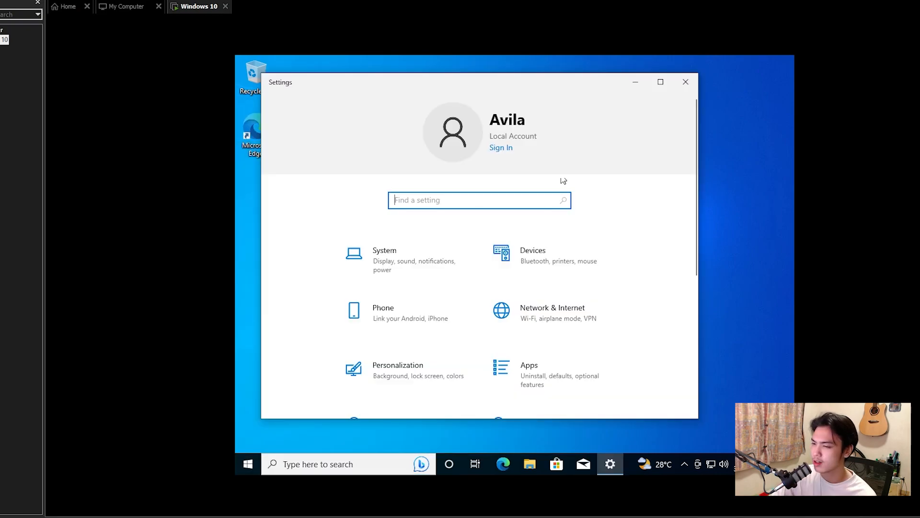
{"action": "double_click", "coordinate": [598, 80]}
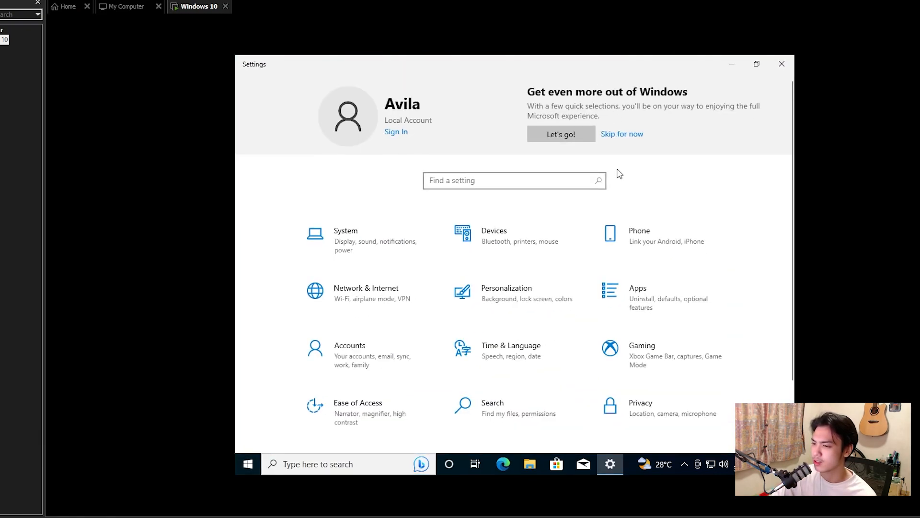
{"action": "scroll", "coordinate": [508, 321], "scroll_direction": "down", "scroll_amount": 2}
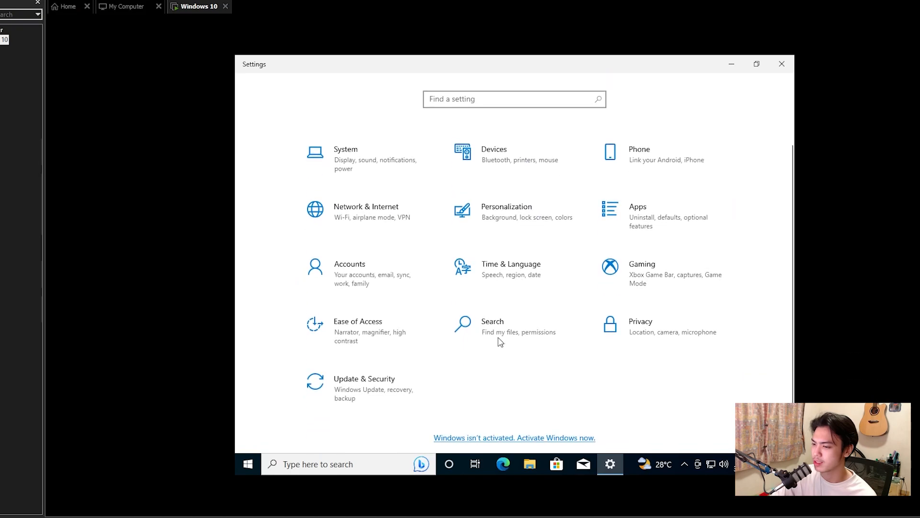
Check for Windows updates under Update & Security, restore the Settings window to a smaller size and review the available updates
{"action": "left_click", "coordinate": [377, 390]}
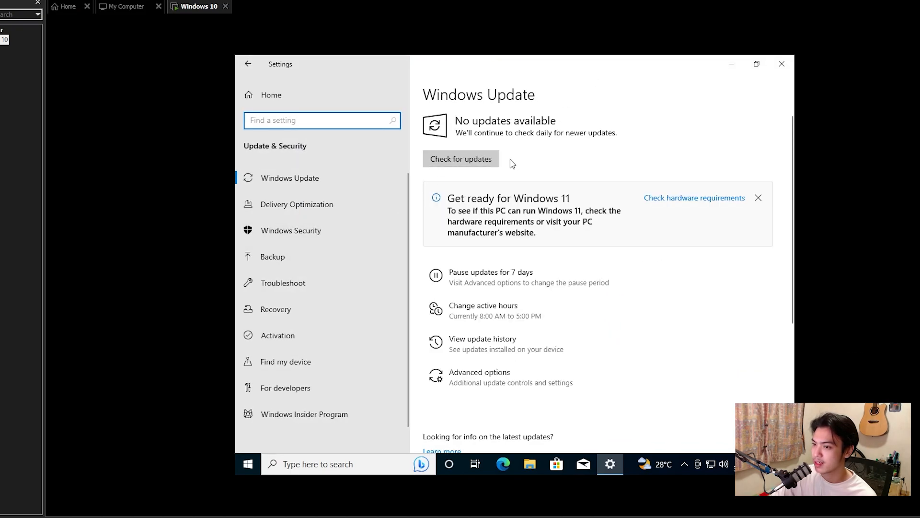
{"action": "left_click", "coordinate": [475, 158]}
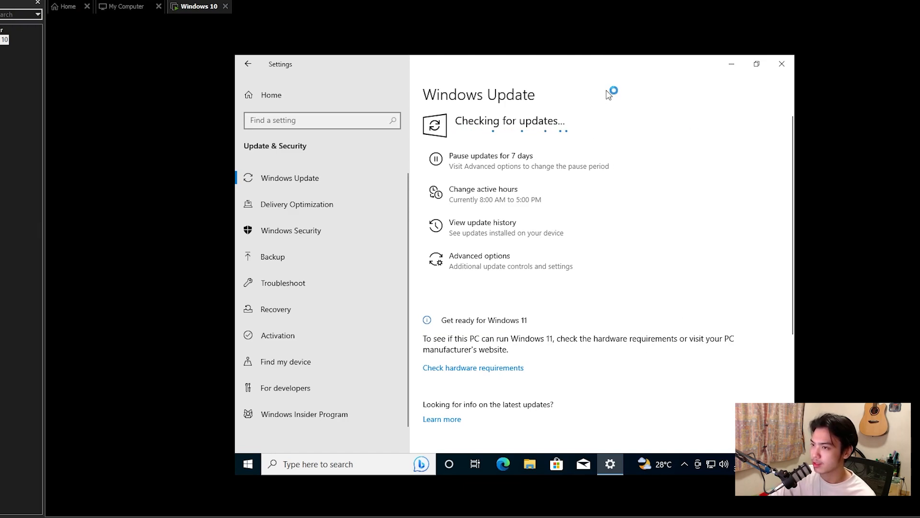
{"action": "double_click", "coordinate": [583, 61]}
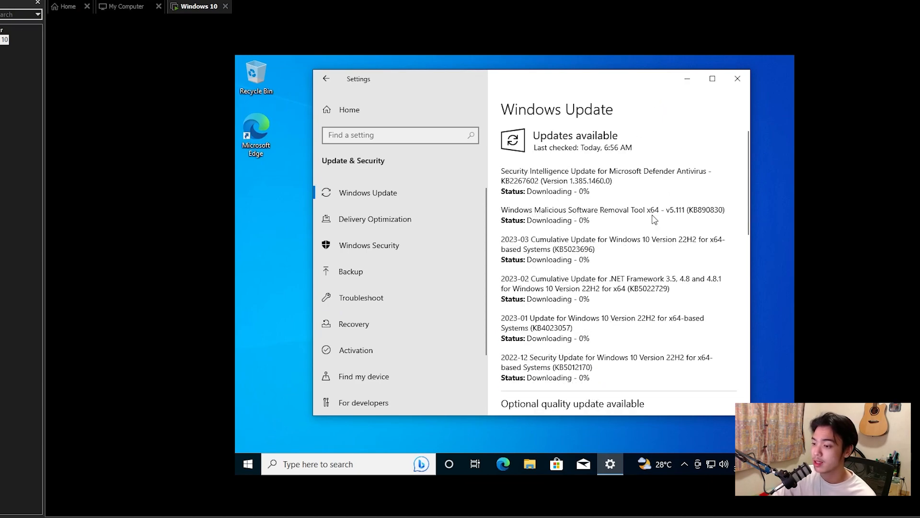
{"action": "scroll", "coordinate": [653, 215], "scroll_direction": "down", "scroll_amount": 3}
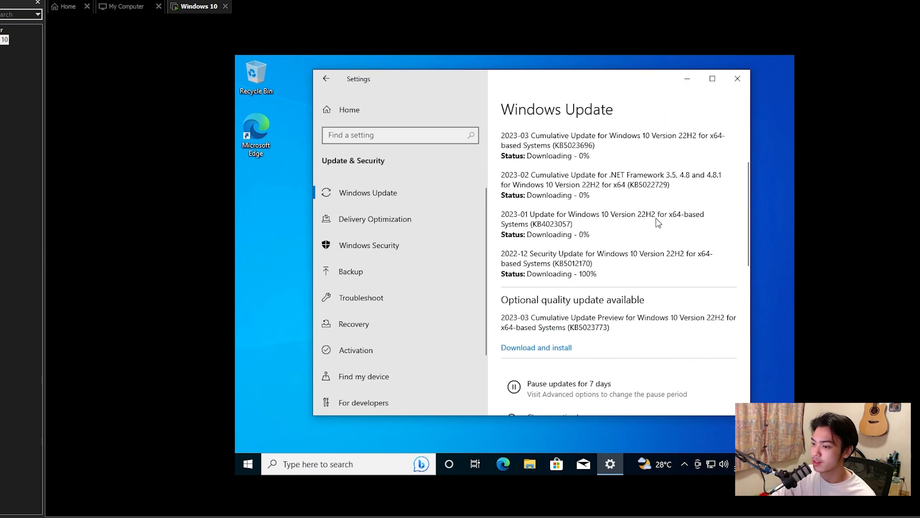
{"action": "scroll", "coordinate": [666, 221], "scroll_direction": "up", "scroll_amount": 1}
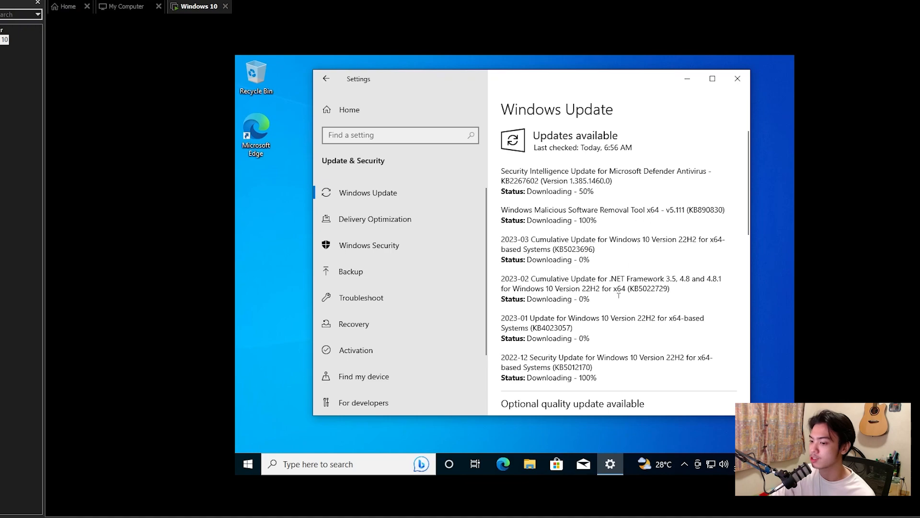
Open Microsoft Edge and complete its first-run setup without importing browsing data or signing in
{"action": "left_click", "coordinate": [513, 459]}
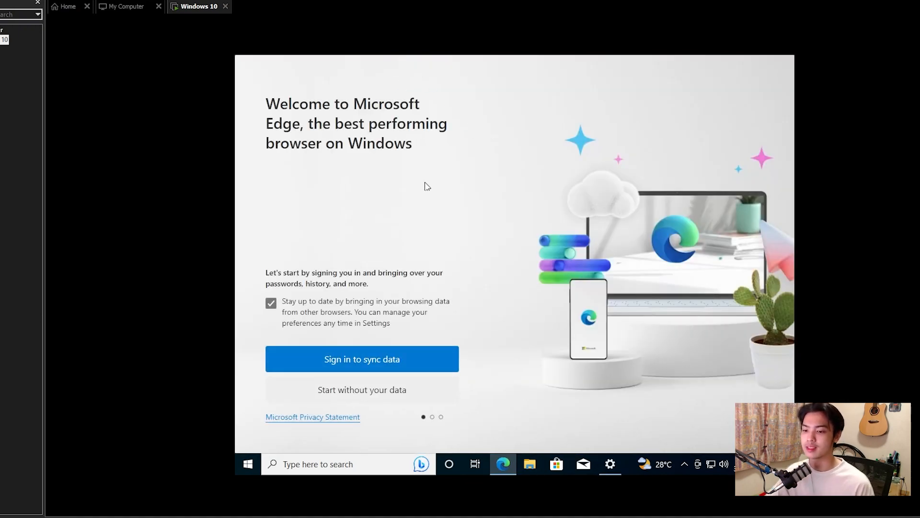
{"action": "left_click", "coordinate": [276, 304]}
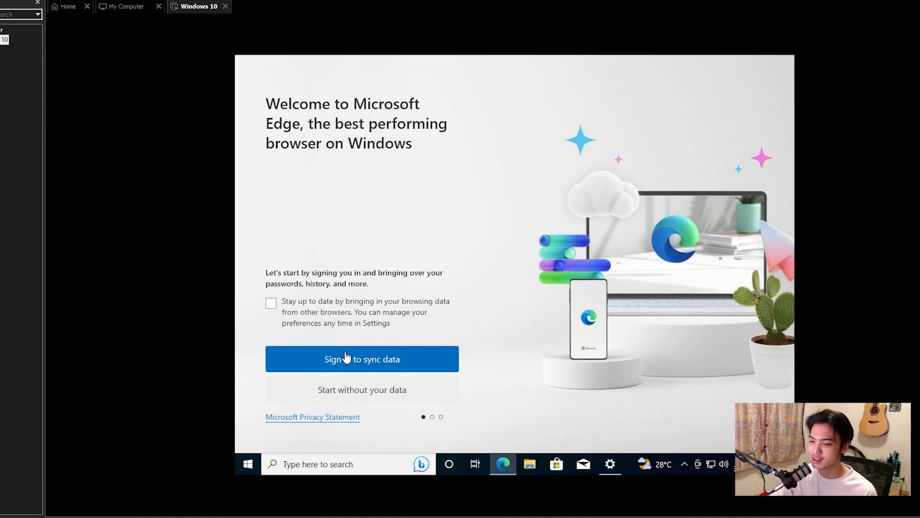
{"action": "left_click", "coordinate": [368, 397]}
{"action": "left_click", "coordinate": [271, 346]}
{"action": "left_click", "coordinate": [317, 392]}
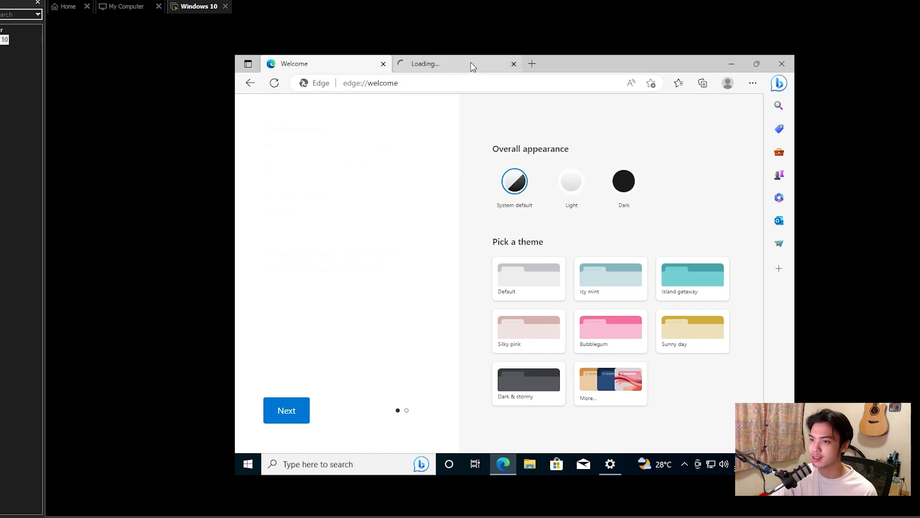
Close the Edge welcome page and search the web for chrome in the remaining tab
{"action": "left_click", "coordinate": [472, 66]}
{"action": "left_click", "coordinate": [384, 64]}
{"action": "left_click", "coordinate": [399, 87]}
{"action": "type", "text": "chrome"}
{"action": "key", "text": "Return"}
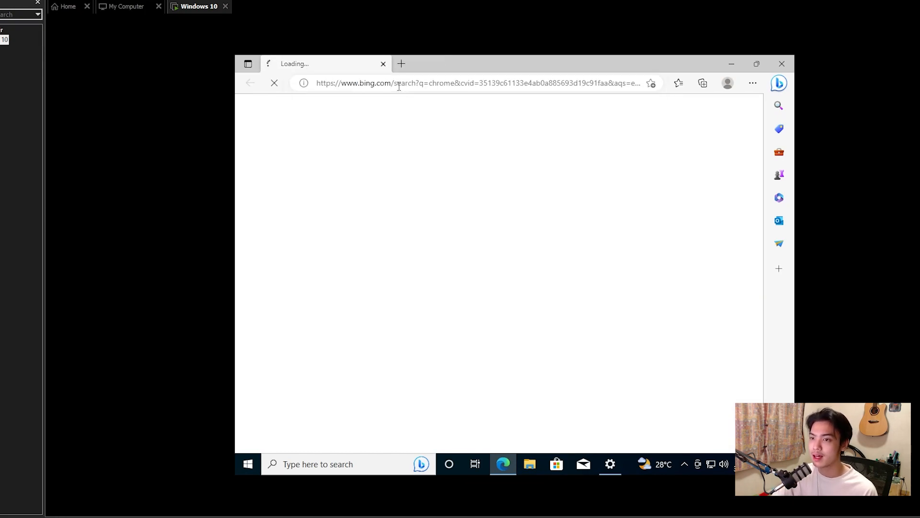
Search the web for parkcontrol and islc, each in its own new tab
{"action": "key", "text": "ctrl+t"}
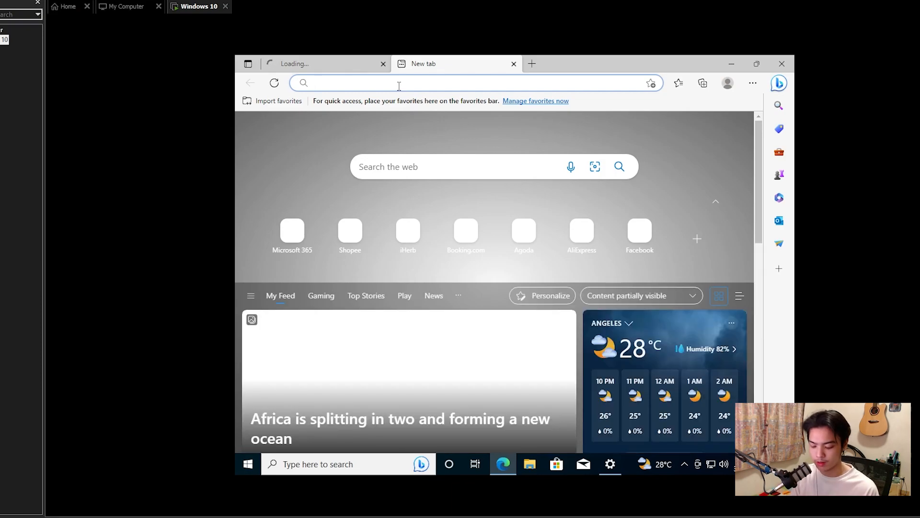
{"action": "type", "text": "parkcontrol"}
{"action": "key", "text": "Return"}
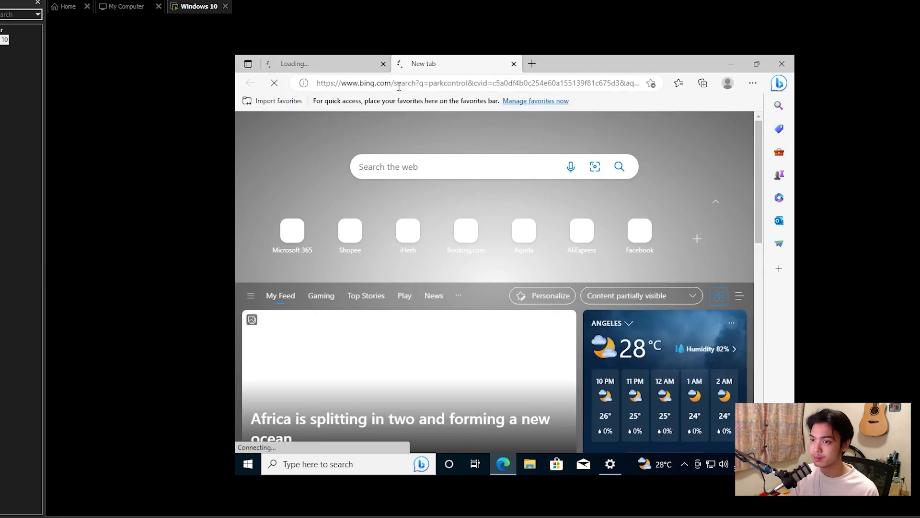
{"action": "key", "text": "ctrl+t"}
{"action": "type", "text": "islc"}
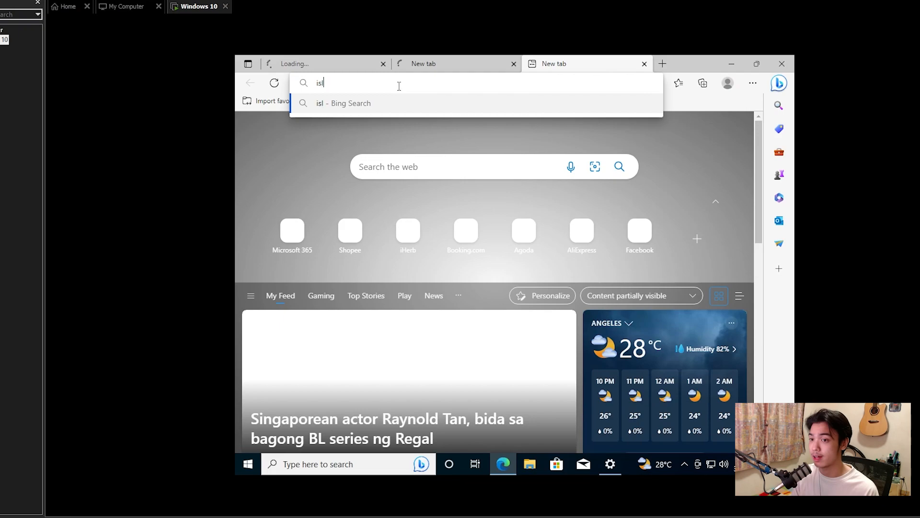
{"action": "key", "text": "Return"}
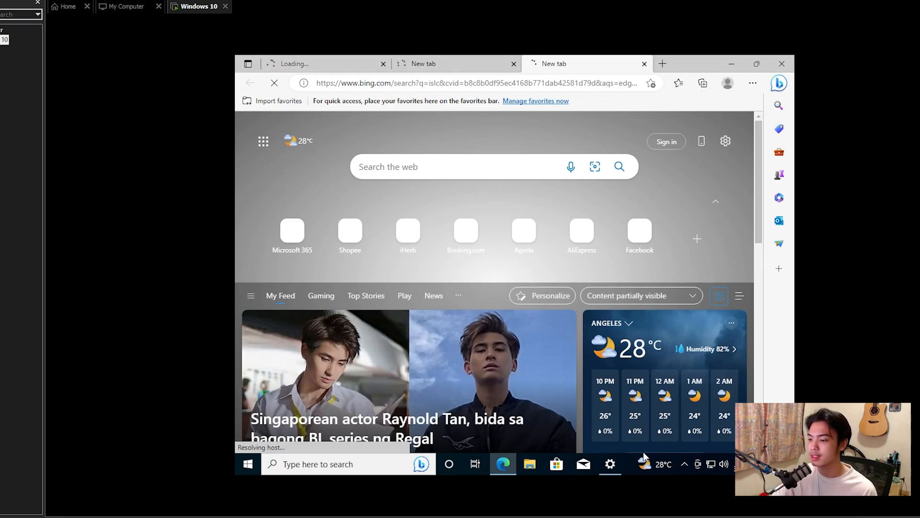
Check the Windows Update progress and minimize Settings, and search for 7zip in a new browser tab
{"action": "left_click", "coordinate": [613, 464]}
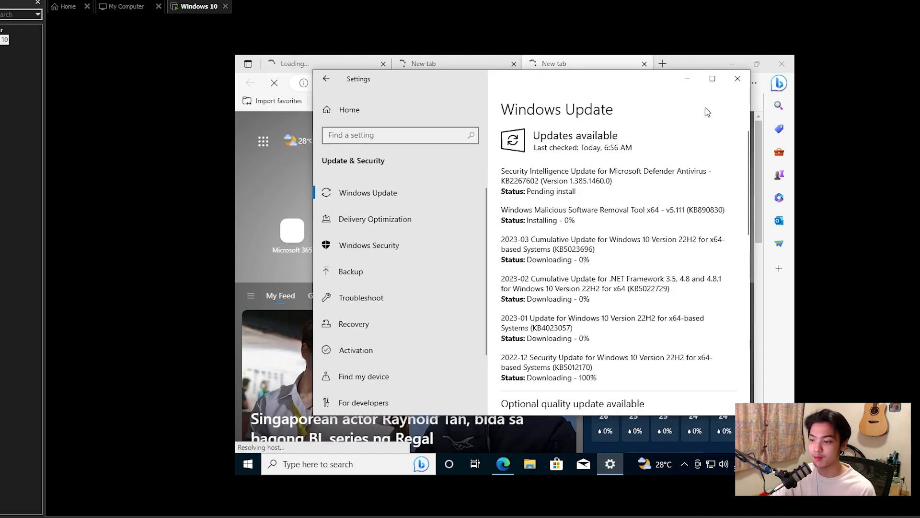
{"action": "left_click", "coordinate": [687, 79]}
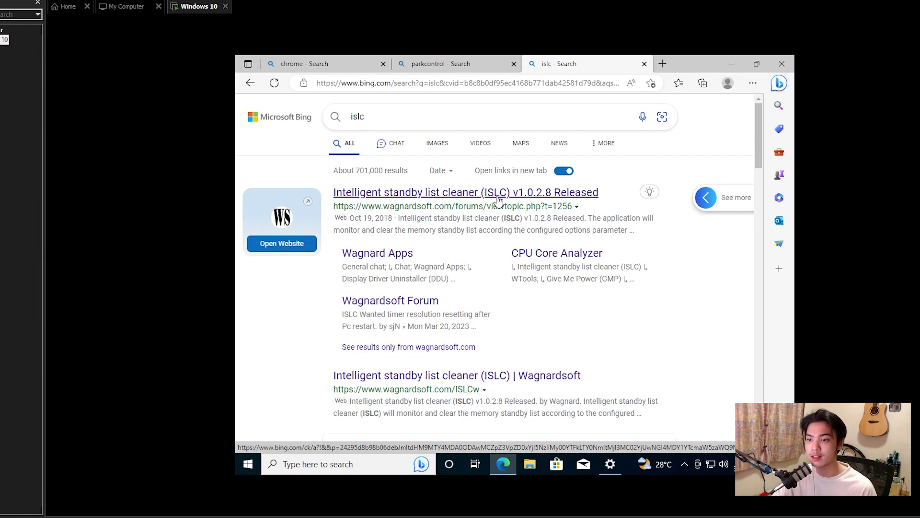
{"action": "left_click", "coordinate": [663, 64]}
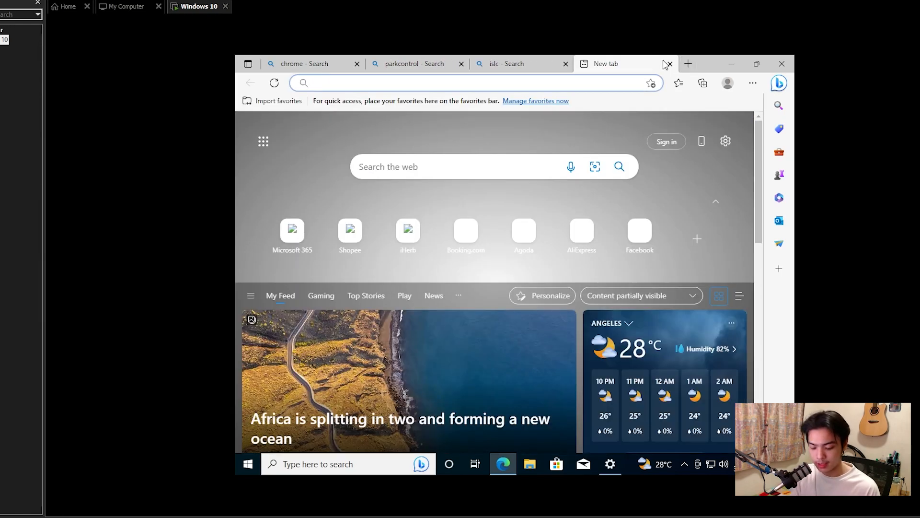
{"action": "type", "text": "7zip"}
{"action": "key", "text": "Return"}
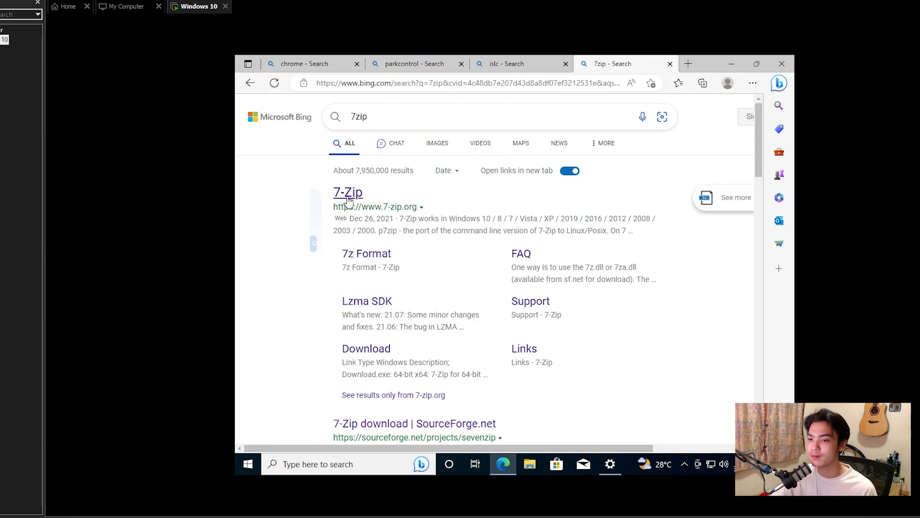
Open the 7-Zip download page and the Intelligent standby list cleaner release page from their search results, and close both searches
{"action": "left_click", "coordinate": [364, 348]}
{"action": "left_click", "coordinate": [575, 64]}
{"action": "left_click", "coordinate": [587, 64]}
{"action": "left_click", "coordinate": [508, 194]}
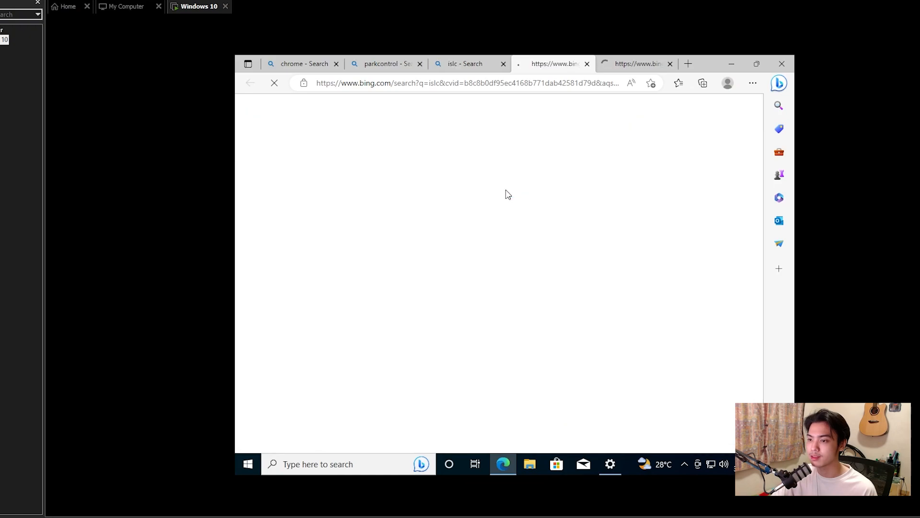
{"action": "left_click", "coordinate": [503, 64]}
Open the ParkControl page and the Google Chrome download page from their search results, and close both searches
{"action": "left_click", "coordinate": [414, 64]}
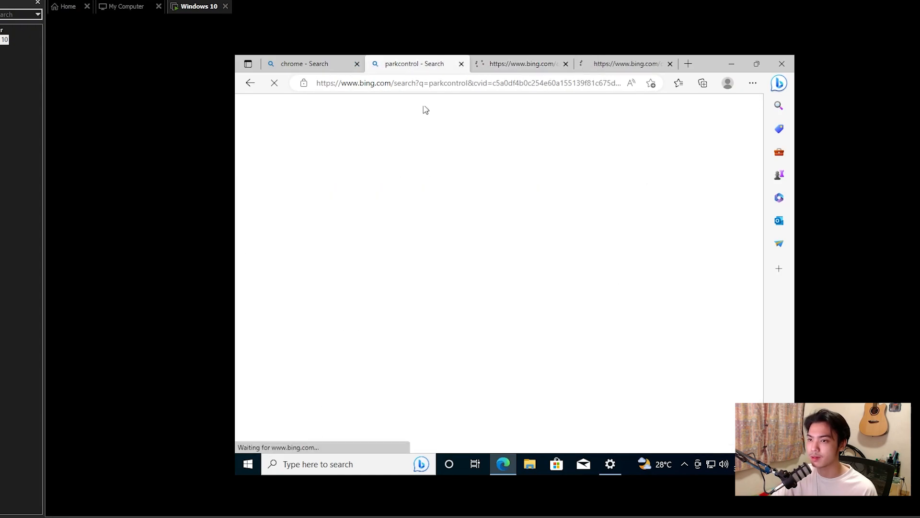
{"action": "left_click", "coordinate": [423, 194]}
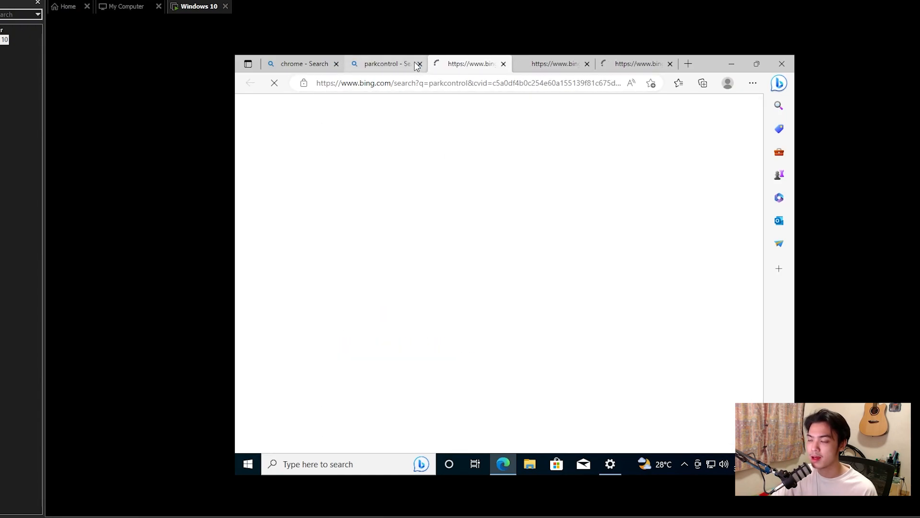
{"action": "left_click", "coordinate": [415, 63]}
{"action": "left_click", "coordinate": [419, 64]}
{"action": "left_click", "coordinate": [326, 65]}
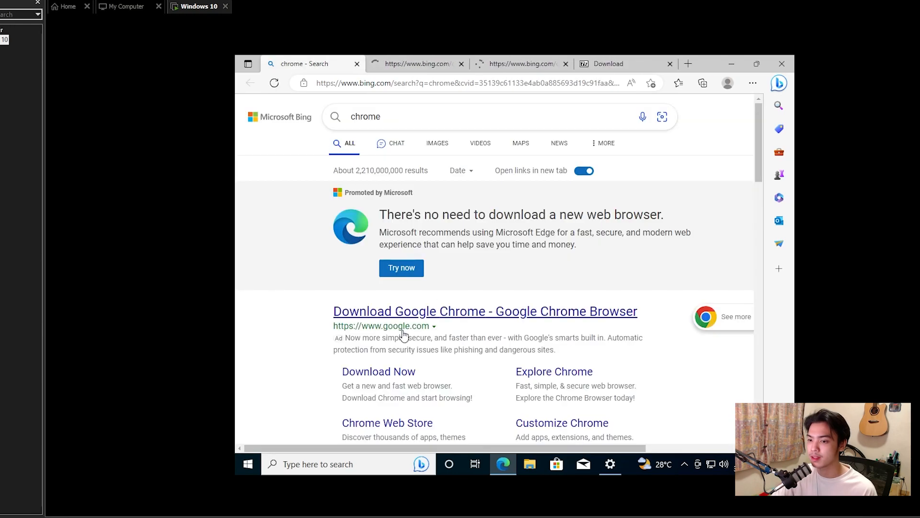
{"action": "left_click", "coordinate": [405, 372]}
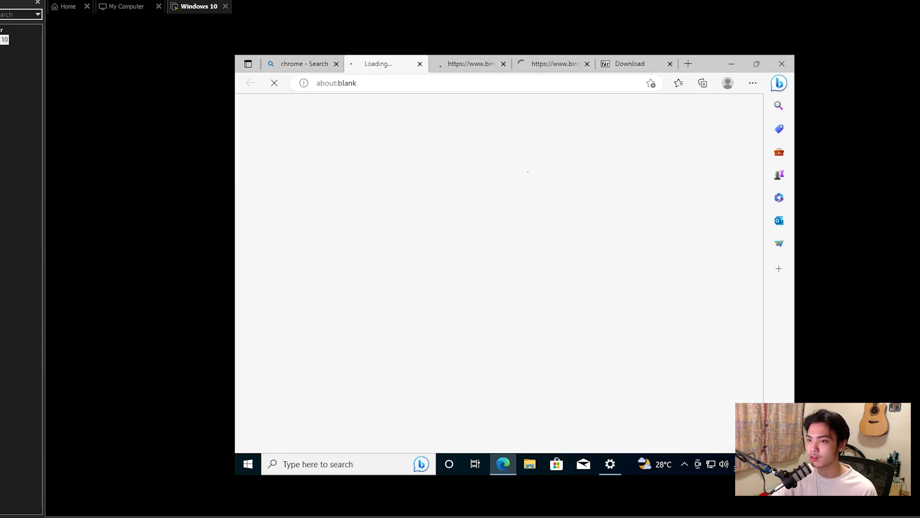
{"action": "left_click", "coordinate": [336, 64]}
Download the 64-bit Windows x64 .exe installer of 7-Zip and the 64-bit ParkControl installer from their pages
{"action": "left_click", "coordinate": [581, 65]}
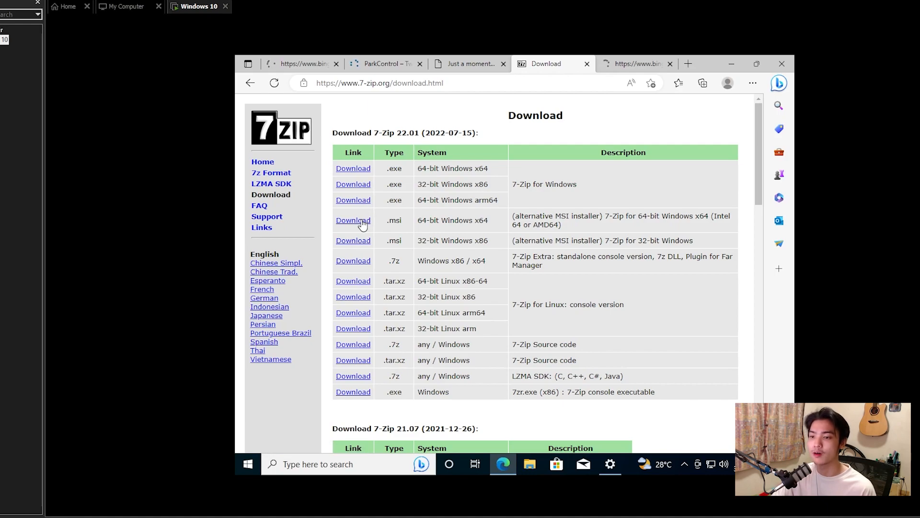
{"action": "left_click", "coordinate": [366, 170]}
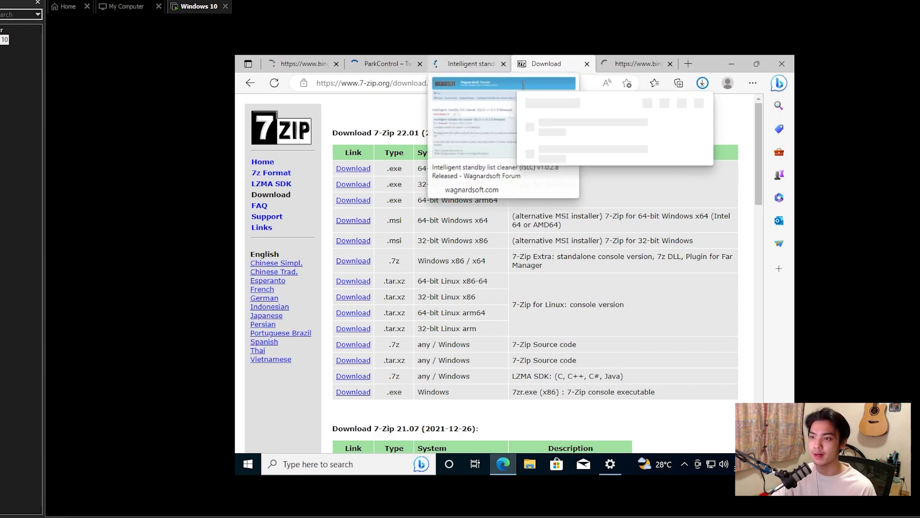
{"action": "key", "text": "ctrl+w"}
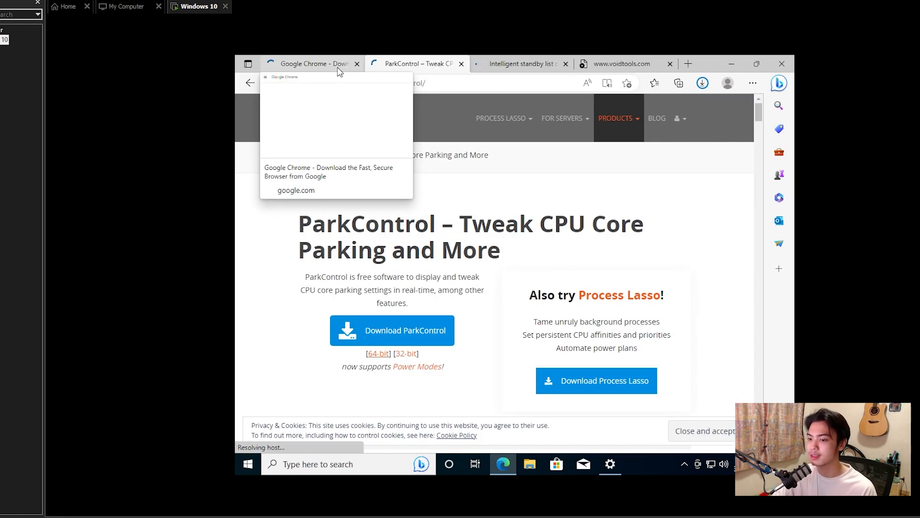
{"action": "left_click", "coordinate": [378, 353]}
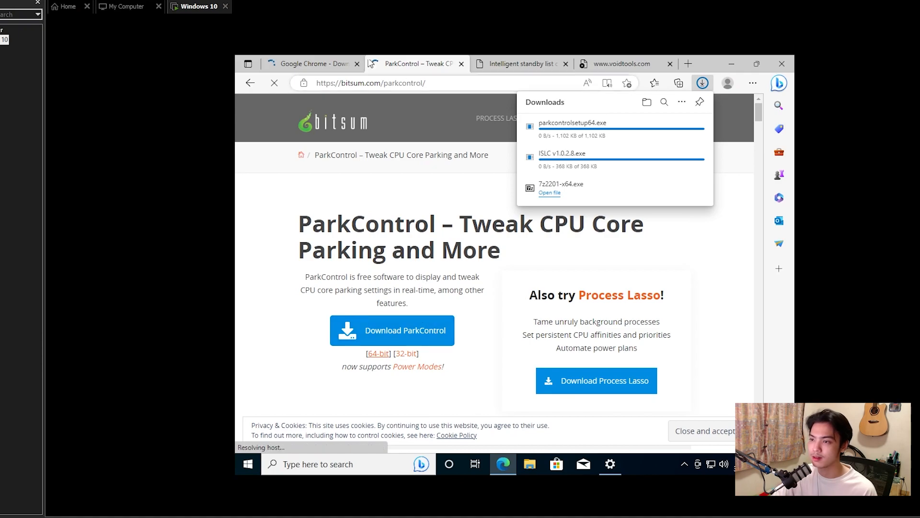
{"action": "left_click", "coordinate": [308, 64]}
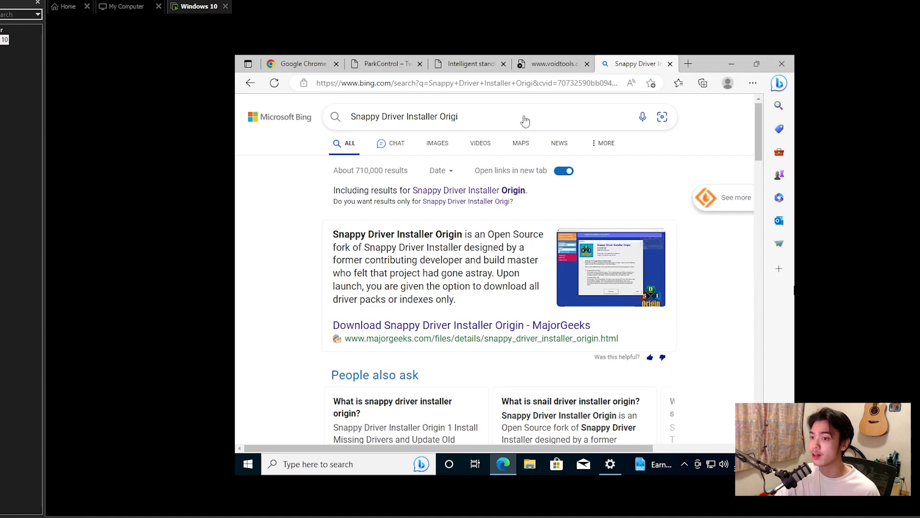
Download the Snappy Driver Installer Origin ZIP from its MajorGeeks search result, dismissing the advertisement
{"action": "scroll", "coordinate": [433, 261], "scroll_direction": "down", "scroll_amount": 1}
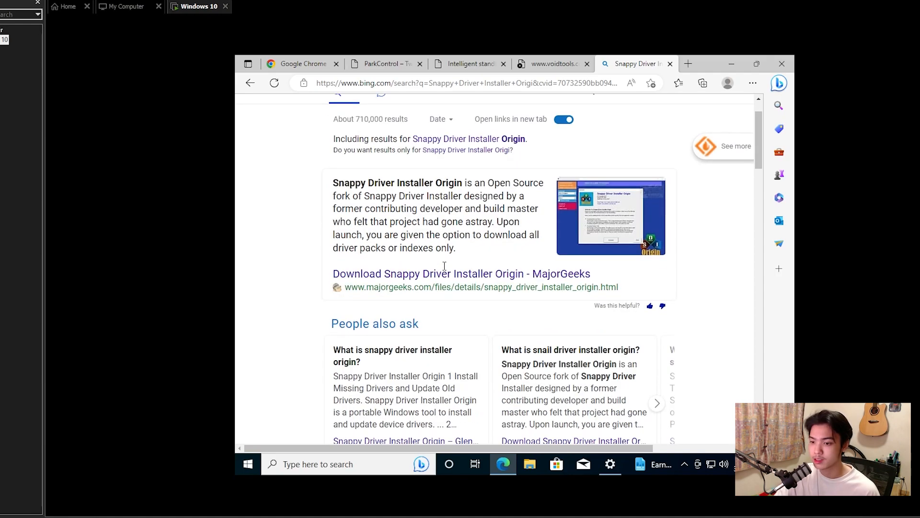
{"action": "left_click", "coordinate": [412, 276]}
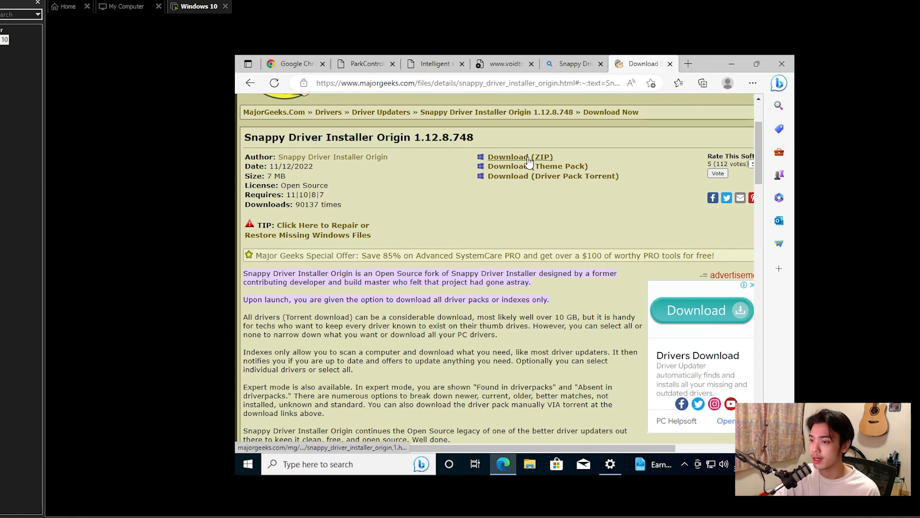
{"action": "left_click", "coordinate": [529, 159]}
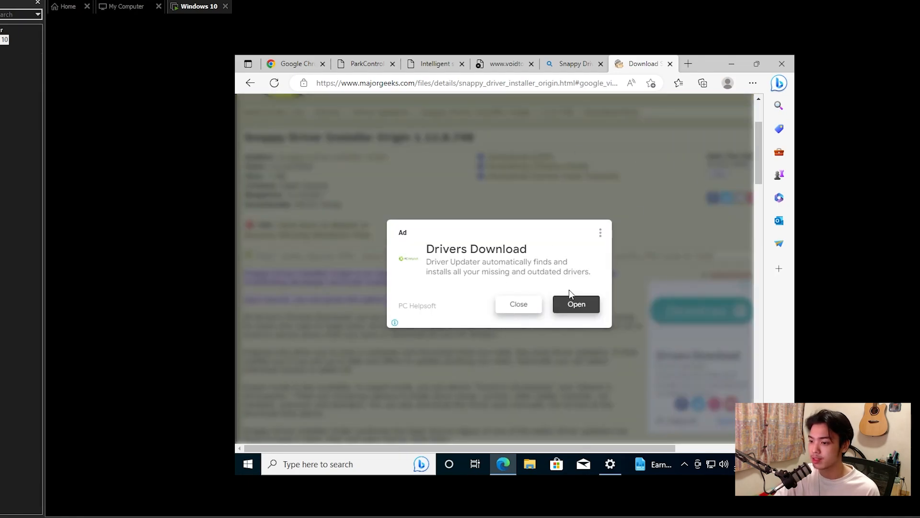
{"action": "left_click", "coordinate": [518, 307]}
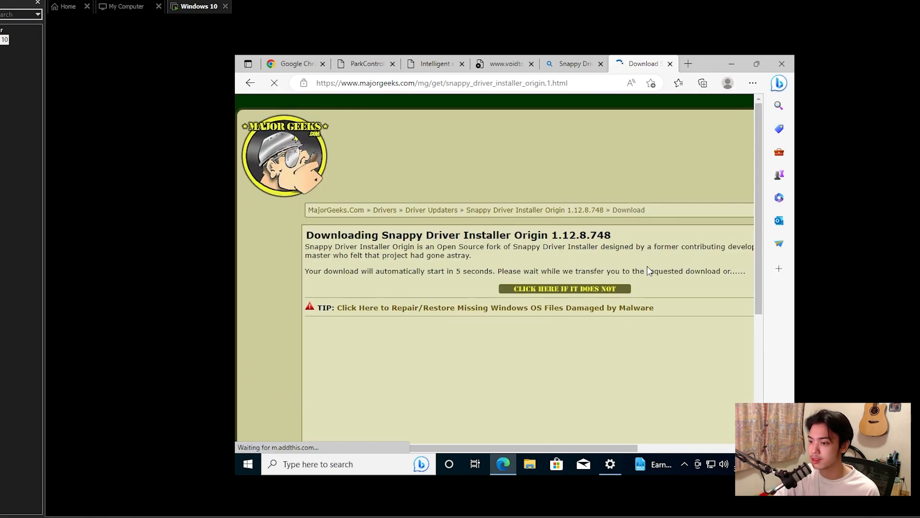
{"action": "scroll", "coordinate": [593, 235], "scroll_direction": "down", "scroll_amount": 2}
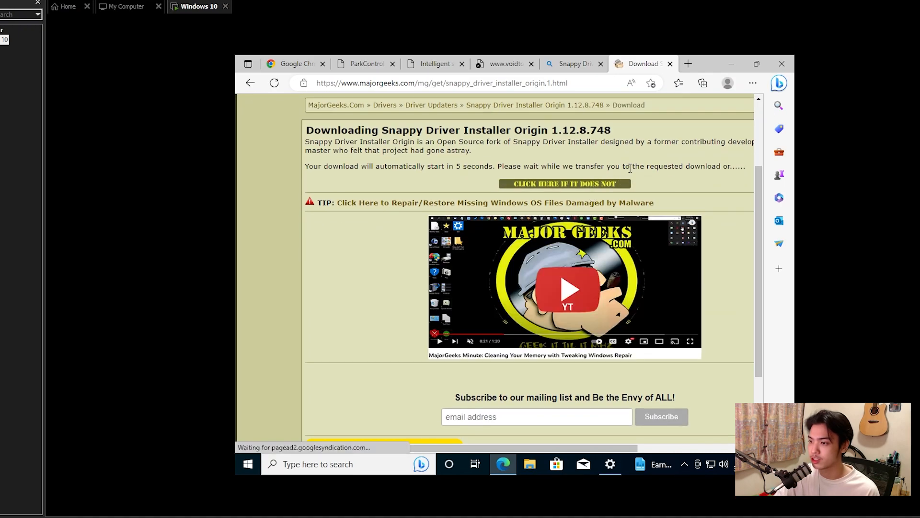
{"action": "left_click", "coordinate": [599, 186]}
{"action": "left_click", "coordinate": [583, 189]}
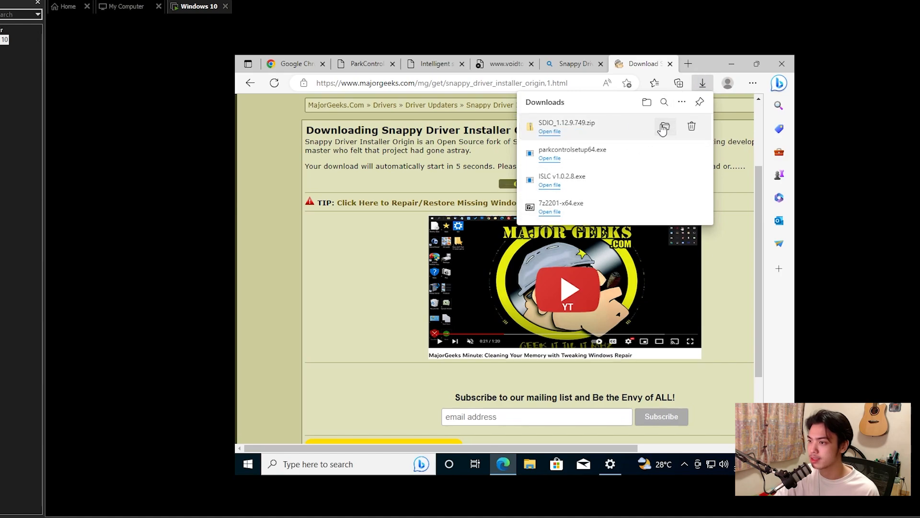
Show the downloaded SDIO_1.12.9.749 archive in its folder, and minimize the browser and the folder window
{"action": "left_click", "coordinate": [664, 127]}
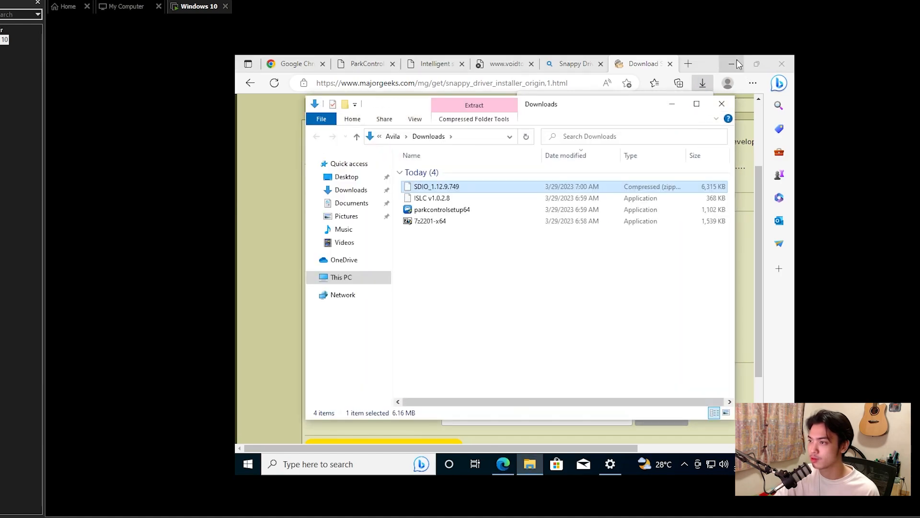
{"action": "left_click", "coordinate": [737, 66]}
{"action": "left_click", "coordinate": [672, 103]}
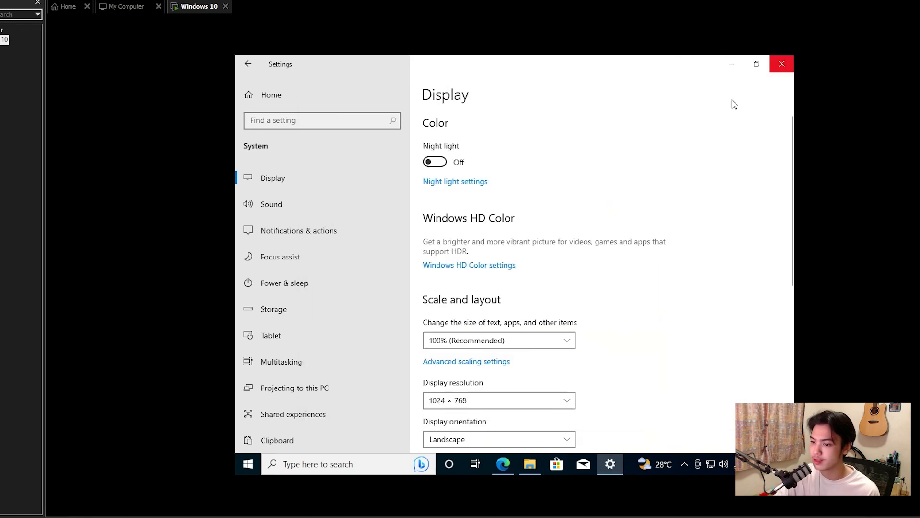
Set the display resolution to 1920 × 1080 and keep the change
{"action": "left_click", "coordinate": [527, 400]}
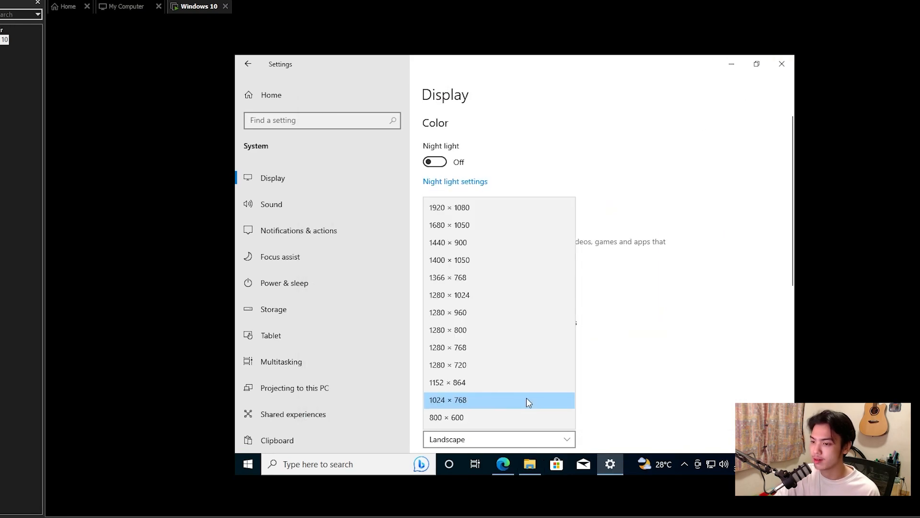
{"action": "left_click", "coordinate": [504, 213]}
{"action": "left_click", "coordinate": [648, 320]}
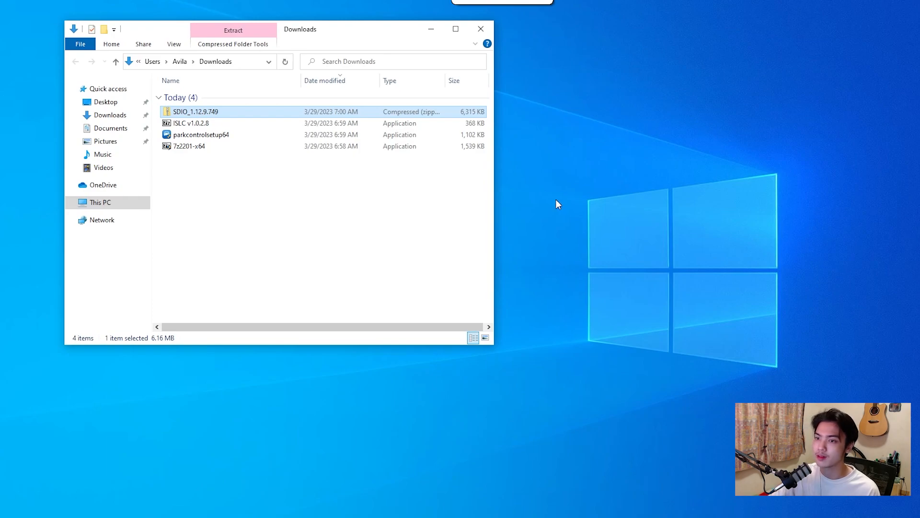
Extract the SDIO_1.12.9.749 archive to the proposed folder in Downloads, expanding the copy progress details
{"action": "left_click_drag", "start_coordinate": [376, 28], "coordinate": [659, 78]}
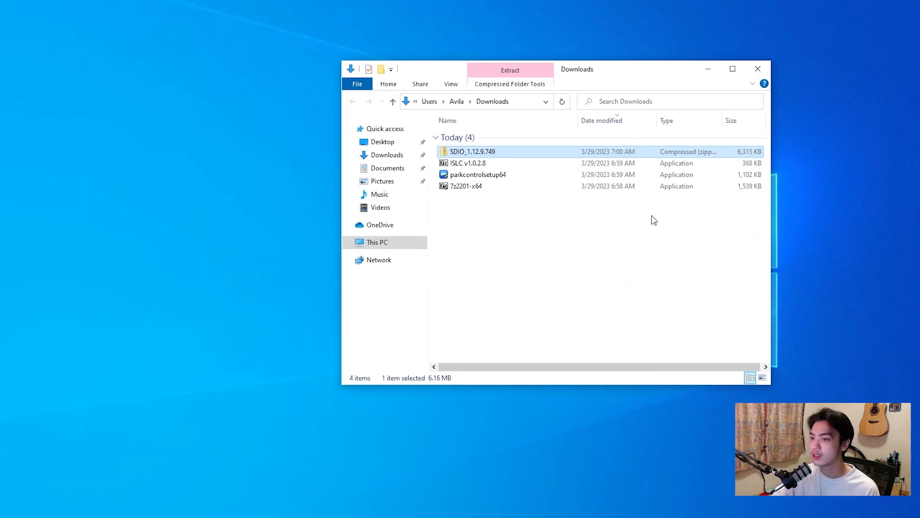
{"action": "left_click", "coordinate": [629, 225]}
{"action": "left_click", "coordinate": [475, 152]}
{"action": "right_click", "coordinate": [476, 153]}
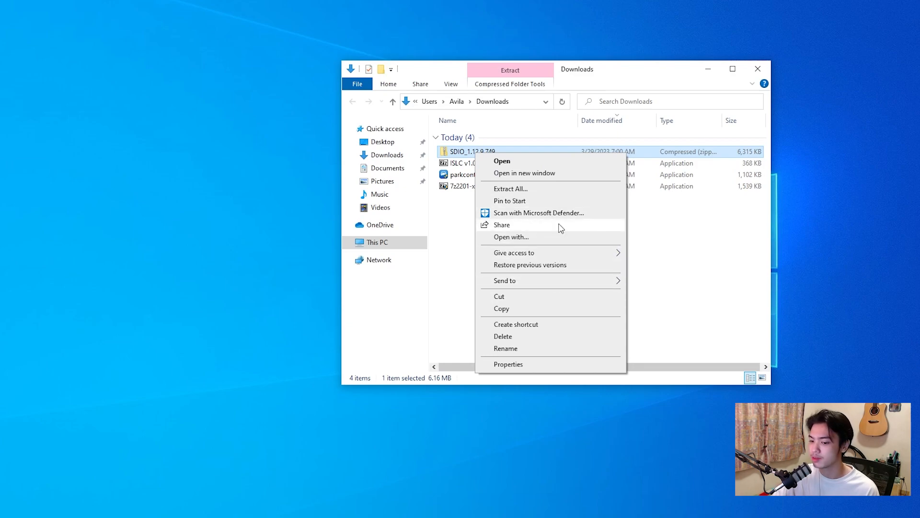
{"action": "left_click", "coordinate": [560, 191]}
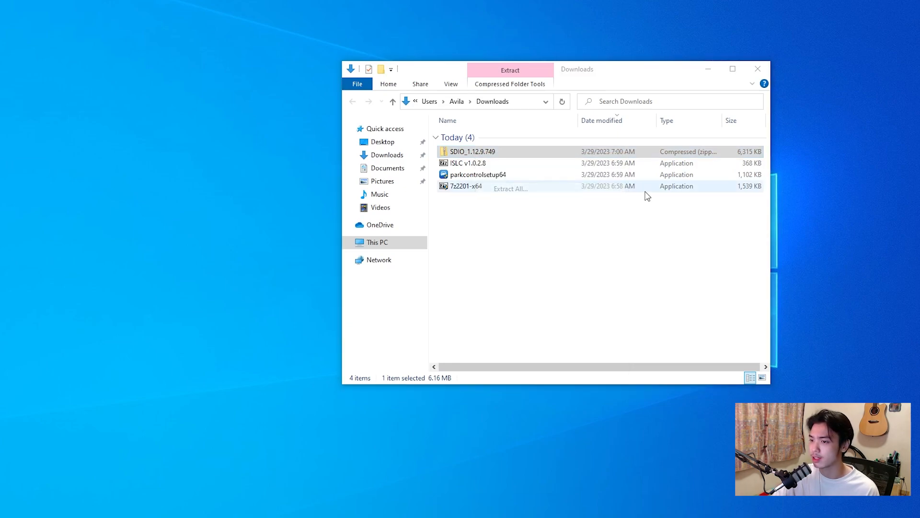
{"action": "left_click", "coordinate": [555, 360]}
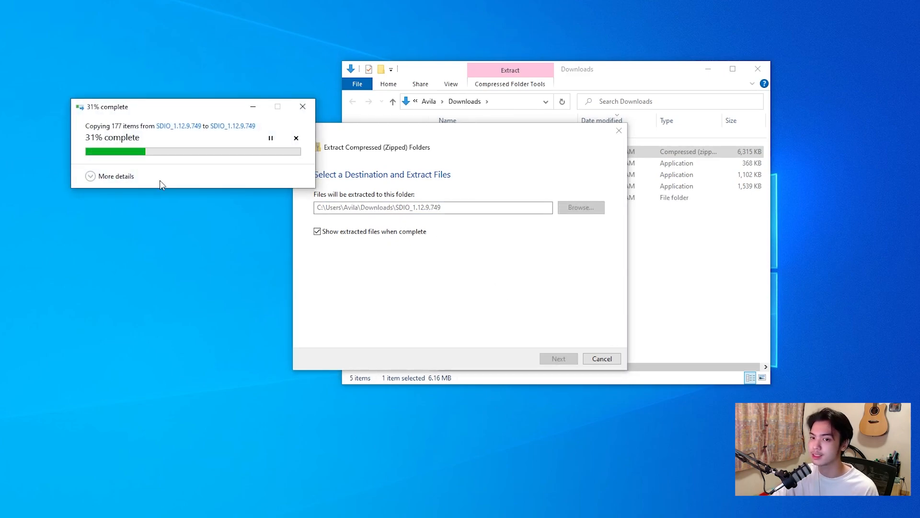
{"action": "left_click", "coordinate": [119, 177]}
{"action": "left_click_drag", "start_coordinate": [214, 110], "coordinate": [176, 114]}
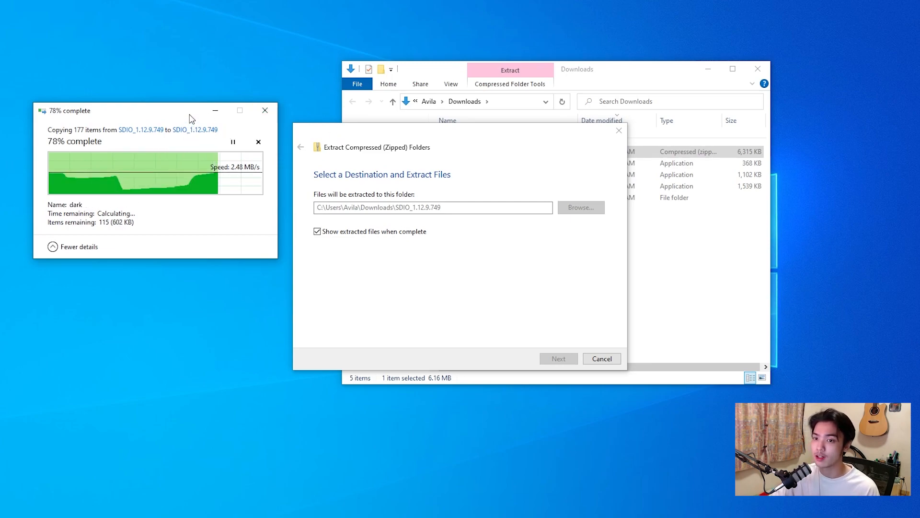
{"action": "left_click_drag", "start_coordinate": [190, 116], "coordinate": [180, 103]}
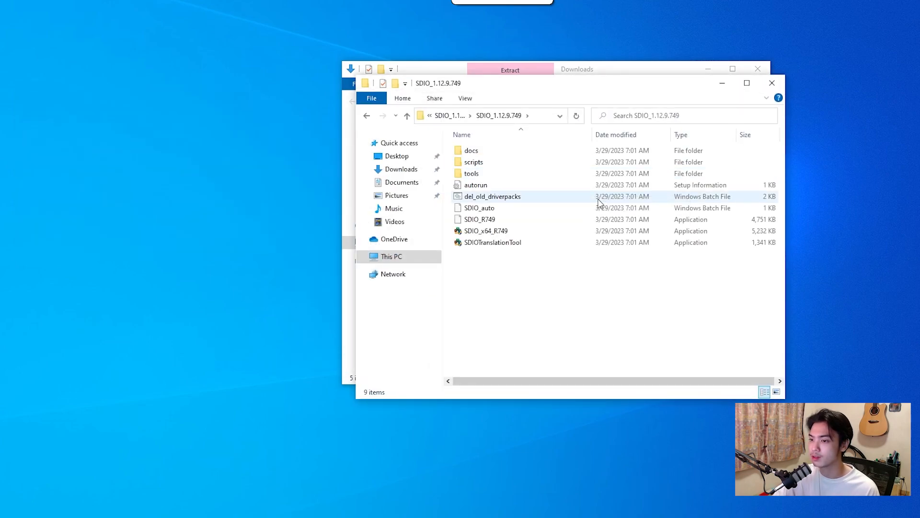
Run SDIO_x64_R749 as administrator, accepting its license agreement and allowing its access through the firewall
{"action": "right_click", "coordinate": [571, 233]}
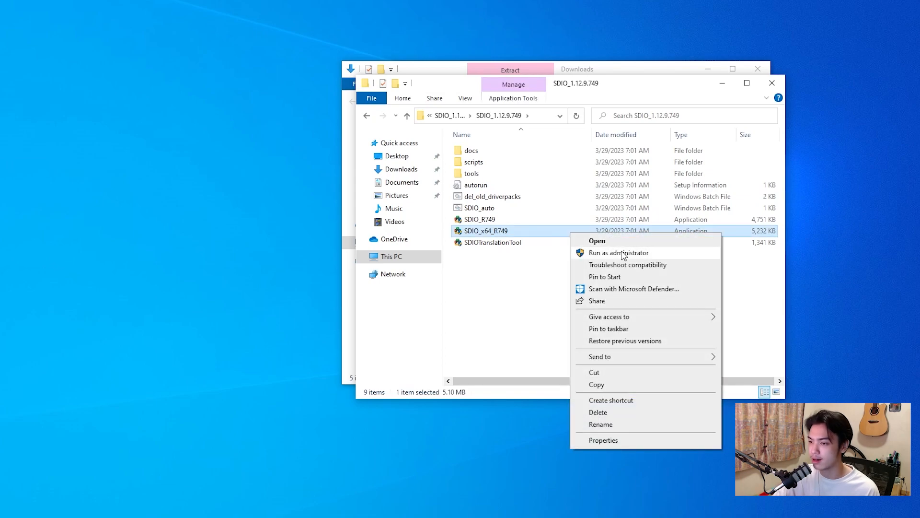
{"action": "left_click", "coordinate": [622, 252]}
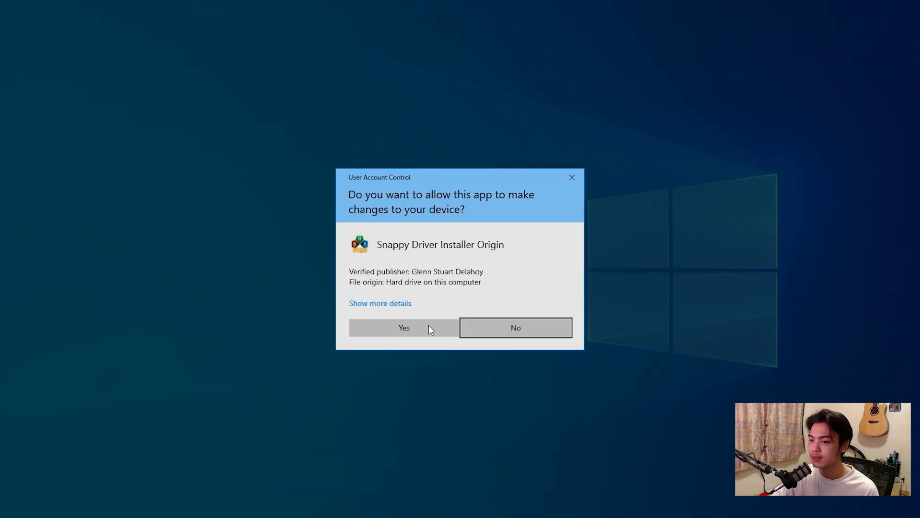
{"action": "left_click", "coordinate": [429, 328]}
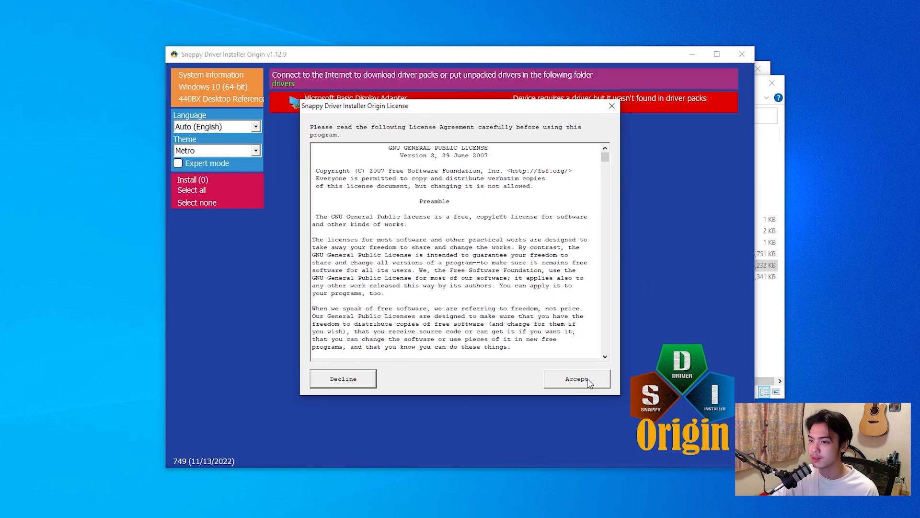
{"action": "left_click", "coordinate": [588, 378]}
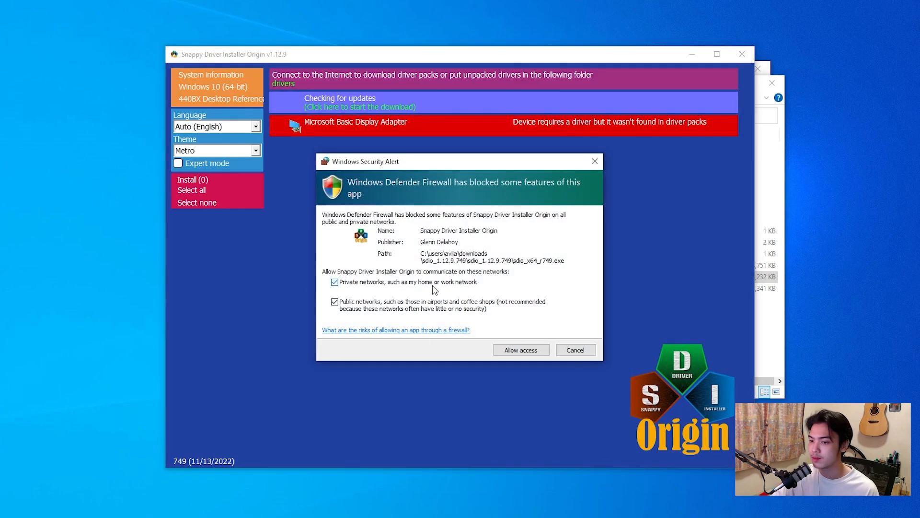
{"action": "key", "text": "Return"}
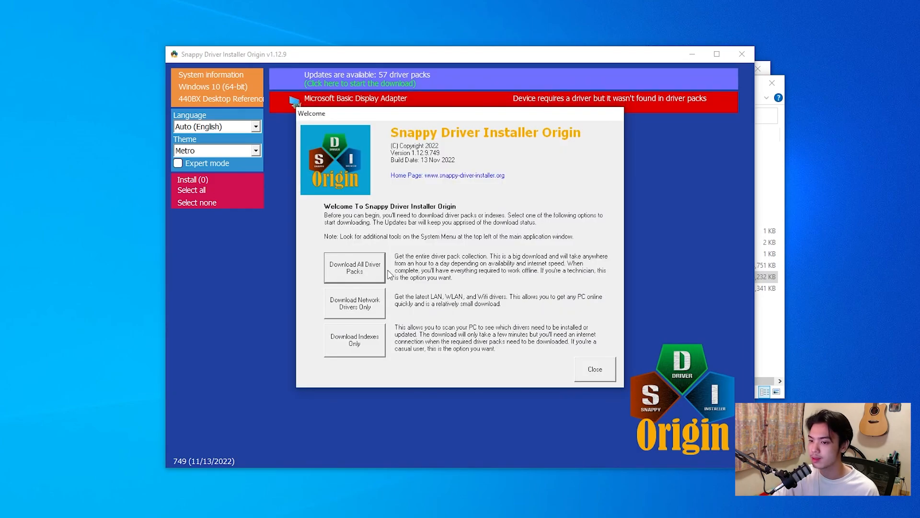
Start downloading all driver packs and check the download's progress details
{"action": "left_click", "coordinate": [362, 271]}
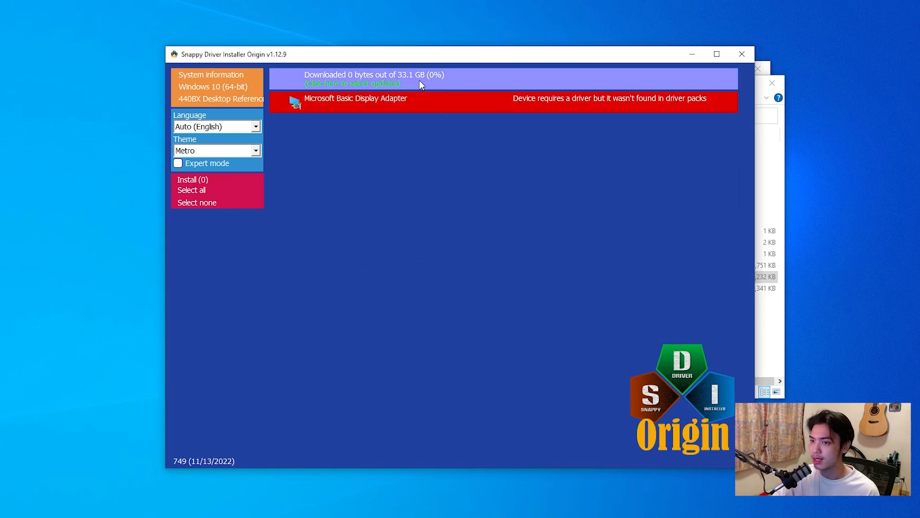
{"action": "left_click_drag", "start_coordinate": [524, 57], "coordinate": [497, 62]}
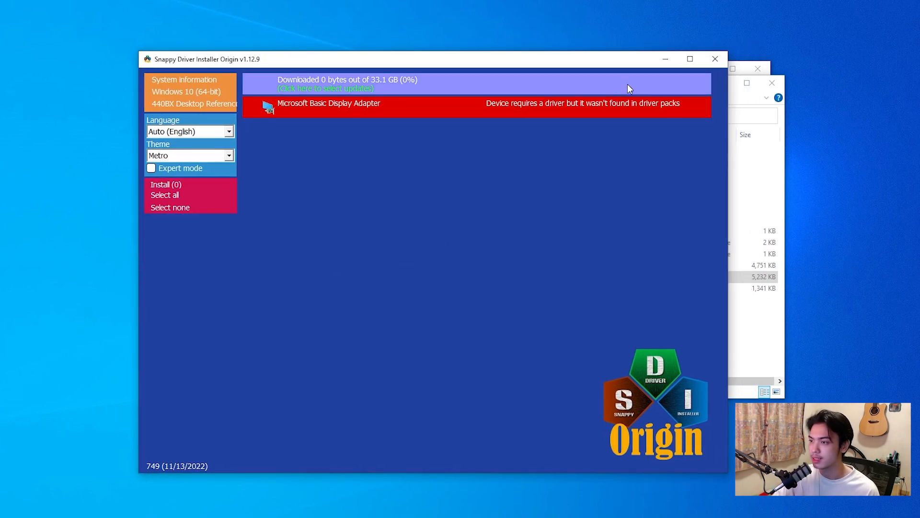
{"action": "mouse_move", "coordinate": [471, 82]}
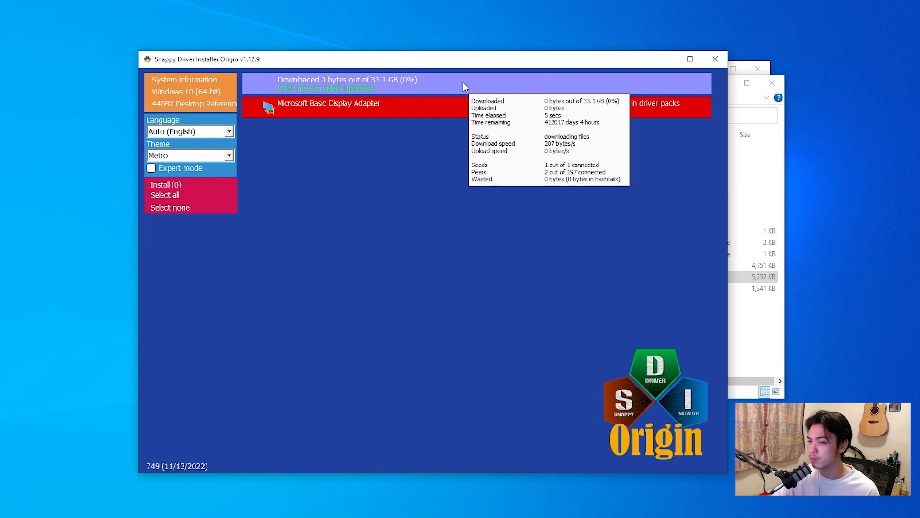
Uncheck all driver packs in the update list and apply the empty selection to stop the download
{"action": "left_click", "coordinate": [421, 87]}
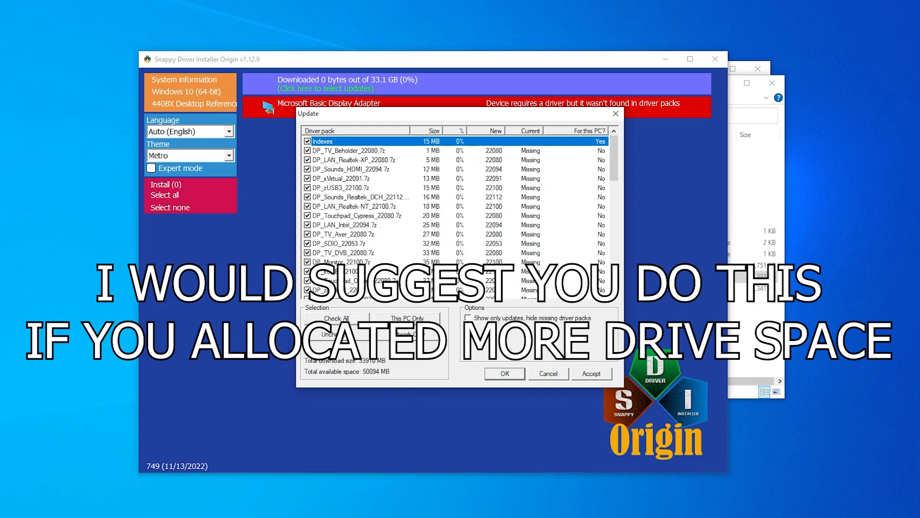
{"action": "left_click", "coordinate": [357, 337]}
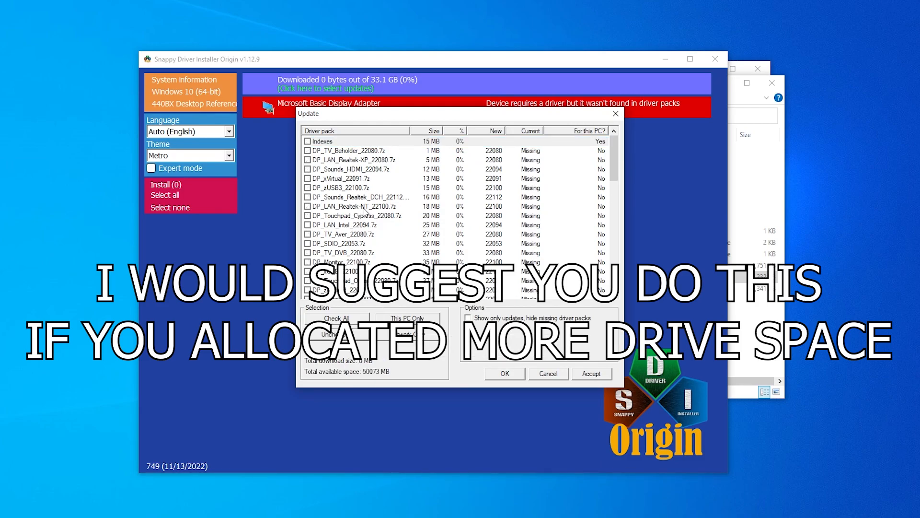
{"action": "scroll", "coordinate": [374, 211], "scroll_direction": "down", "scroll_amount": 5}
{"action": "scroll", "coordinate": [374, 210], "scroll_direction": "down", "scroll_amount": 5}
{"action": "left_click", "coordinate": [591, 374]}
{"action": "left_click", "coordinate": [505, 373]}
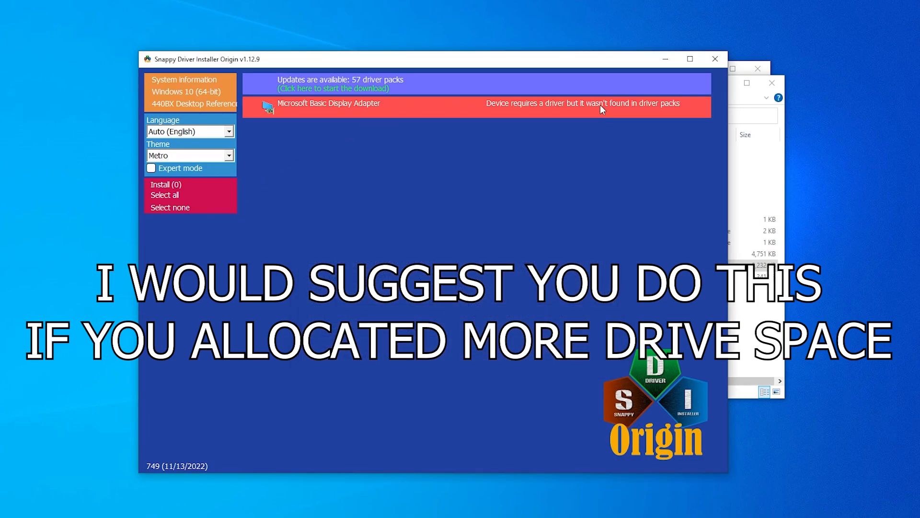
Look through the available driver packs, cancel the update list and quit Snappy Driver Installer Origin
{"action": "left_click", "coordinate": [211, 158]}
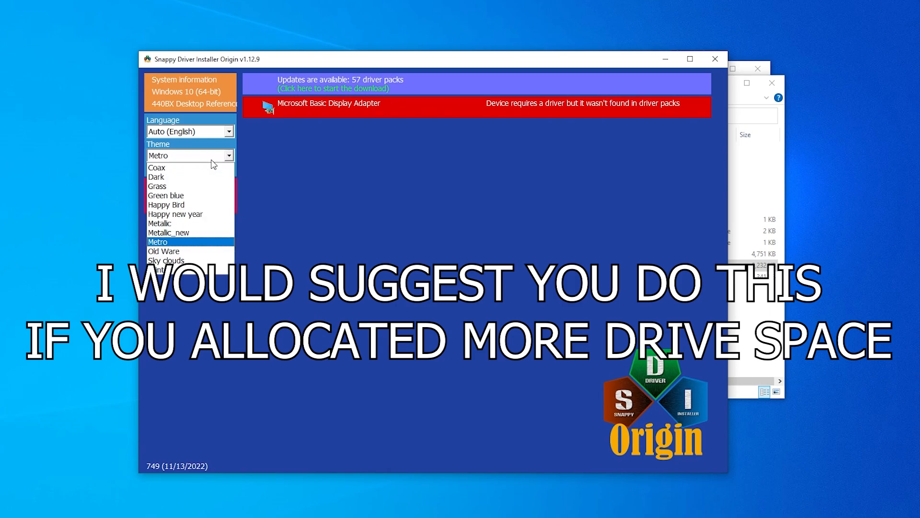
{"action": "left_click", "coordinate": [211, 158]}
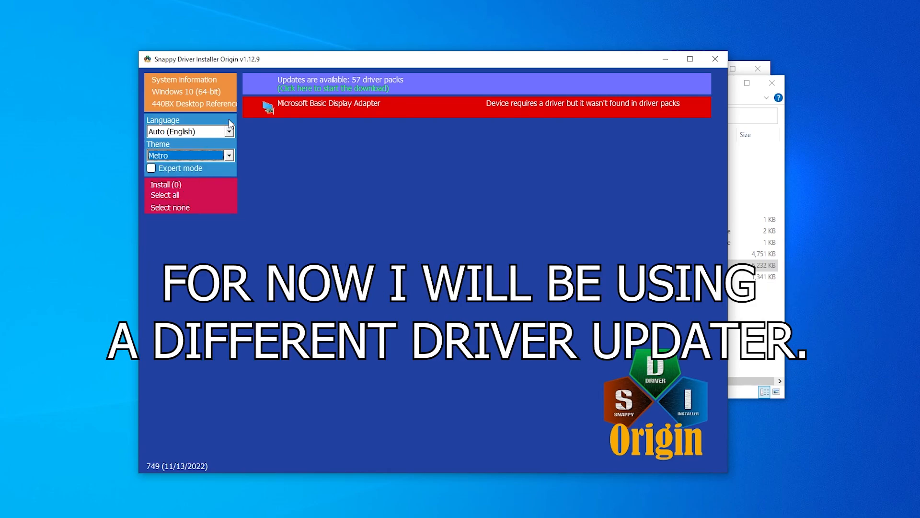
{"action": "left_click", "coordinate": [322, 91]}
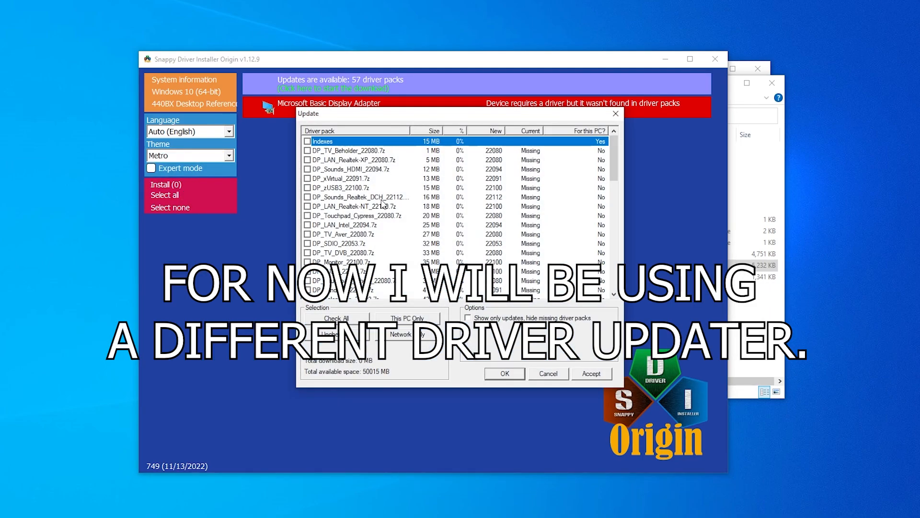
{"action": "scroll", "coordinate": [385, 187], "scroll_direction": "down", "scroll_amount": 10}
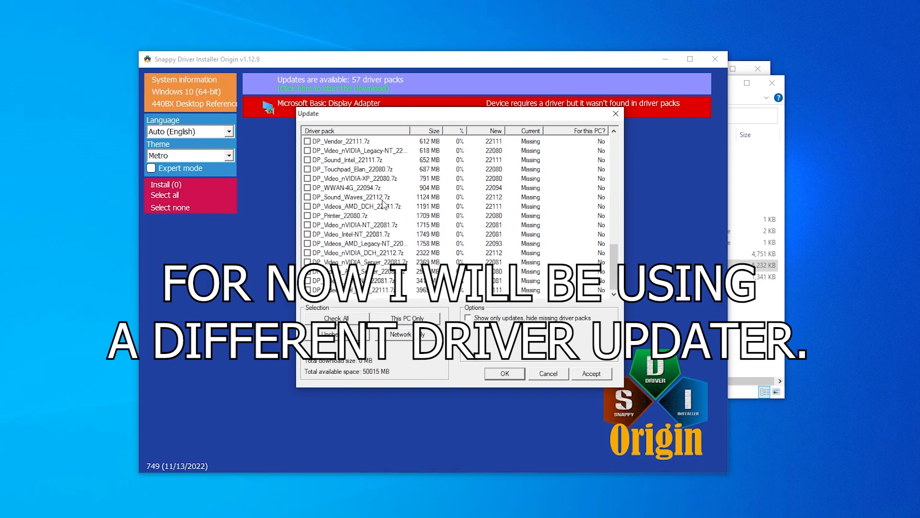
{"action": "scroll", "coordinate": [380, 245], "scroll_direction": "up", "scroll_amount": 10}
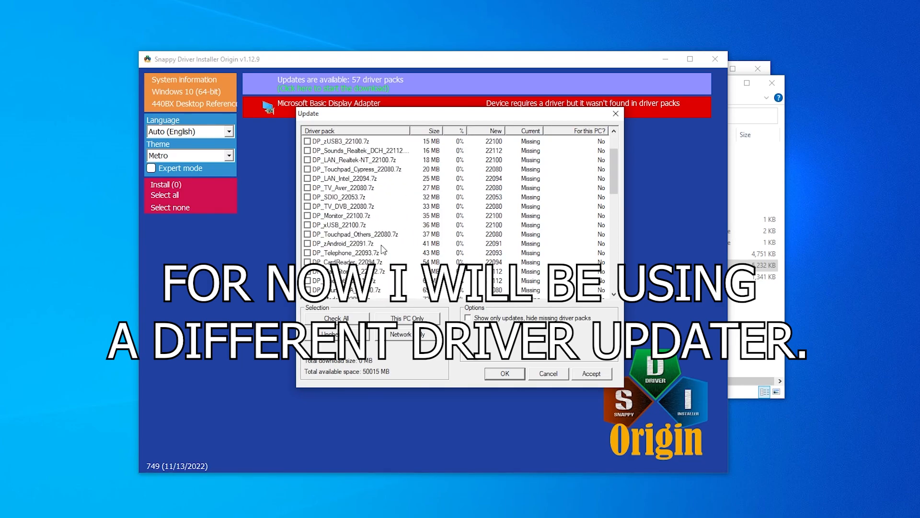
{"action": "left_click", "coordinate": [548, 373]}
{"action": "left_click", "coordinate": [715, 59]}
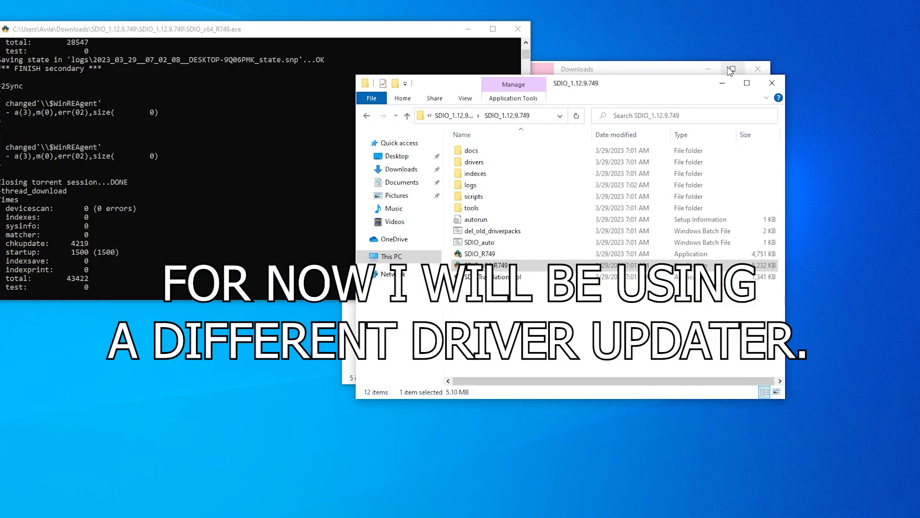
{"action": "left_click_drag", "start_coordinate": [672, 85], "coordinate": [629, 95]}
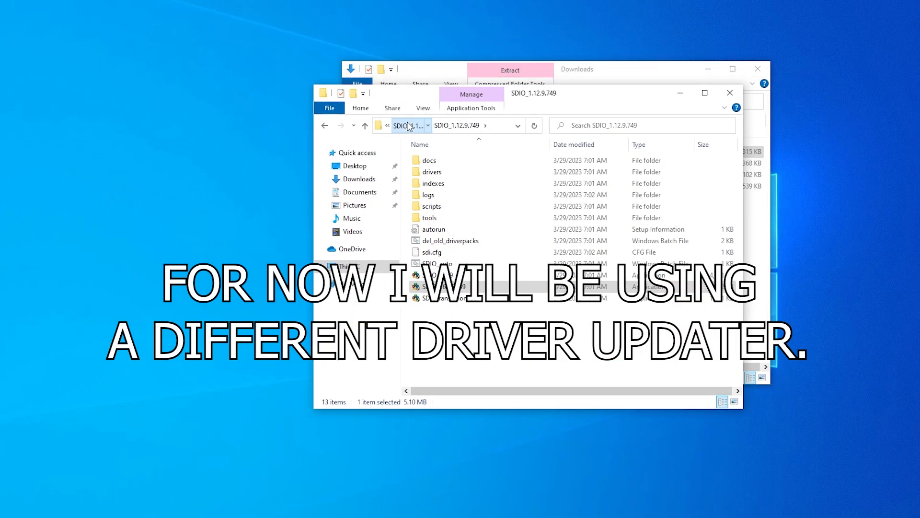
{"action": "left_click", "coordinate": [421, 126]}
{"action": "left_click", "coordinate": [422, 126]}
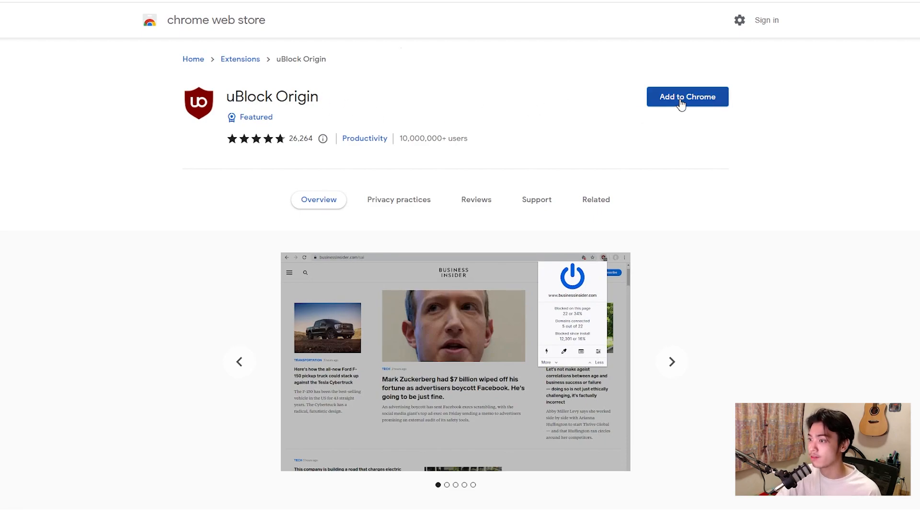
Add the uBlock Origin extension to Chrome from its web store page and confirm the installation
{"action": "left_click", "coordinate": [697, 101]}
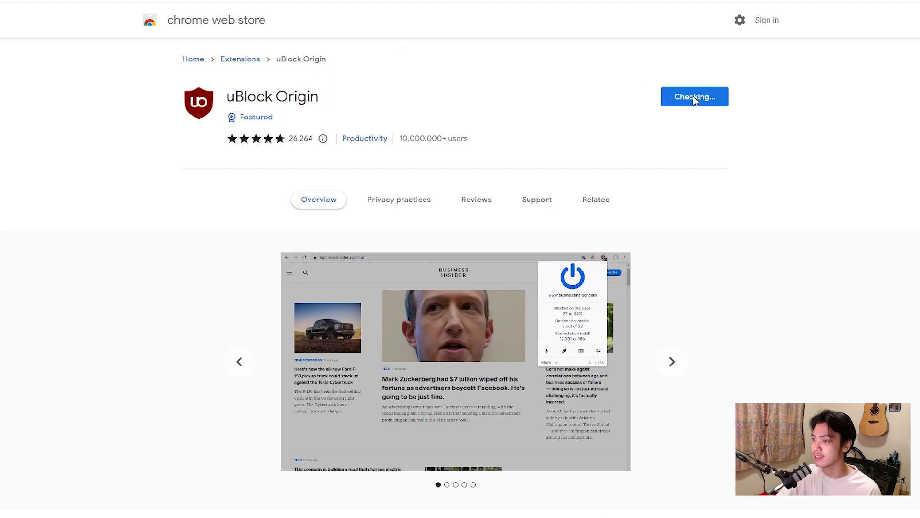
{"action": "left_click", "coordinate": [477, 102]}
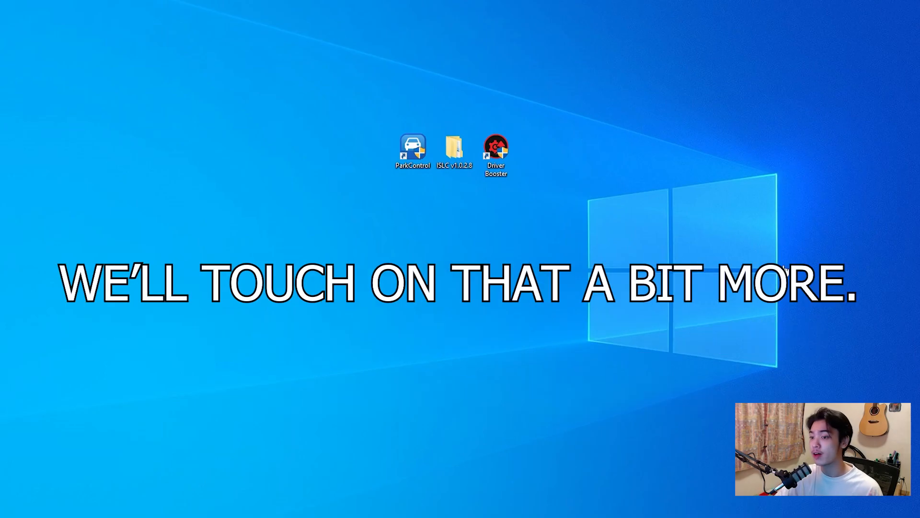
{"action": "left_click_drag", "start_coordinate": [315, 73], "coordinate": [592, 233]}
{"action": "left_click", "coordinate": [564, 219]}
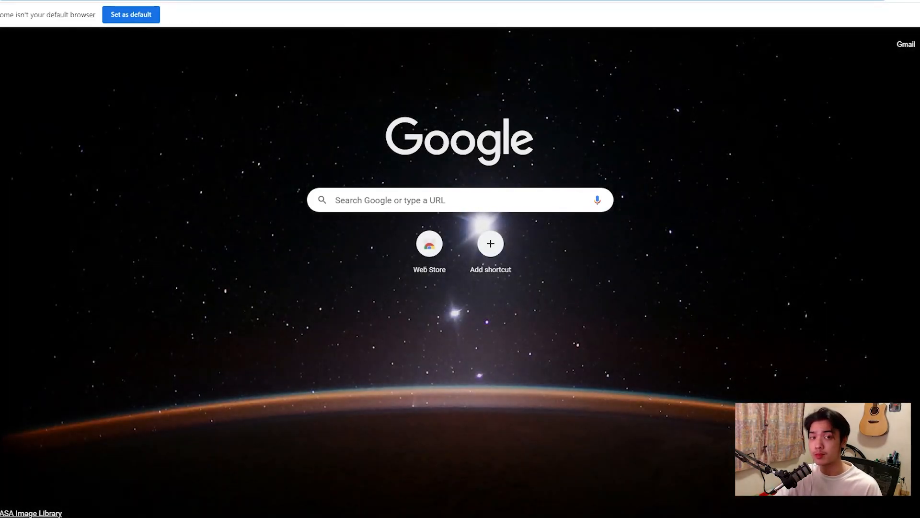
{"action": "left_click_drag", "start_coordinate": [463, 0], "coordinate": [530, 234]}
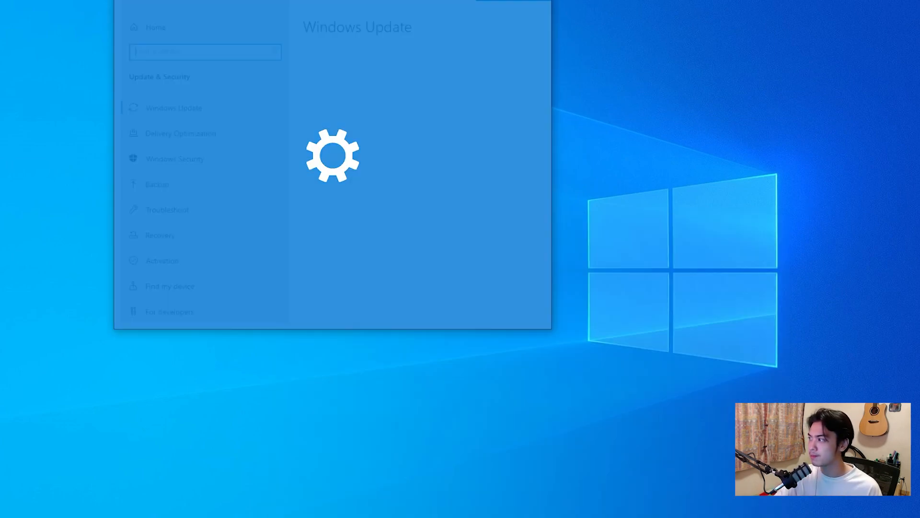
Check the installation status of the cumulative update on the Windows Update page, and minimize Settings
{"action": "left_click_drag", "start_coordinate": [434, 1], "coordinate": [858, 57]}
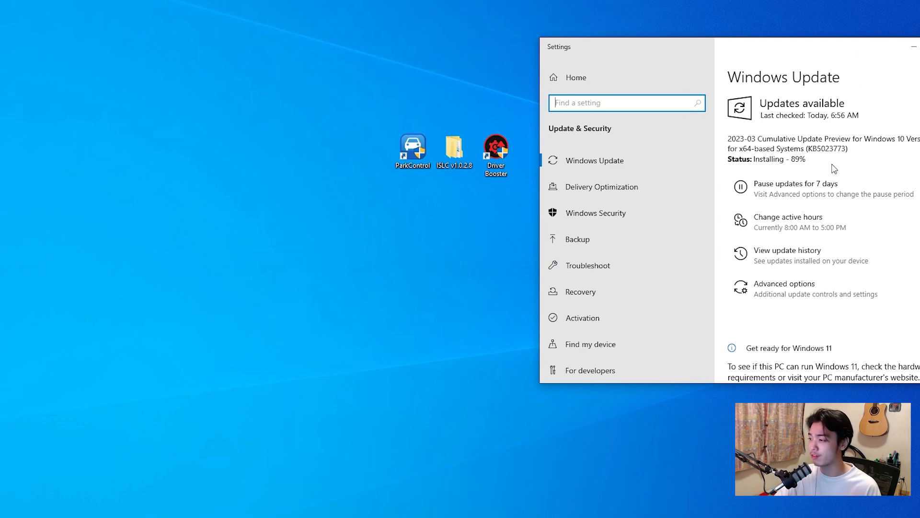
{"action": "scroll", "coordinate": [843, 166], "scroll_direction": "down", "scroll_amount": 3}
{"action": "scroll", "coordinate": [900, 174], "scroll_direction": "up", "scroll_amount": 3}
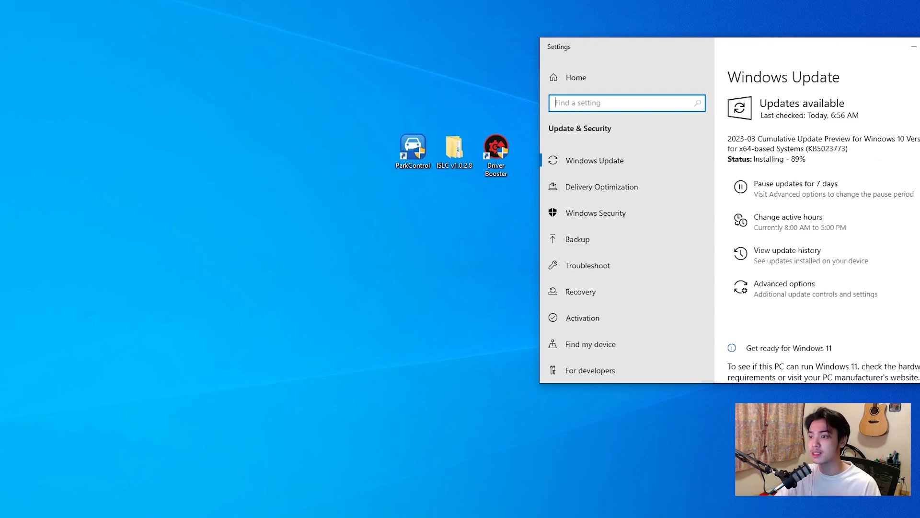
{"action": "left_click", "coordinate": [919, 46]}
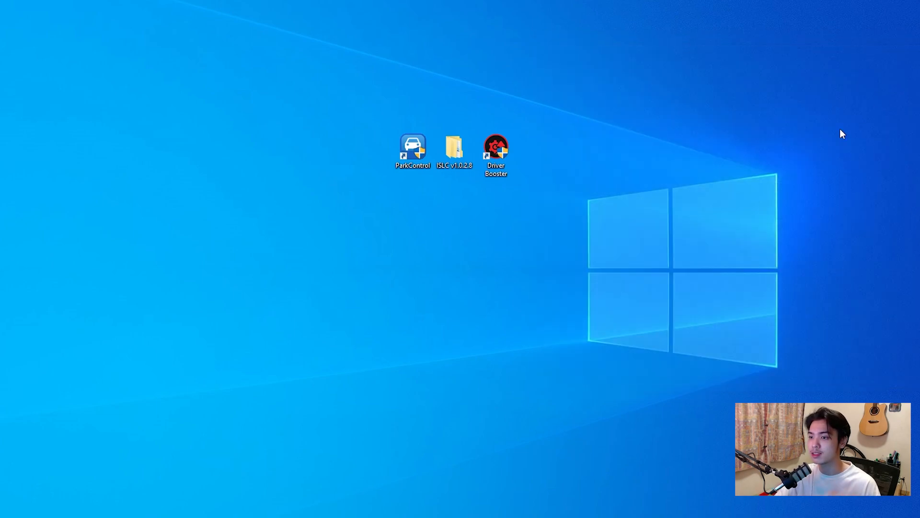
Run the Intelligent standby list cleaner application from the ISLC v1.0.2.8 folder as administrator, allow its changes and close the folder window
{"action": "double_click", "coordinate": [453, 152]}
{"action": "double_click", "coordinate": [459, 161]}
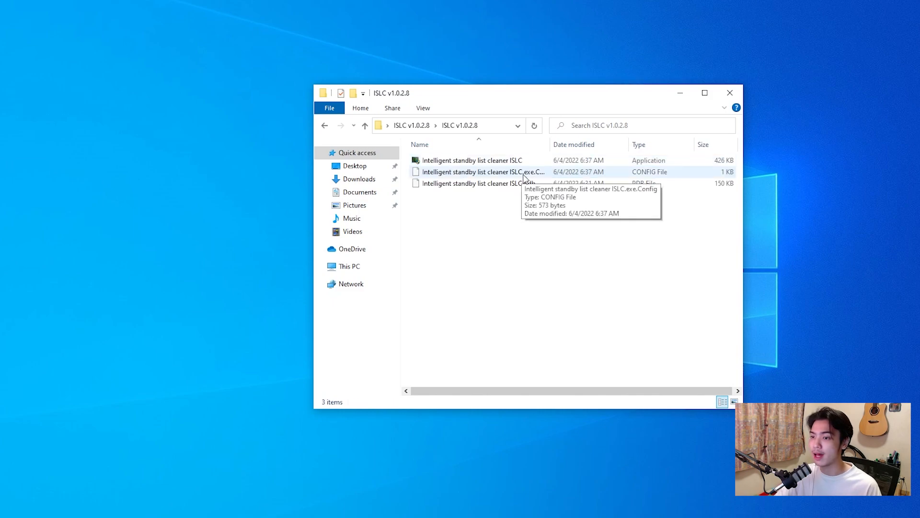
{"action": "right_click", "coordinate": [523, 161]}
{"action": "left_click", "coordinate": [568, 180]}
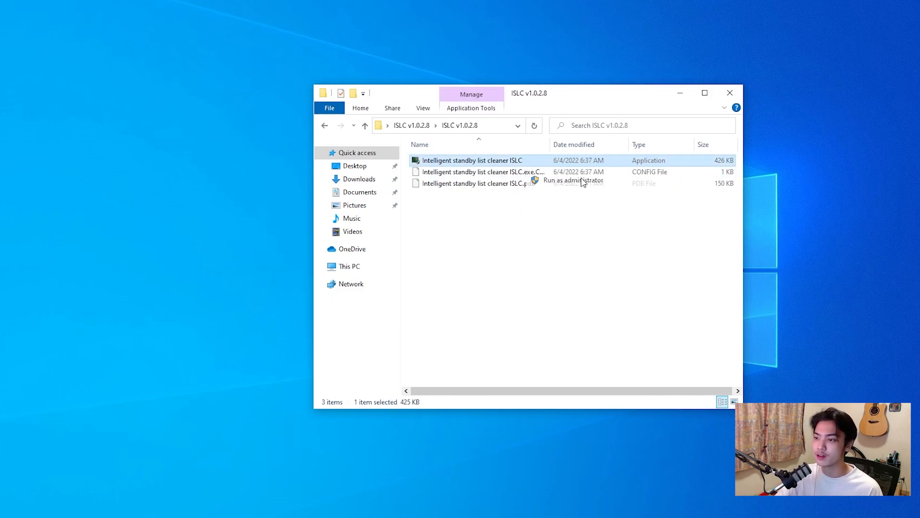
{"action": "left_click", "coordinate": [431, 329]}
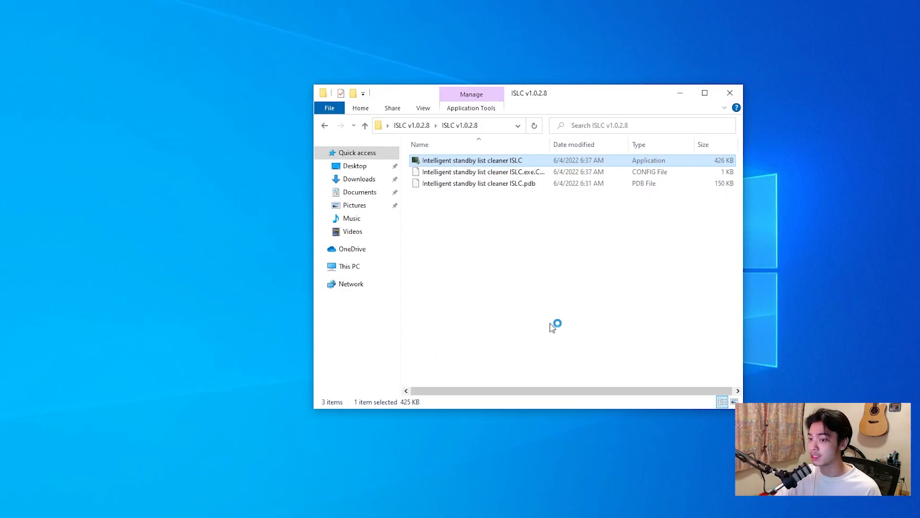
{"action": "left_click", "coordinate": [729, 97]}
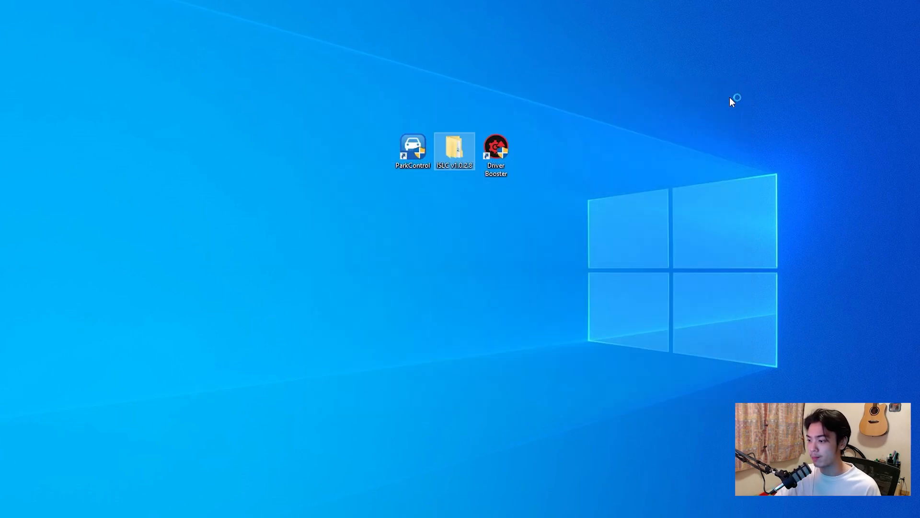
{"action": "left_click", "coordinate": [875, 517]}
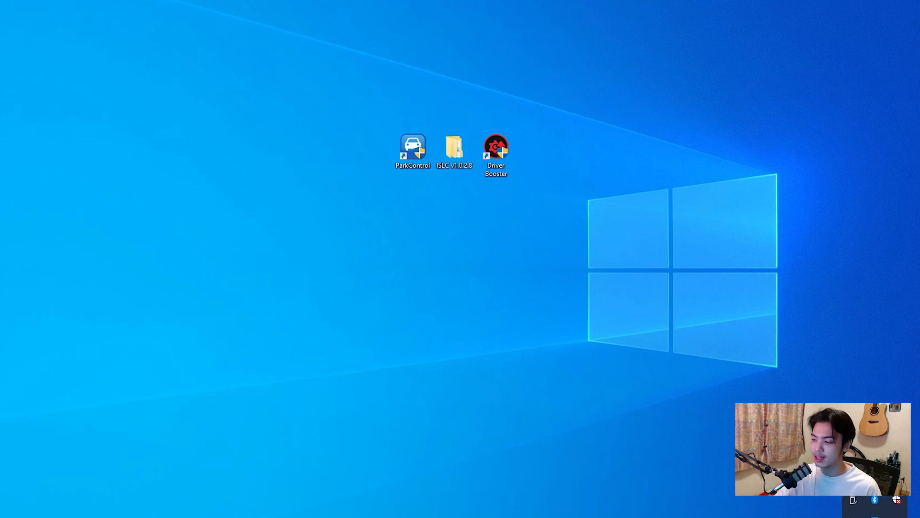
{"action": "left_click", "coordinate": [779, 389]}
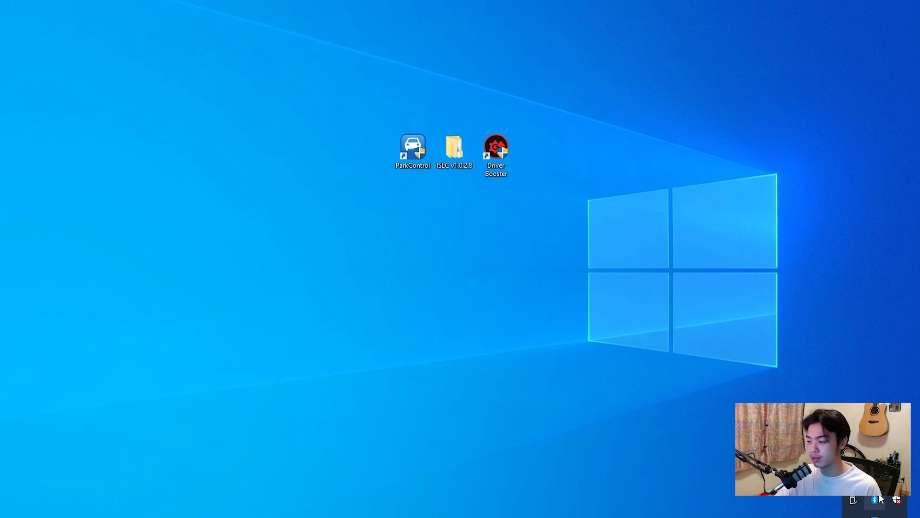
{"action": "double_click", "coordinate": [446, 148]}
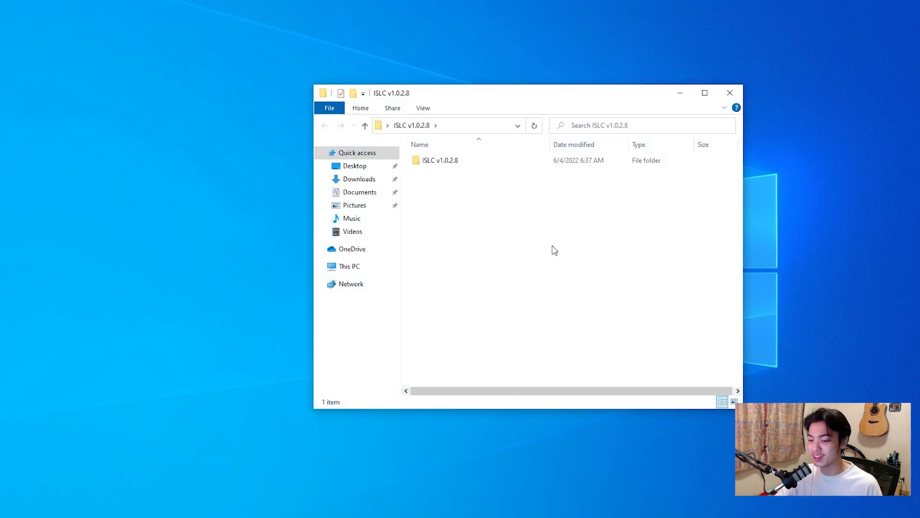
{"action": "left_click", "coordinate": [730, 92]}
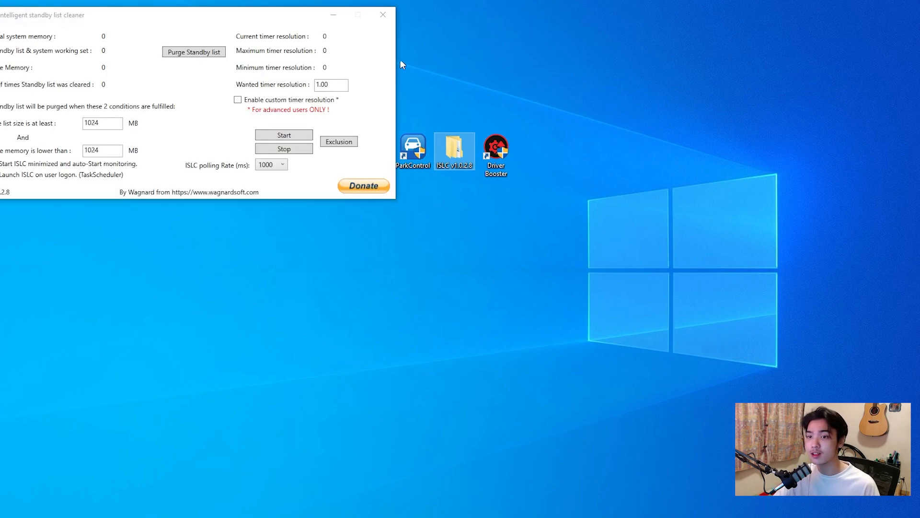
Set the wanted timer resolution to 0.49 in Intelligent standby list cleaner and enable the custom timer resolution
{"action": "left_click_drag", "start_coordinate": [291, 17], "coordinate": [605, 217]}
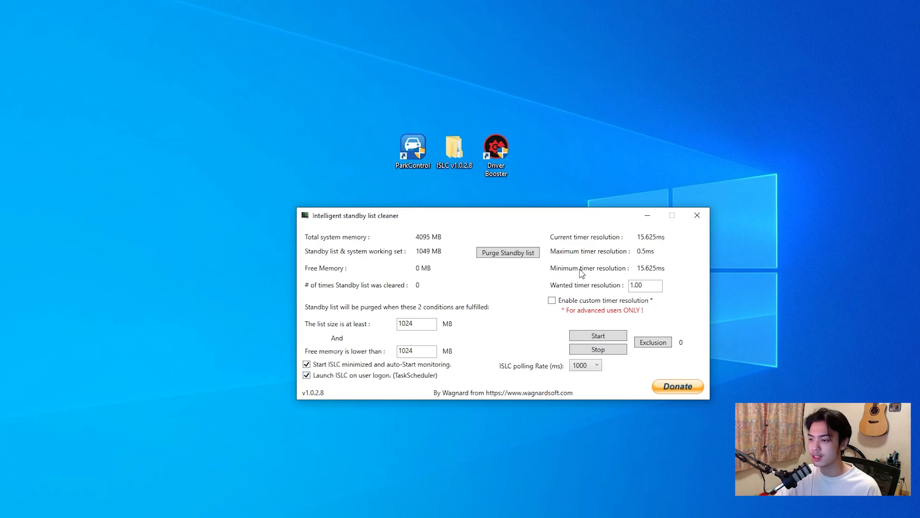
{"action": "double_click", "coordinate": [645, 283]}
{"action": "type", "text": "0.40"}
{"action": "key", "text": "BackSpace"}
{"action": "type", "text": "9"}
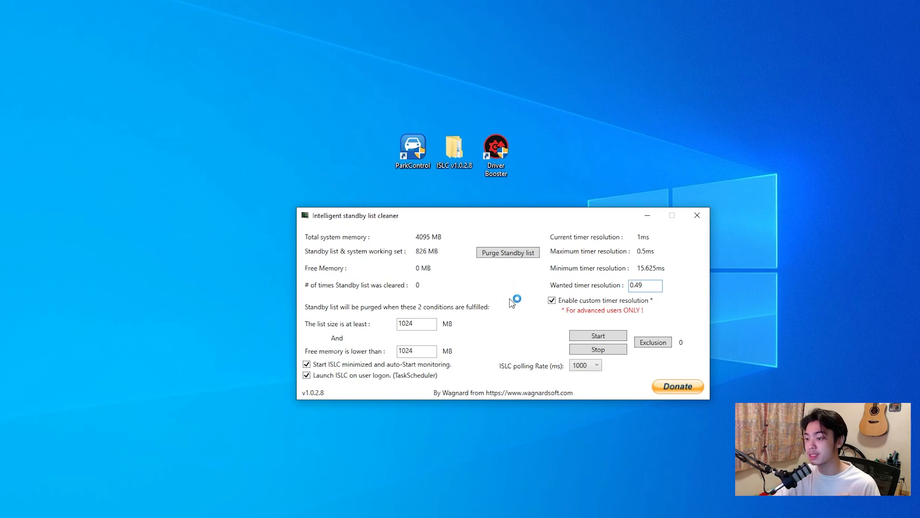
Purge the standby list and start ISLC monitoring with the custom timer resolution
{"action": "left_click", "coordinate": [523, 254]}
{"action": "left_click_drag", "start_coordinate": [566, 215], "coordinate": [547, 175]}
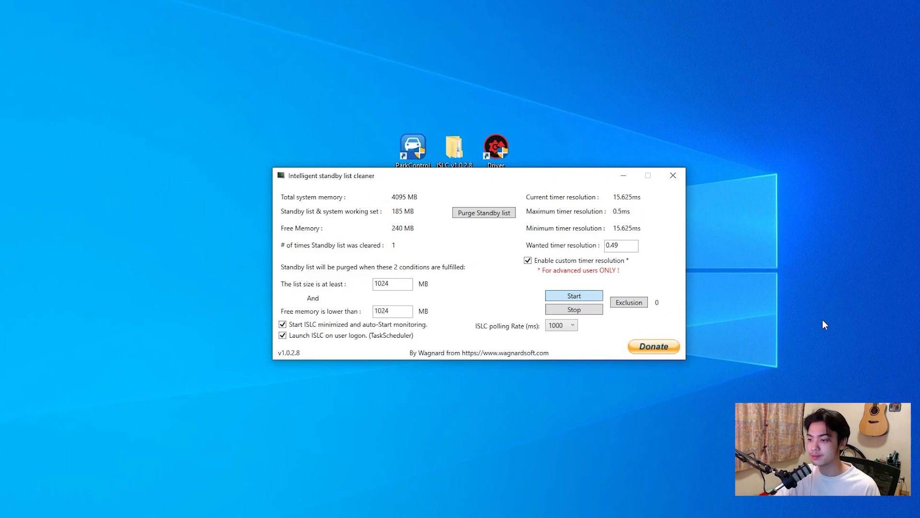
{"action": "left_click", "coordinate": [576, 301]}
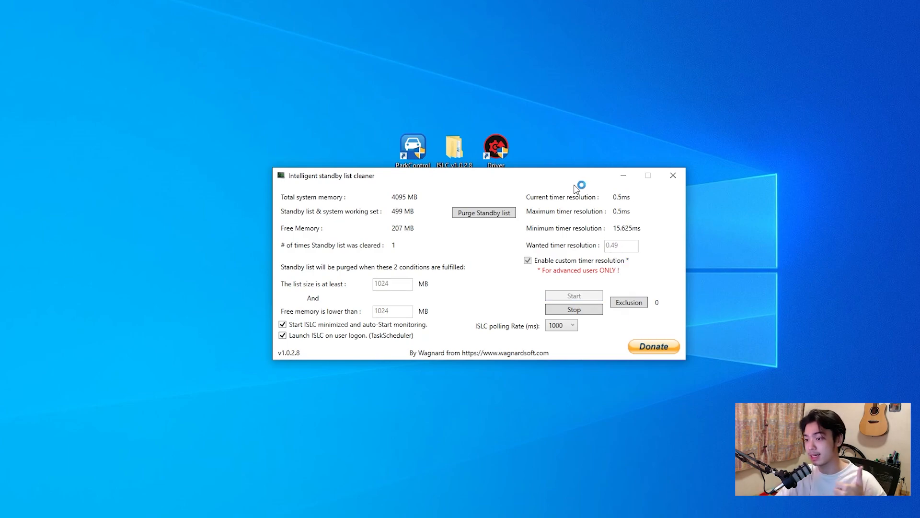
Purge the standby list once more while monitoring runs, and minimize the Intelligent standby list cleaner window
{"action": "left_click_drag", "start_coordinate": [567, 184], "coordinate": [696, 238]}
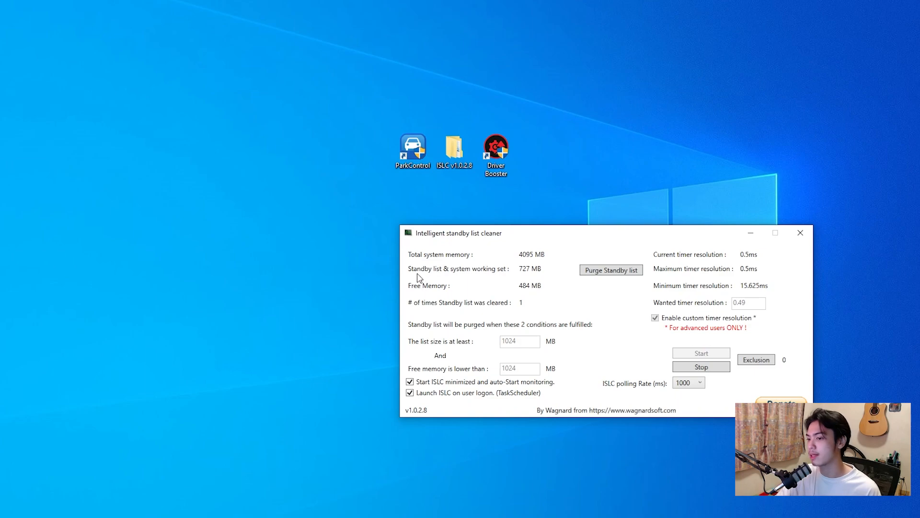
{"action": "left_click", "coordinate": [638, 272]}
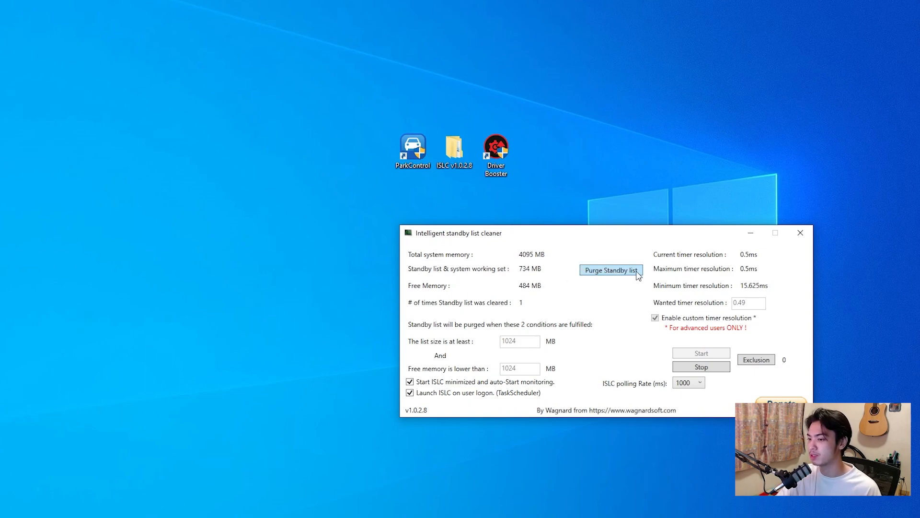
{"action": "left_click", "coordinate": [751, 233]}
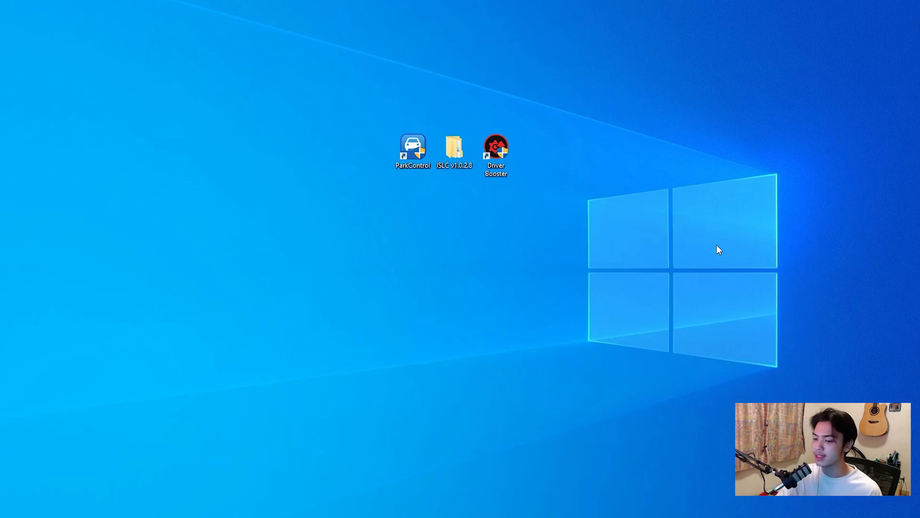
Run ParkControl from the desktop as administrator and allow it to make changes
{"action": "right_click", "coordinate": [415, 152]}
{"action": "left_click", "coordinate": [456, 186]}
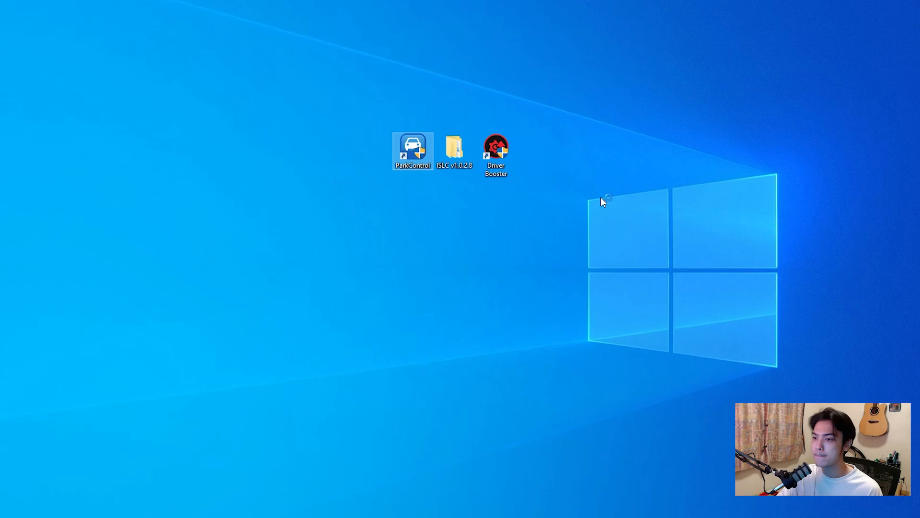
{"action": "left_click", "coordinate": [421, 324]}
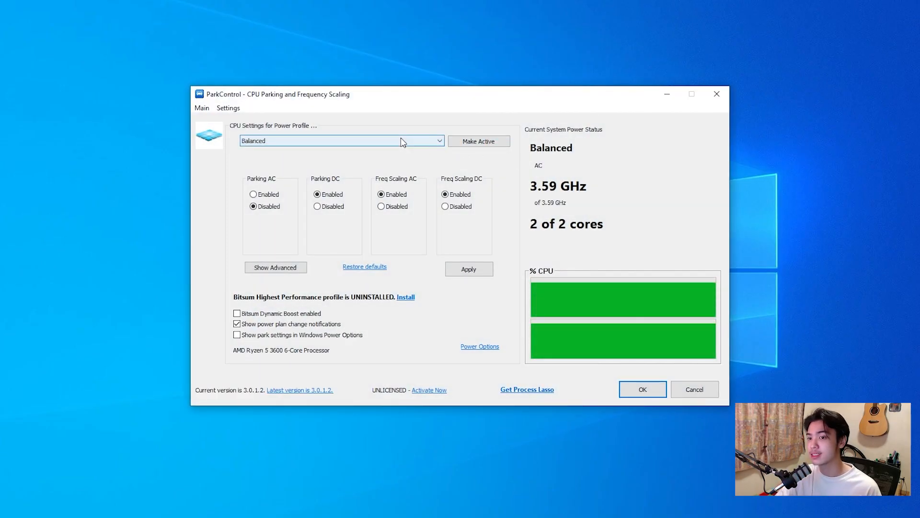
Select the High performance power profile in ParkControl and set its Freq Scaling DC to Disabled
{"action": "left_click", "coordinate": [402, 141]}
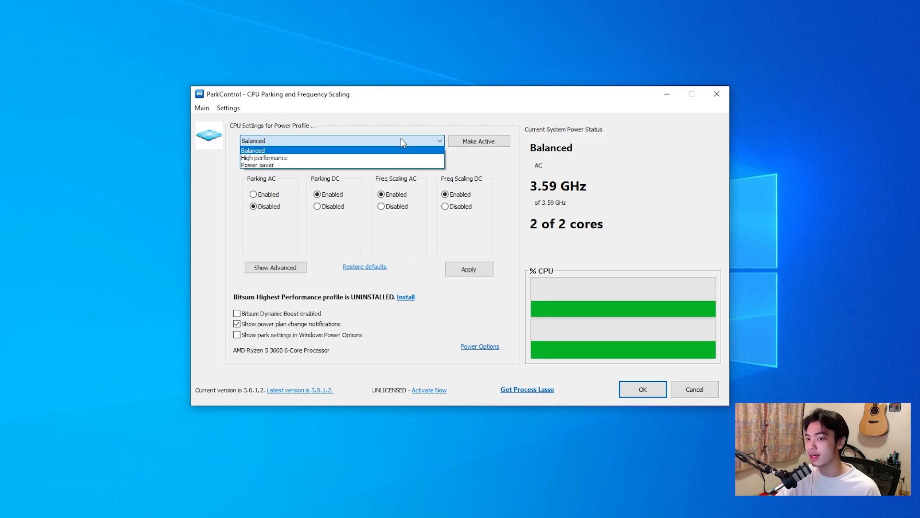
{"action": "left_click", "coordinate": [352, 159]}
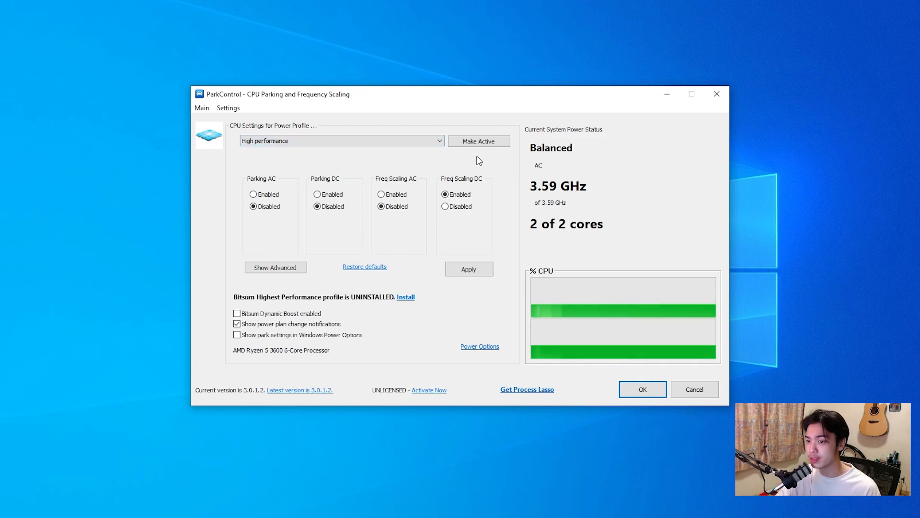
{"action": "left_click", "coordinate": [459, 211]}
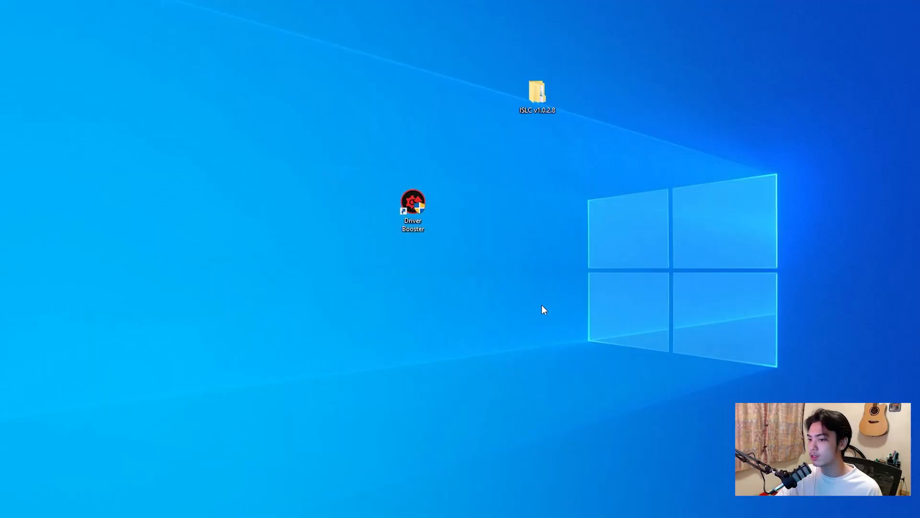
{"action": "left_click_drag", "start_coordinate": [546, 305], "coordinate": [273, 116]}
{"action": "left_click", "coordinate": [503, 243]}
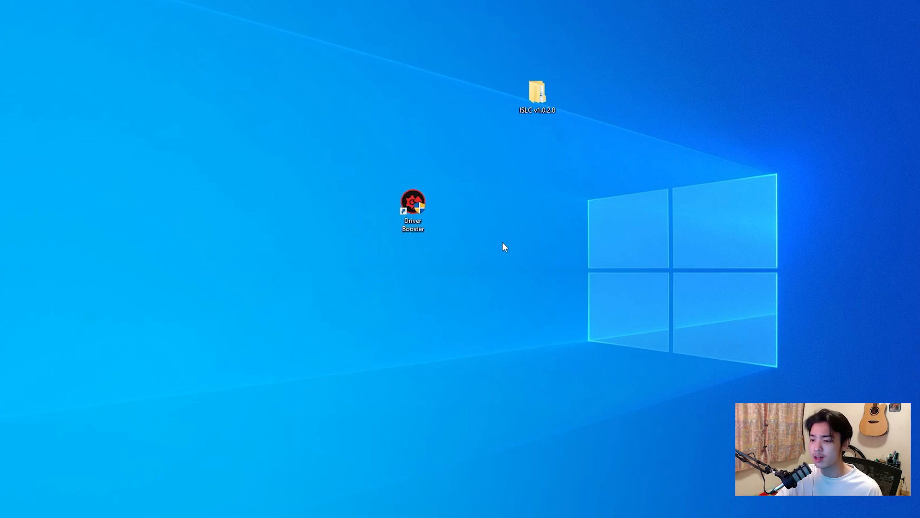
Launch Driver Booster from the desktop, allow its changes and scan the system for outdated drivers
{"action": "double_click", "coordinate": [410, 206]}
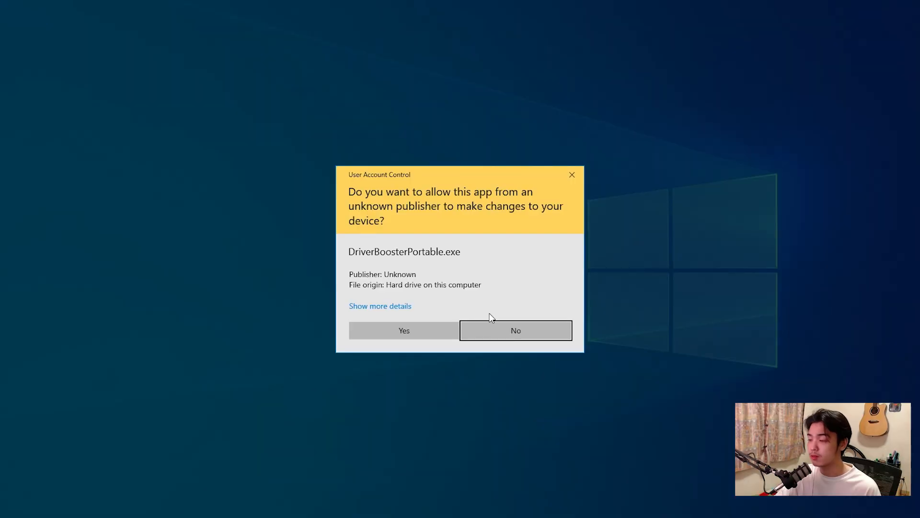
{"action": "left_click", "coordinate": [406, 333]}
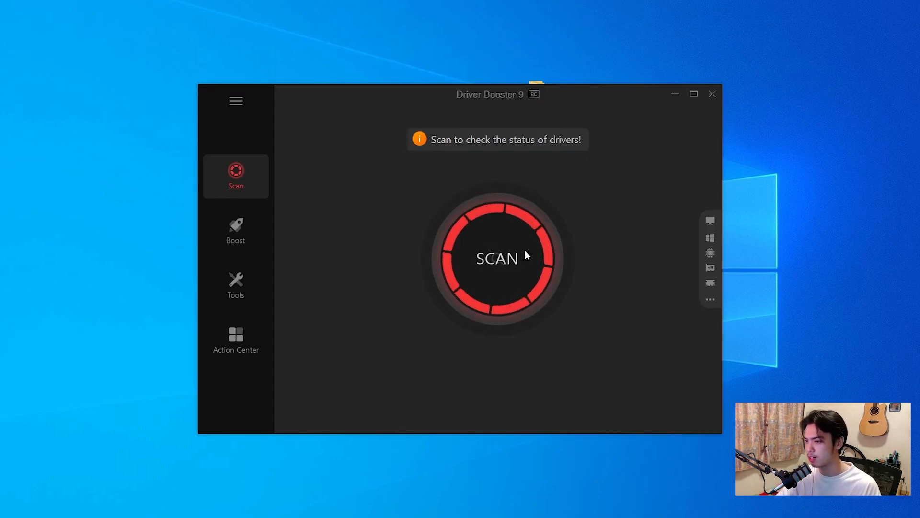
{"action": "left_click", "coordinate": [484, 268]}
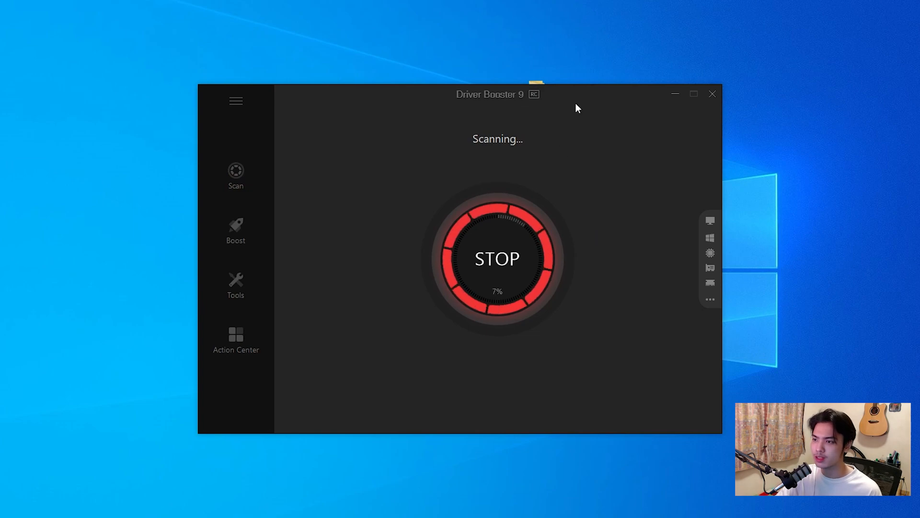
{"action": "left_click_drag", "start_coordinate": [584, 96], "coordinate": [602, 77]}
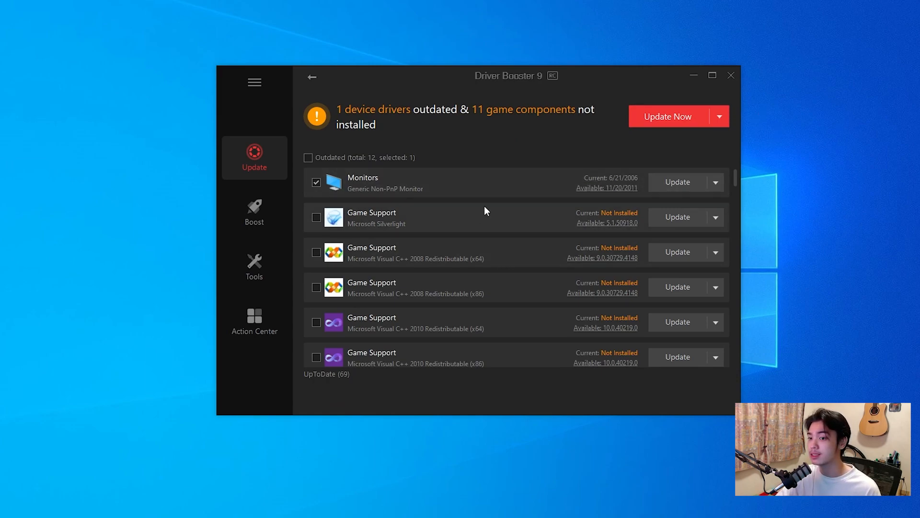
Select all outdated drivers and game components in Driver Booster and update them, accepting the installation notices
{"action": "left_click", "coordinate": [312, 158]}
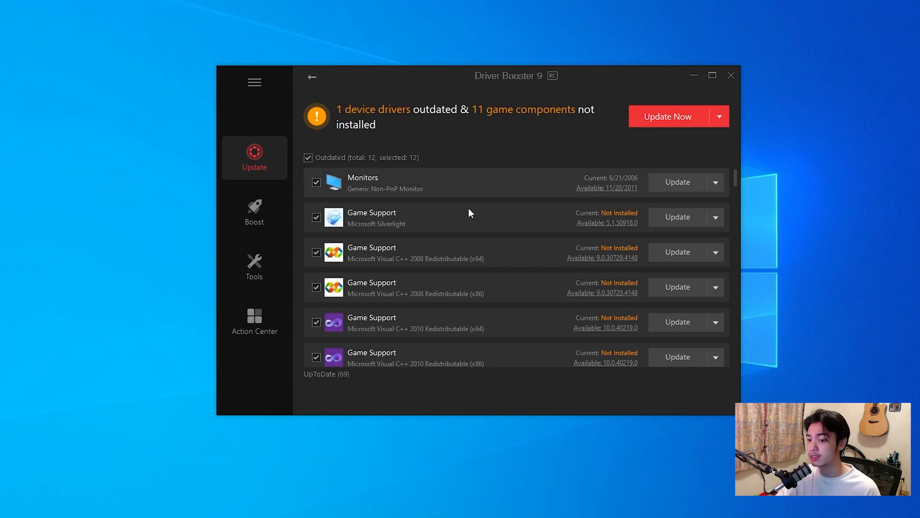
{"action": "scroll", "coordinate": [469, 211], "scroll_direction": "down", "scroll_amount": 5}
{"action": "scroll", "coordinate": [494, 211], "scroll_direction": "up", "scroll_amount": 5}
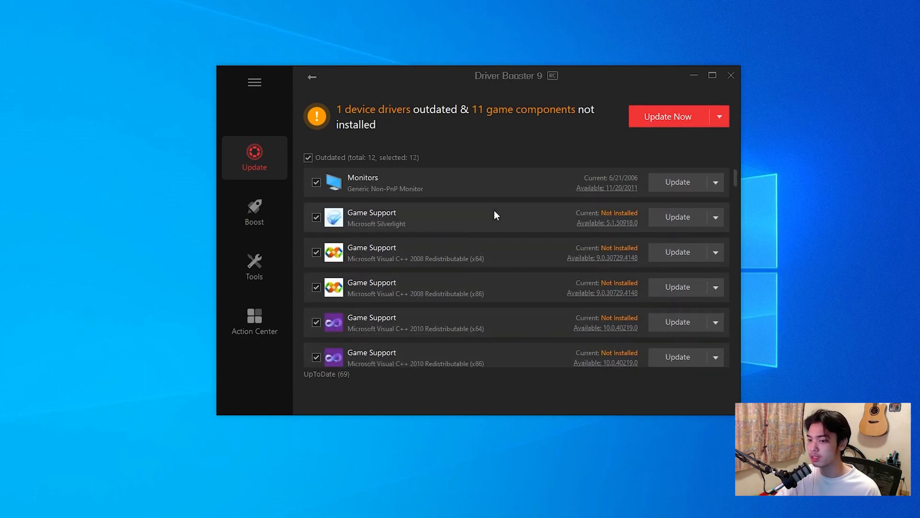
{"action": "left_click", "coordinate": [680, 116]}
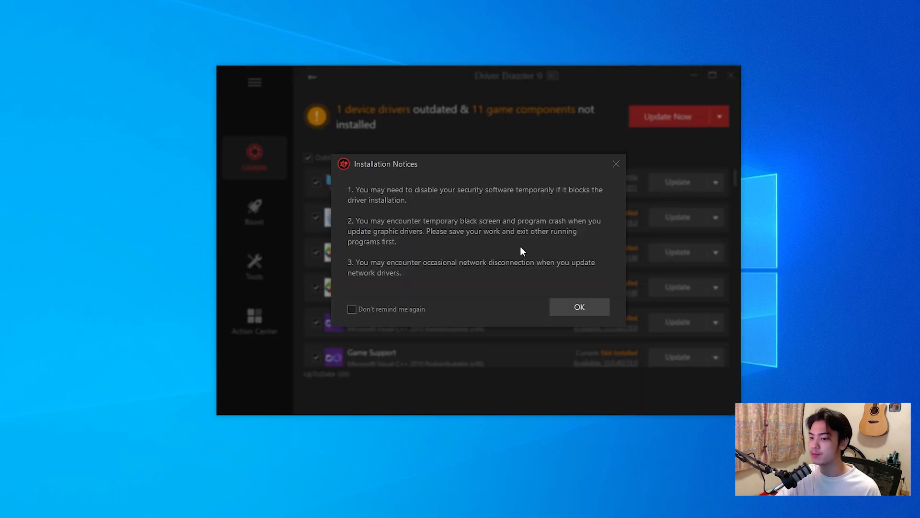
{"action": "left_click", "coordinate": [586, 309]}
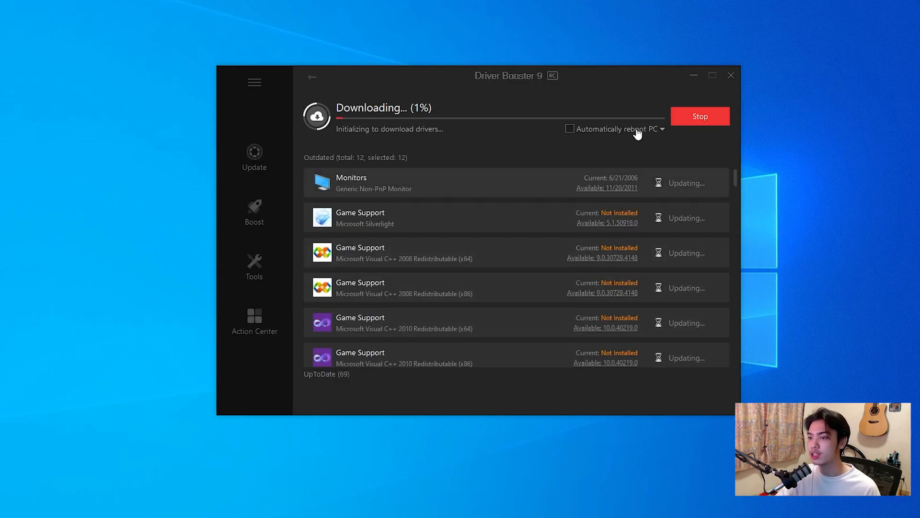
{"action": "left_click_drag", "start_coordinate": [627, 72], "coordinate": [588, 78]}
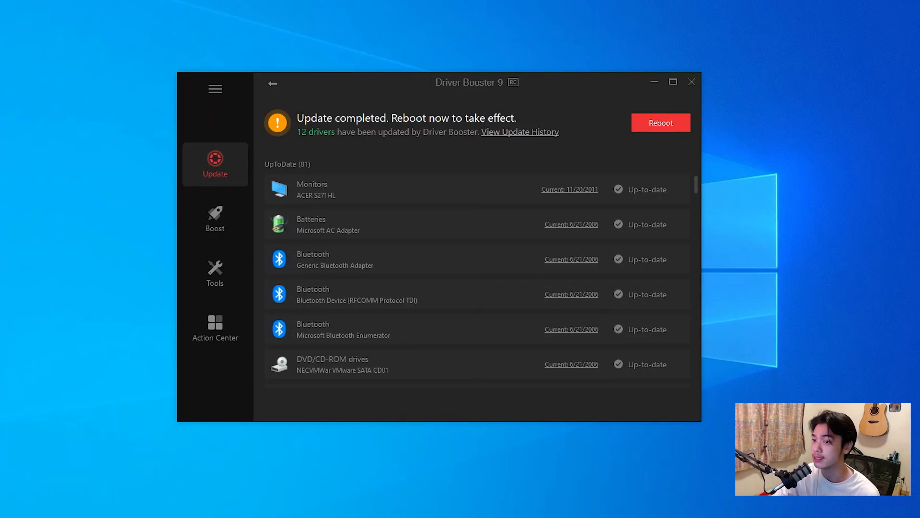
Reboot the computer from Driver Booster to apply the driver updates, confirming the restart
{"action": "left_click_drag", "start_coordinate": [562, 84], "coordinate": [577, 75]}
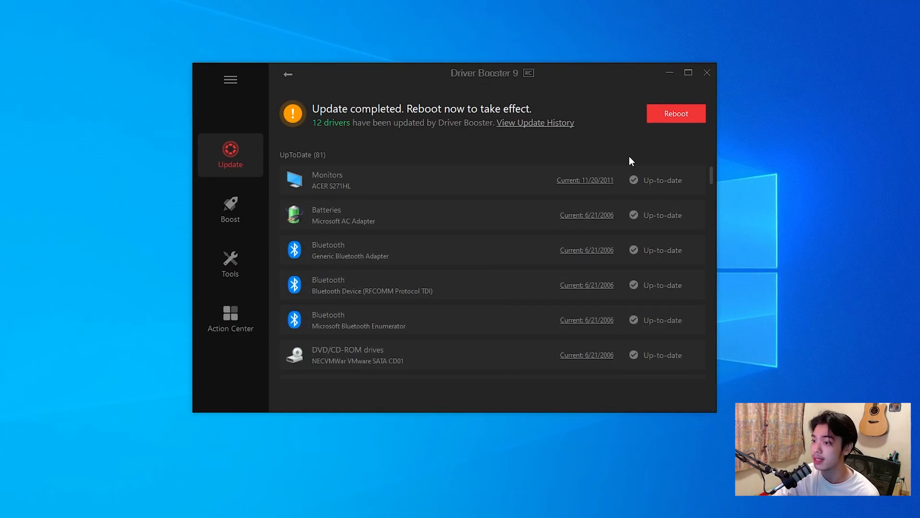
{"action": "scroll", "coordinate": [653, 308], "scroll_direction": "down", "scroll_amount": 3}
{"action": "left_click", "coordinate": [674, 117]}
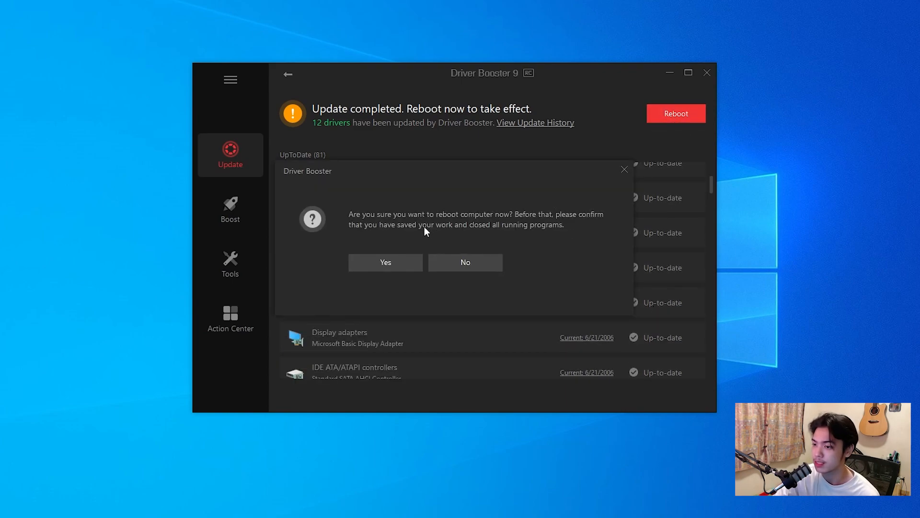
{"action": "left_click", "coordinate": [381, 261]}
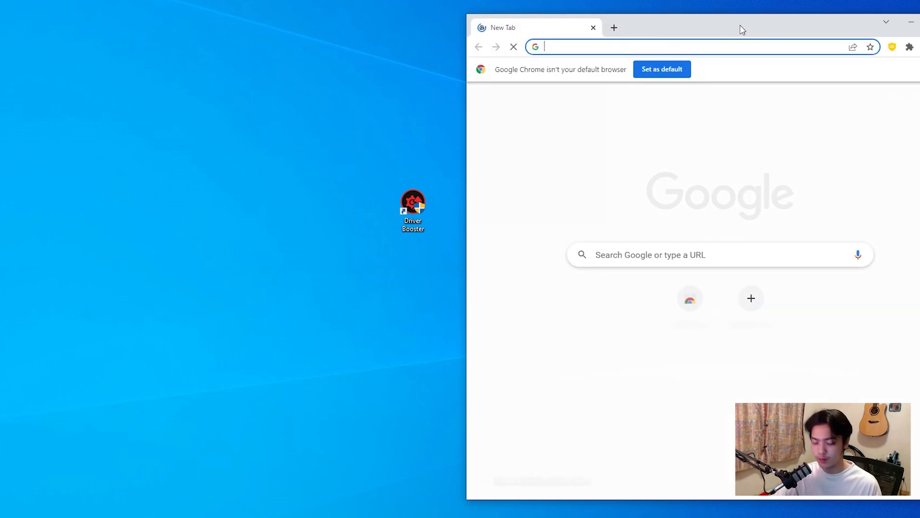
Search Google for "azurite optimizer" in Chrome and open the Tweak Central Downloads result
{"action": "left_click_drag", "start_coordinate": [740, 25], "coordinate": [619, 35]}
{"action": "type", "text": "azu"}
{"action": "key", "text": "Return"}
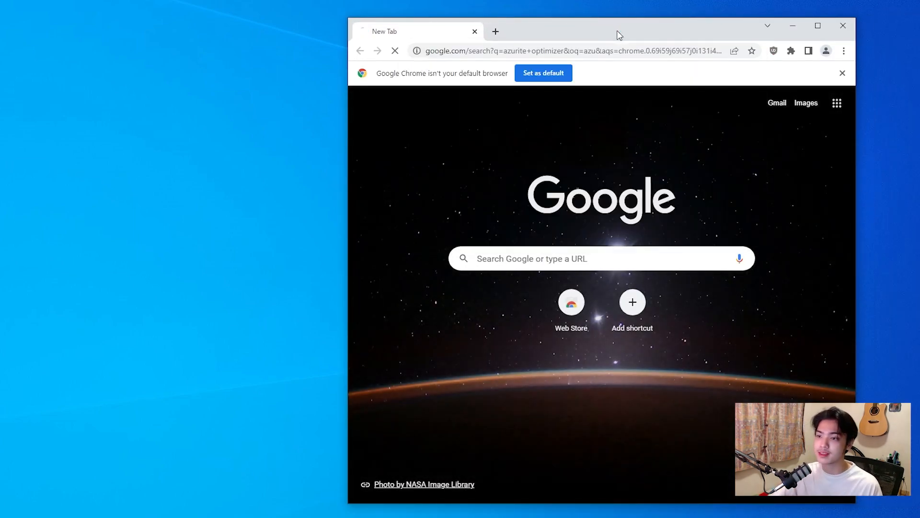
{"action": "left_click", "coordinate": [418, 217]}
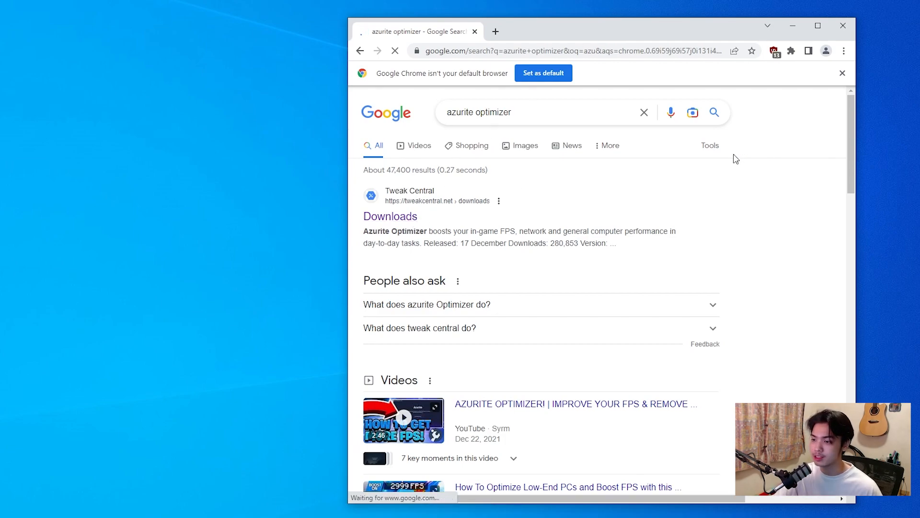
Download Azurite Optimizer from the Tweak Central site and install it for anyone who uses this computer
{"action": "key", "text": "F11"}
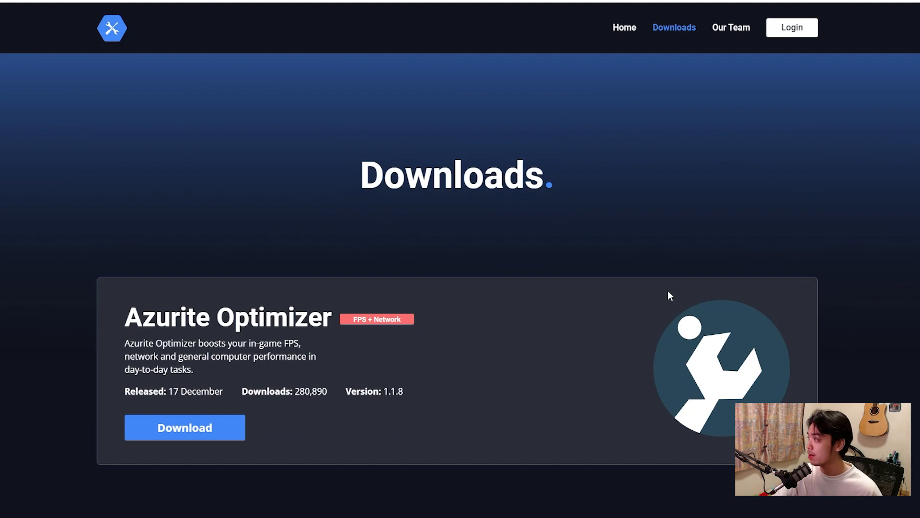
{"action": "left_click", "coordinate": [195, 433]}
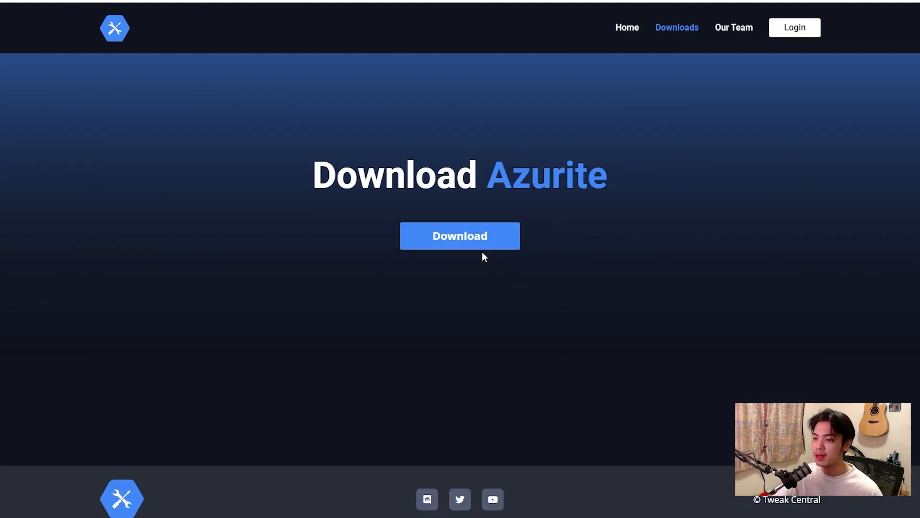
{"action": "left_click", "coordinate": [461, 242]}
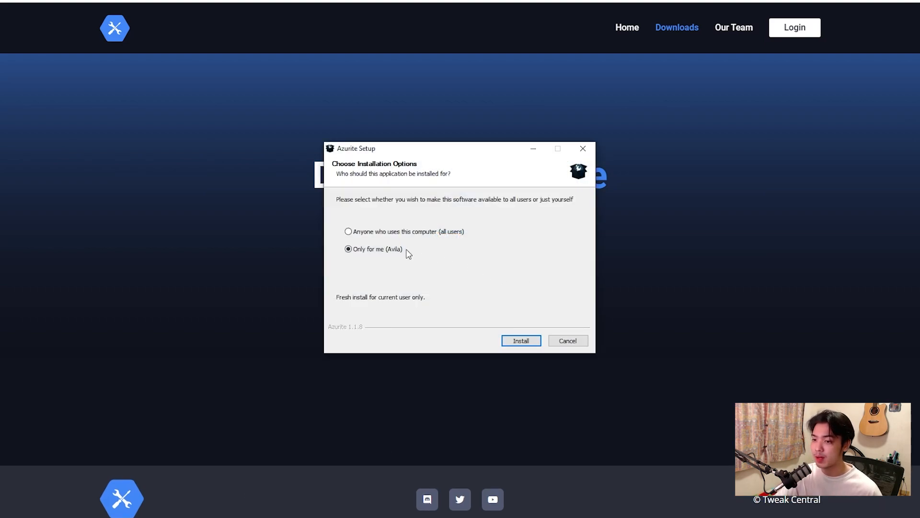
{"action": "left_click", "coordinate": [407, 232]}
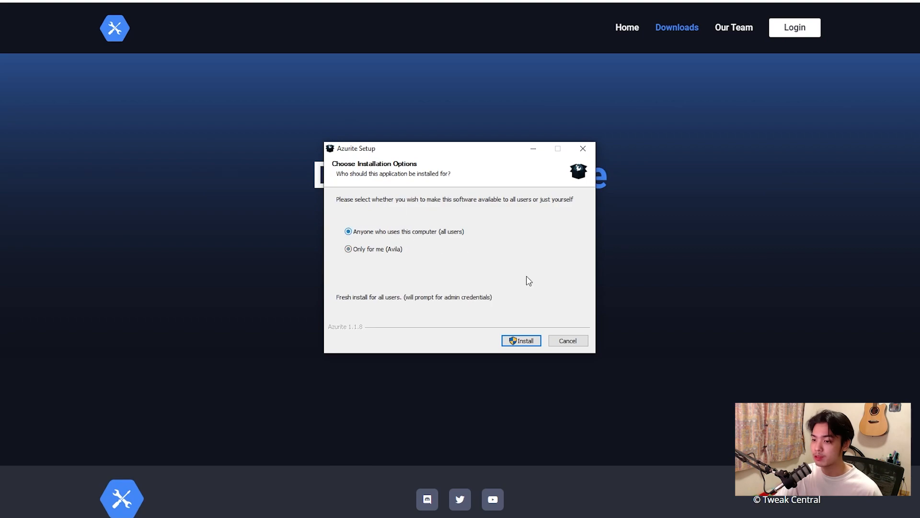
{"action": "left_click", "coordinate": [523, 342]}
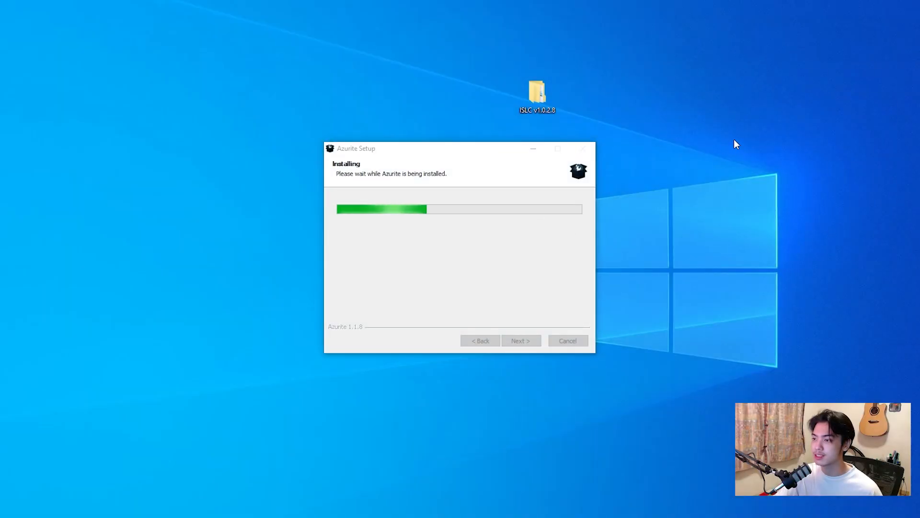
Hide the desktop icons while the installation runs
{"action": "right_click", "coordinate": [736, 144]}
{"action": "mouse_move", "coordinate": [767, 147]}
{"action": "left_click", "coordinate": [866, 214]}
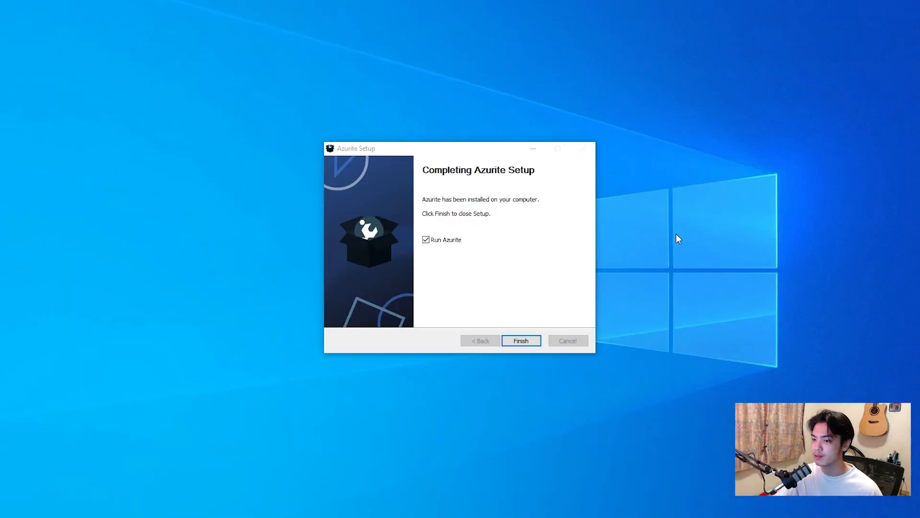
Finish the setup with Azurite set to launch, allow its changes to the device and run the optimizer
{"action": "left_click", "coordinate": [524, 339]}
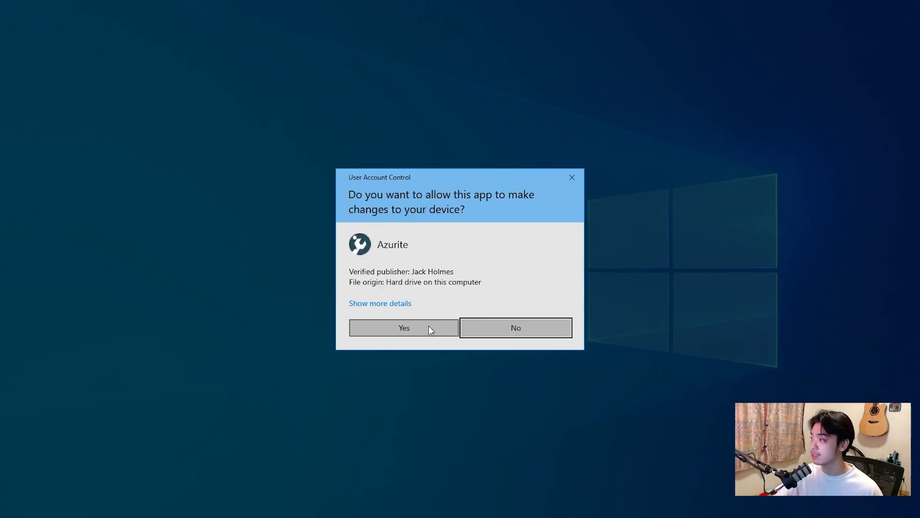
{"action": "left_click", "coordinate": [430, 328]}
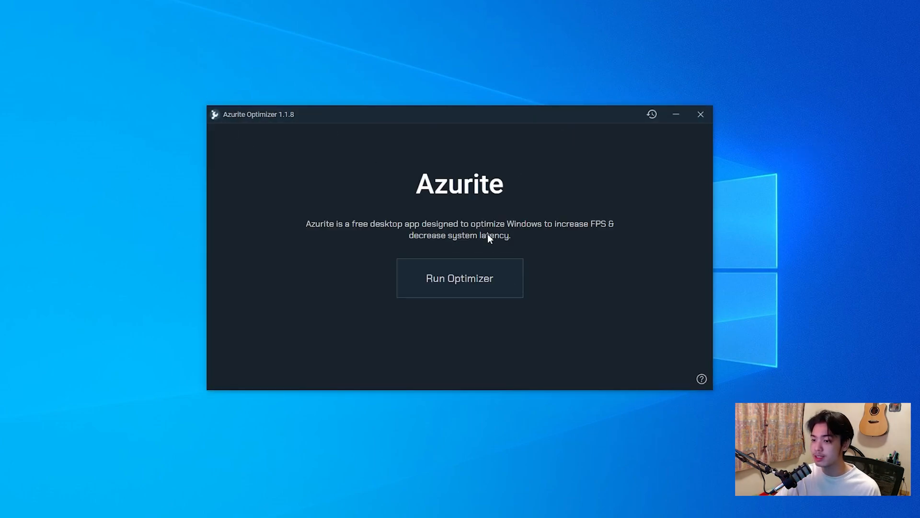
{"action": "left_click", "coordinate": [459, 284]}
Refresh the desktop and restart the computer from Azurite to finish applying the optimizations
{"action": "right_click", "coordinate": [817, 232]}
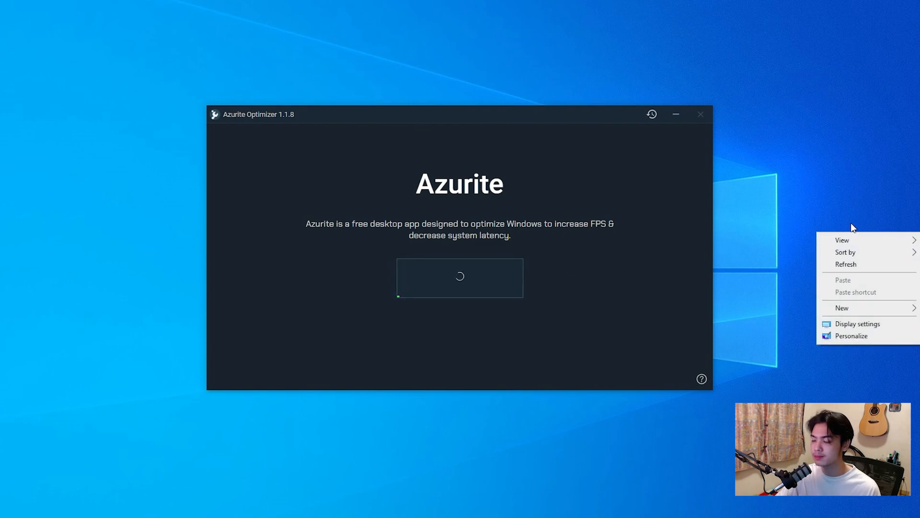
{"action": "left_click", "coordinate": [889, 265]}
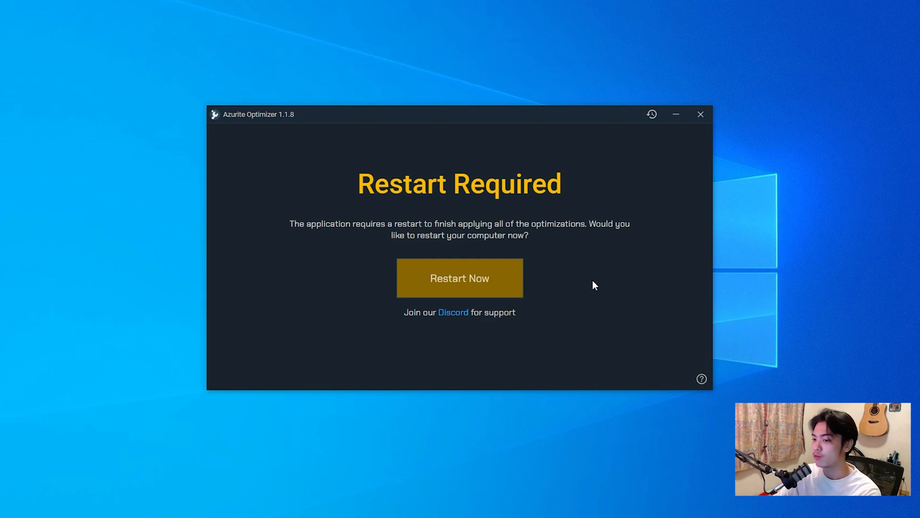
{"action": "left_click", "coordinate": [479, 278]}
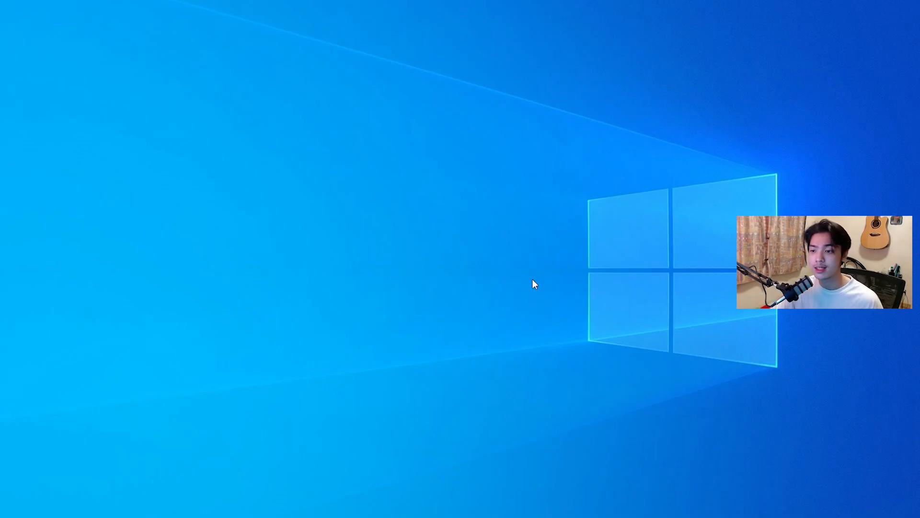
Refresh the desktop, view the contents of the Desktop folder in File Explorer and close the window
{"action": "right_click", "coordinate": [540, 246]}
{"action": "left_click", "coordinate": [584, 278]}
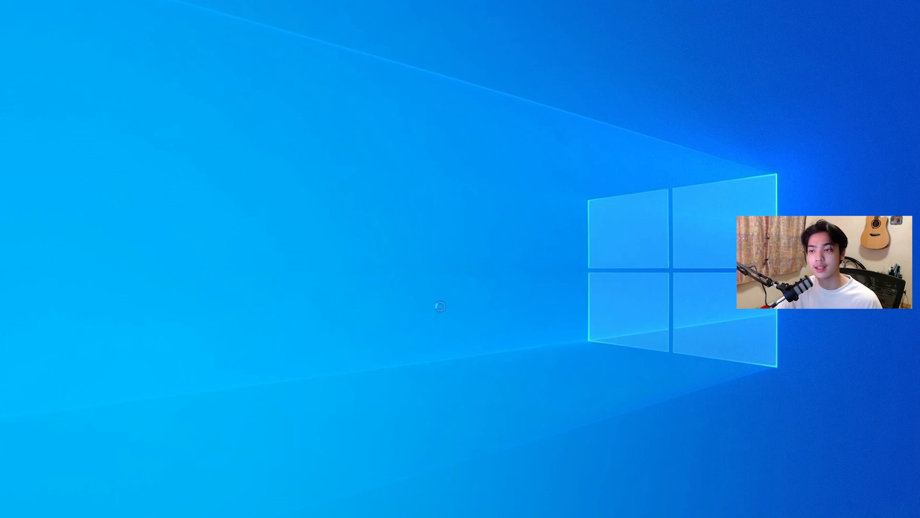
{"action": "left_click_drag", "start_coordinate": [512, 98], "coordinate": [457, 99]}
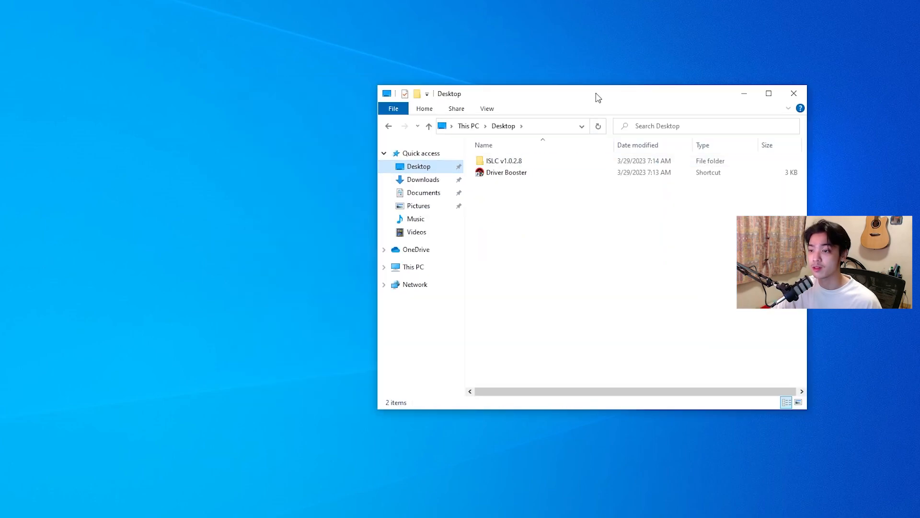
{"action": "left_click_drag", "start_coordinate": [598, 94], "coordinate": [557, 86]}
{"action": "left_click", "coordinate": [754, 82]}
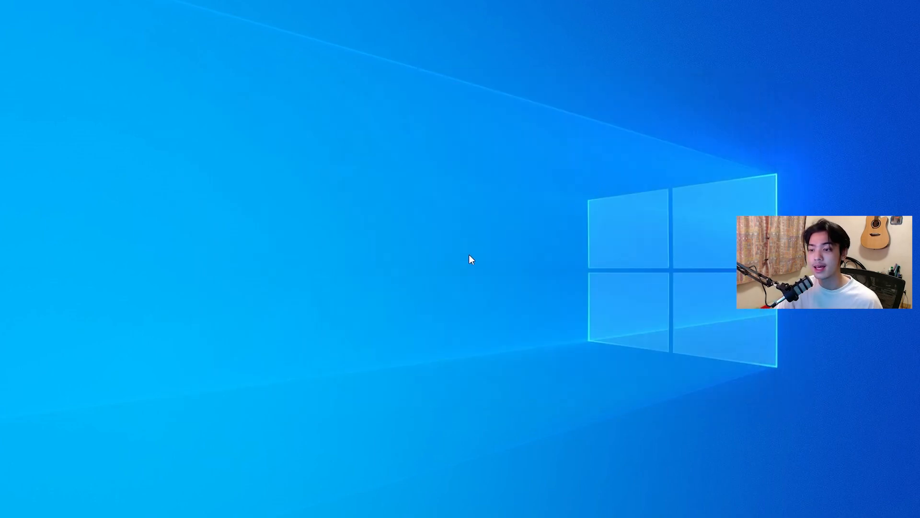